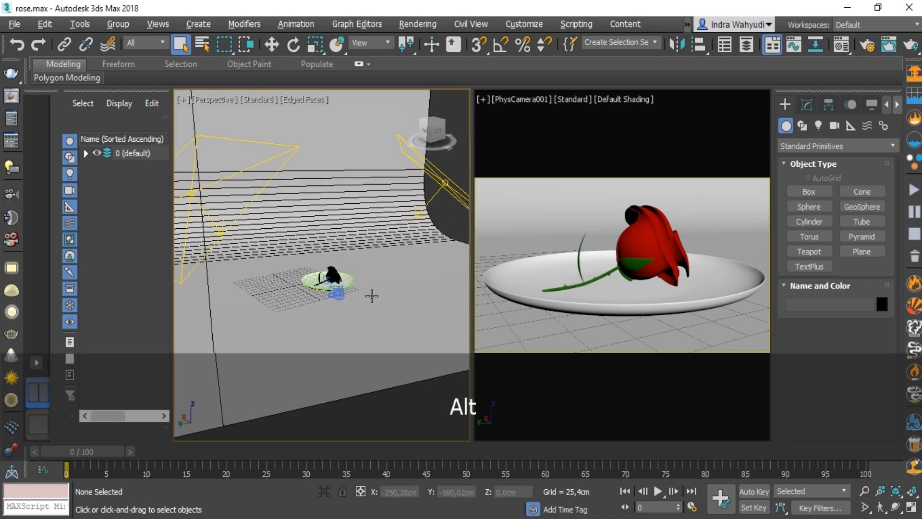
Step: Preview the Perspective viewport in High Quality shading and restore Standard shading
{"action": "left_click", "coordinate": [268, 104]}
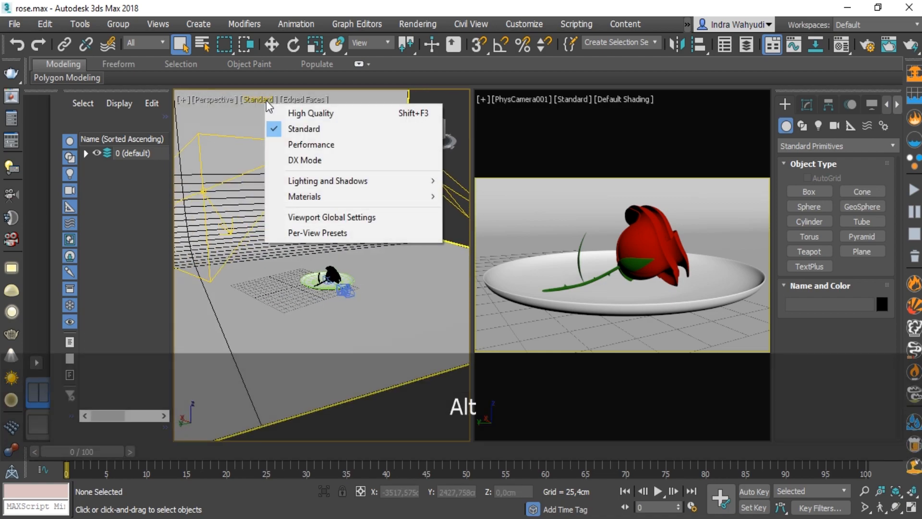
{"action": "left_click", "coordinate": [295, 116]}
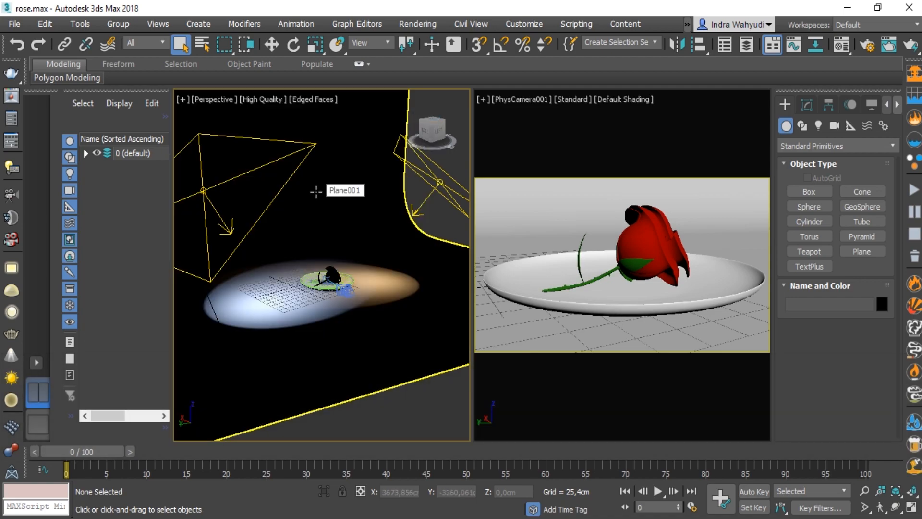
{"action": "left_click", "coordinate": [269, 103]}
{"action": "left_click", "coordinate": [307, 131]}
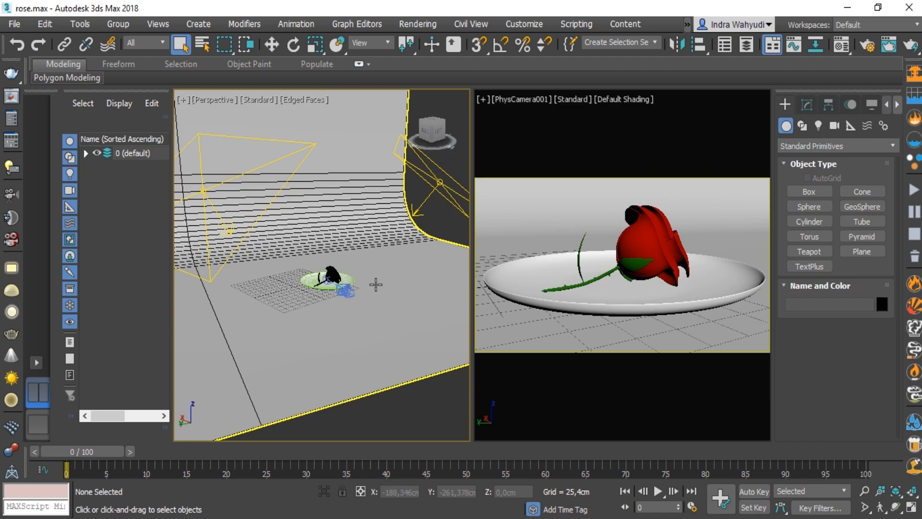
Step: Hide the edged faces in the Perspective viewport and switch to the single-viewport layout
{"action": "middle_click_drag", "start_coordinate": [378, 285], "coordinate": [289, 288], "text": "alt"}
{"action": "scroll", "coordinate": [321, 282], "scroll_direction": "up", "scroll_amount": 6}
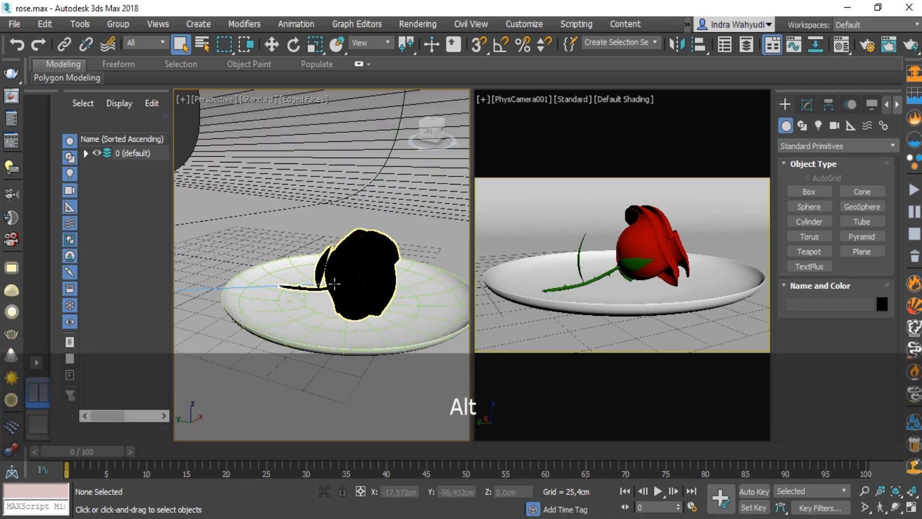
{"action": "key", "text": "F4"}
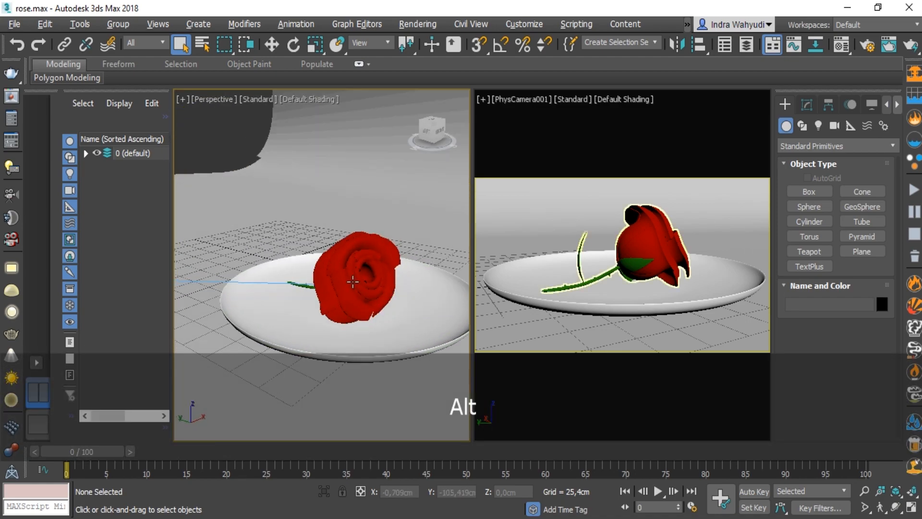
{"action": "middle_click_drag", "start_coordinate": [353, 282], "coordinate": [239, 314], "text": "alt"}
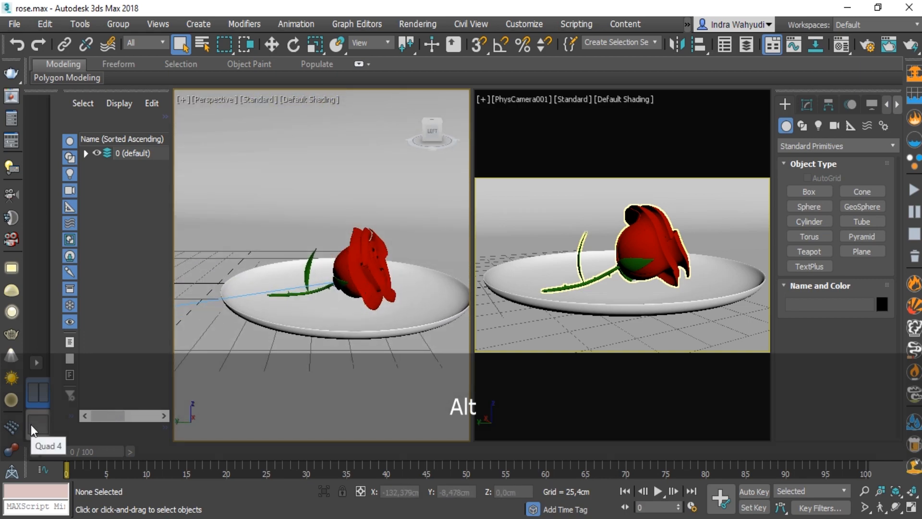
{"action": "left_click", "coordinate": [36, 424]}
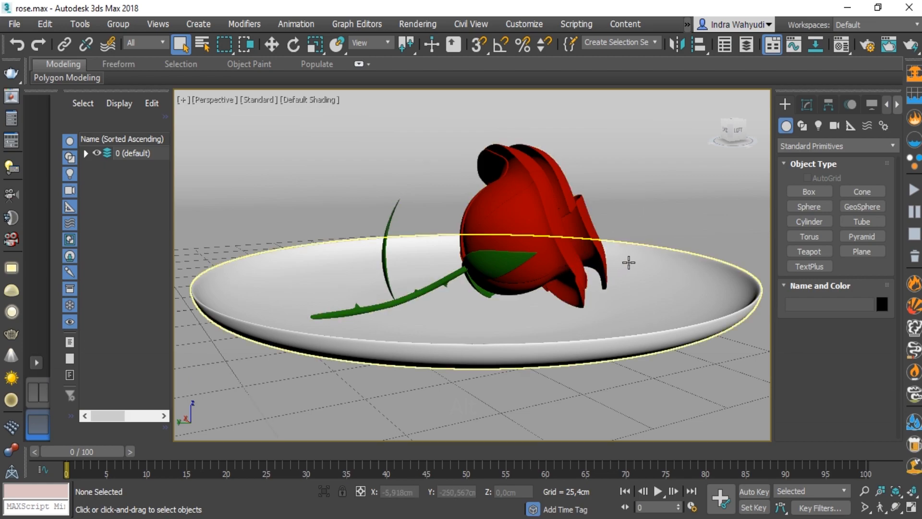
Step: Open the rose group and isolate its outer petal Sphere003
{"action": "middle_click_drag", "start_coordinate": [620, 264], "coordinate": [480, 272], "text": "alt"}
{"action": "left_click", "coordinate": [533, 272]}
{"action": "left_click", "coordinate": [120, 25]}
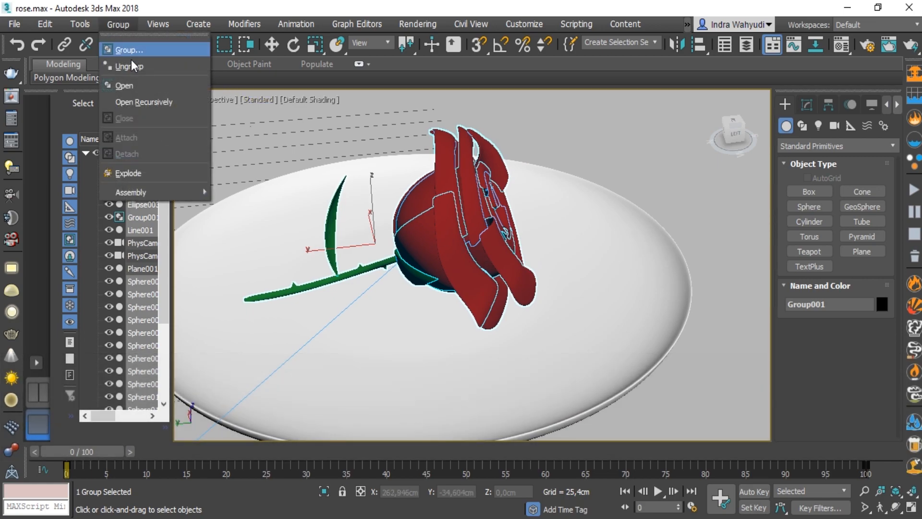
{"action": "left_click", "coordinate": [134, 82]}
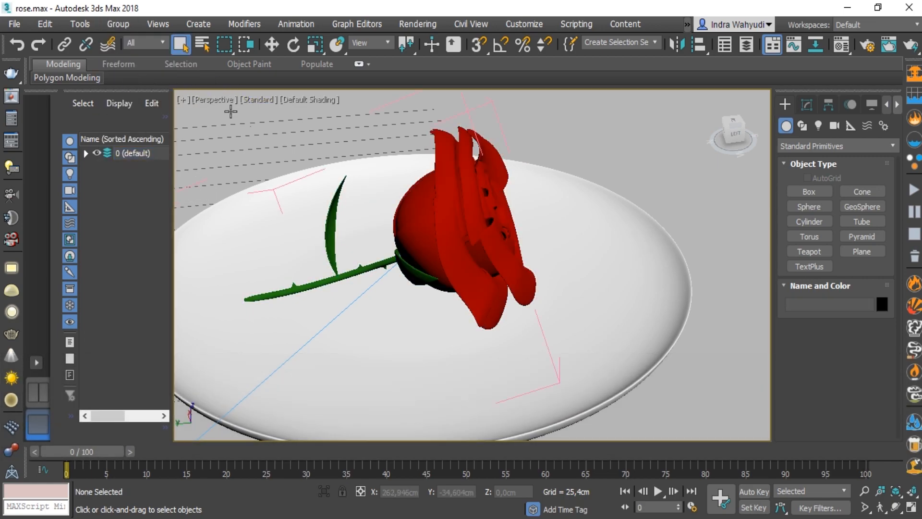
{"action": "left_click", "coordinate": [449, 253]}
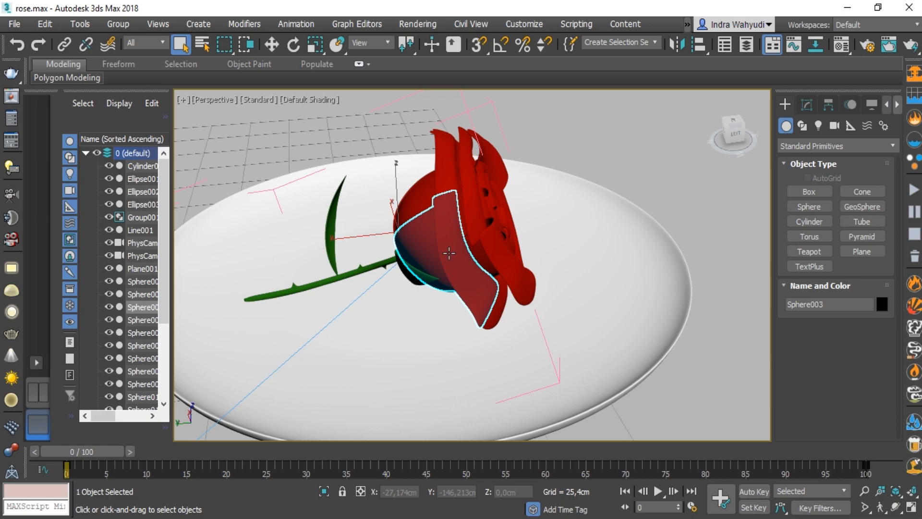
{"action": "left_click", "coordinate": [324, 491]}
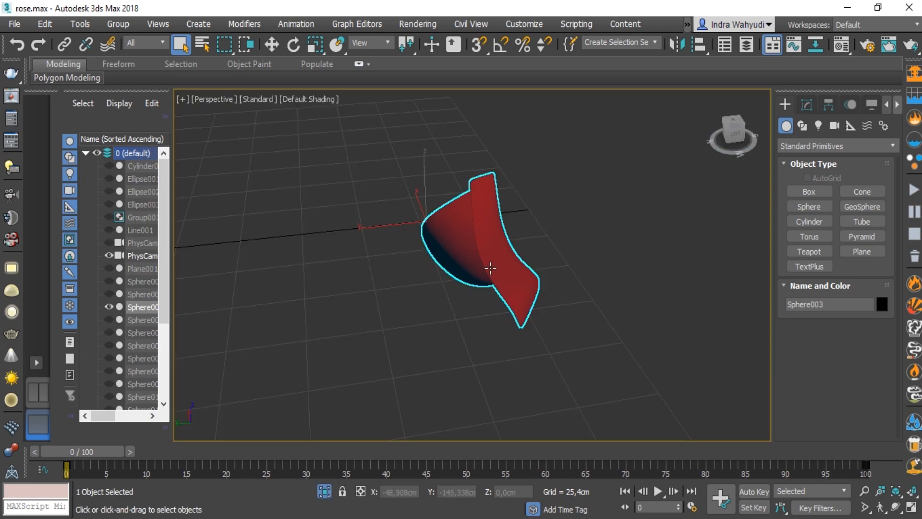
Step: Set the isolated petal's absolute world rotation to 0 on the X, Y and Z axes
{"action": "mouse_move", "coordinate": [500, 255]}
{"action": "middle_mouse_down", "text": "alt"}
{"action": "mouse_move", "coordinate": [509, 258]}
{"action": "mouse_move", "coordinate": [425, 242]}
{"action": "mouse_move", "coordinate": [491, 240]}
{"action": "middle_mouse_up", "text": "alt"}
{"action": "key", "text": "z"}
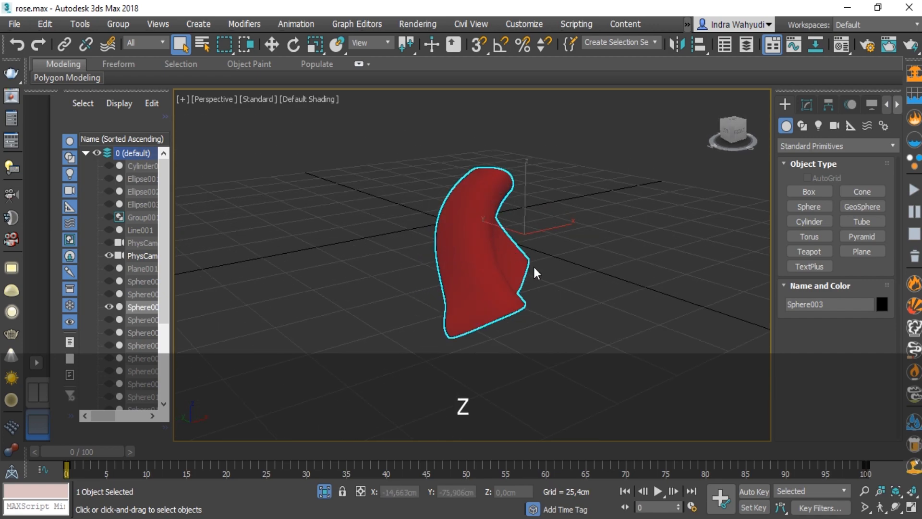
{"action": "middle_click_drag", "start_coordinate": [533, 264], "coordinate": [514, 258], "text": "alt"}
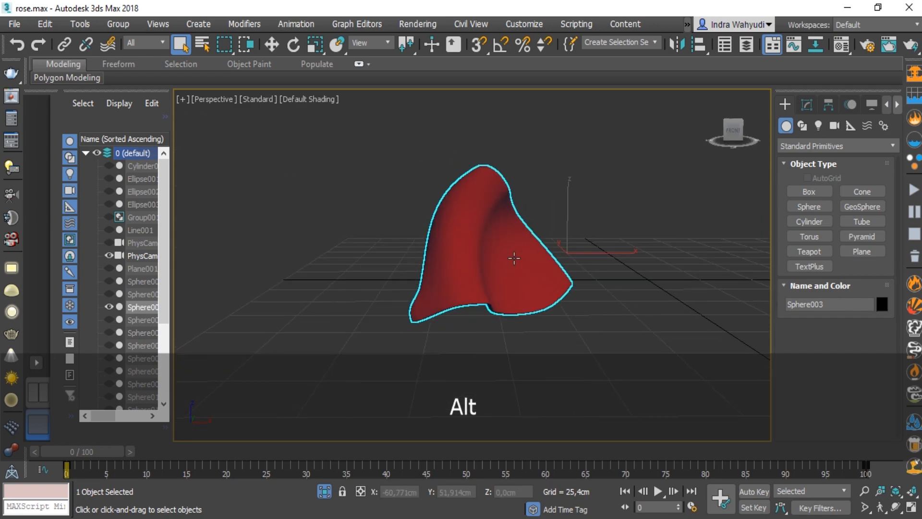
{"action": "right_click", "coordinate": [292, 45]}
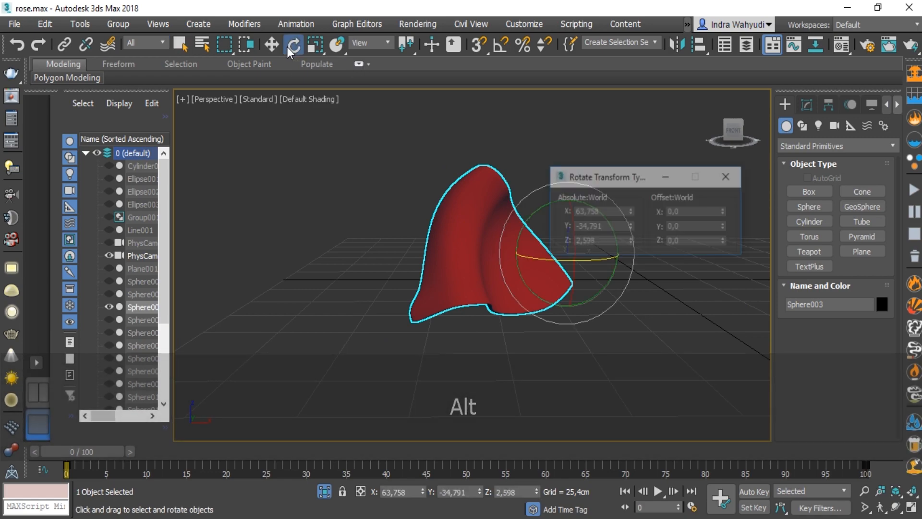
{"action": "type", "text": "0"}
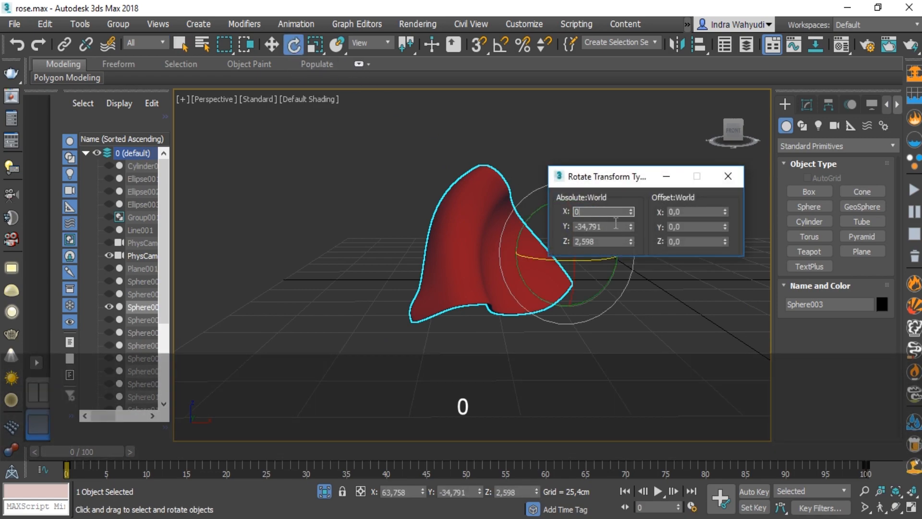
{"action": "key", "text": "Tab"}
{"action": "type", "text": "0"}
{"action": "key", "text": "Tab"}
{"action": "type", "text": "0"}
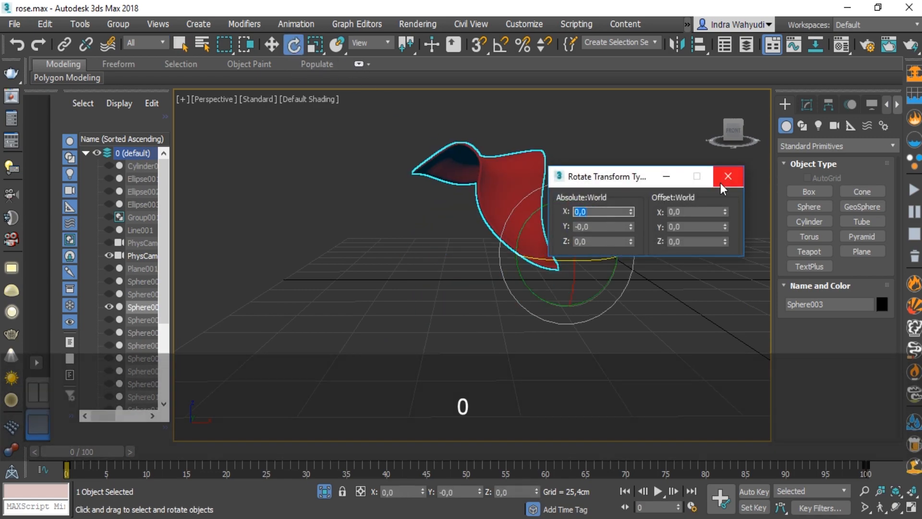
{"action": "left_click", "coordinate": [720, 183]}
Step: Disable the petal's FFD 4x4x4 and Noise modifiers and select its Editable Poly level
{"action": "middle_click_drag", "start_coordinate": [582, 226], "coordinate": [659, 315], "text": "alt"}
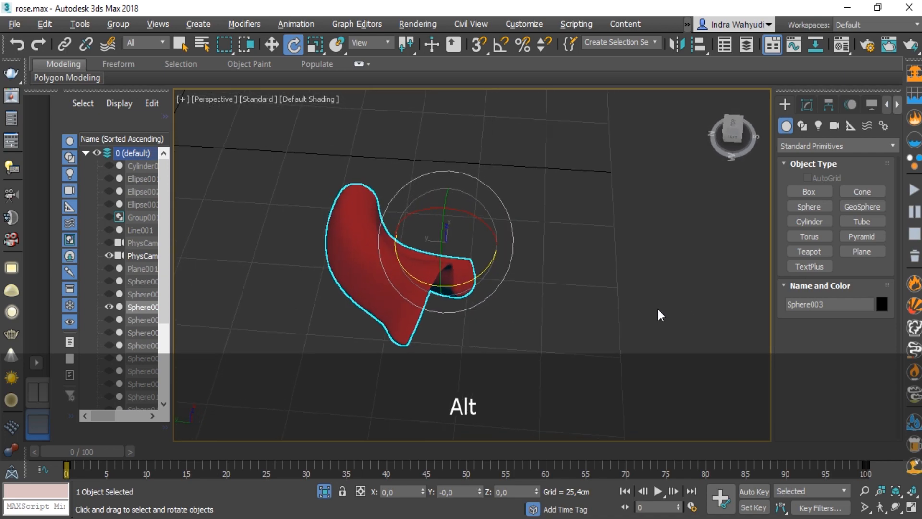
{"action": "middle_click_drag", "start_coordinate": [541, 270], "coordinate": [673, 253], "text": "alt"}
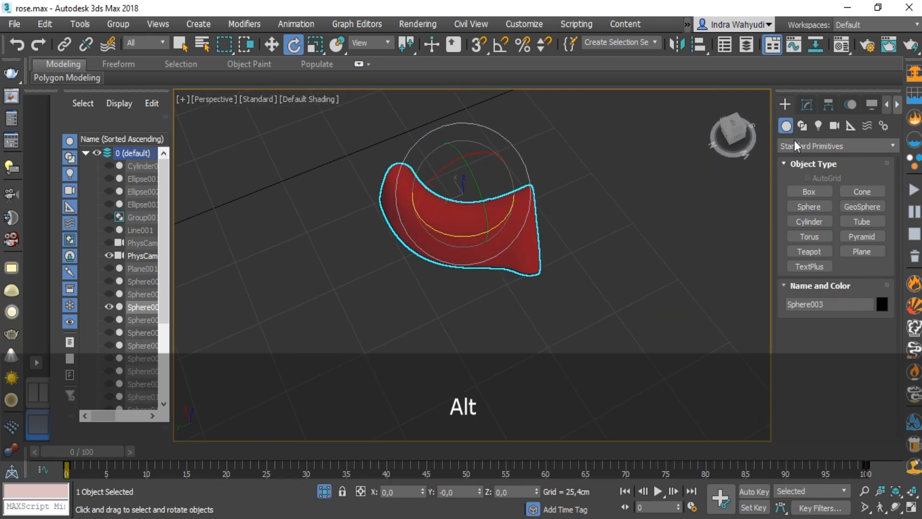
{"action": "left_click", "coordinate": [809, 107]}
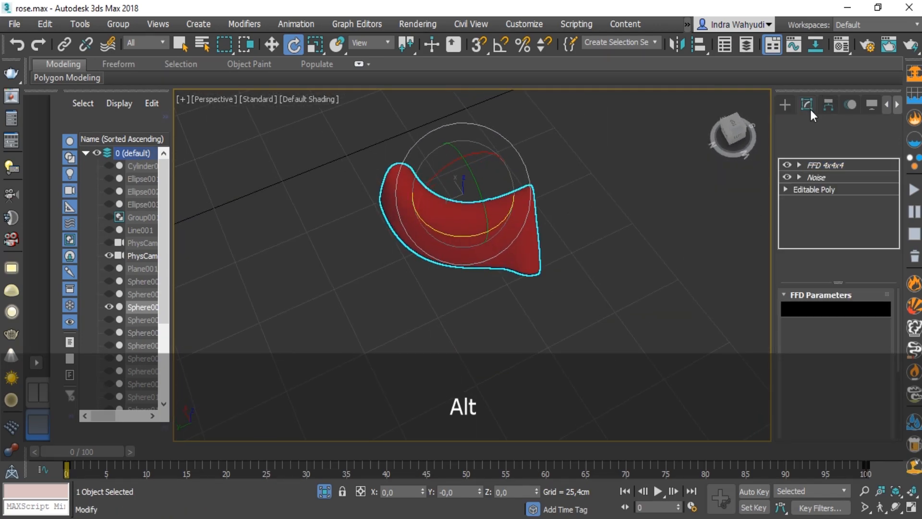
{"action": "left_click", "coordinate": [787, 165]}
{"action": "left_click", "coordinate": [787, 178]}
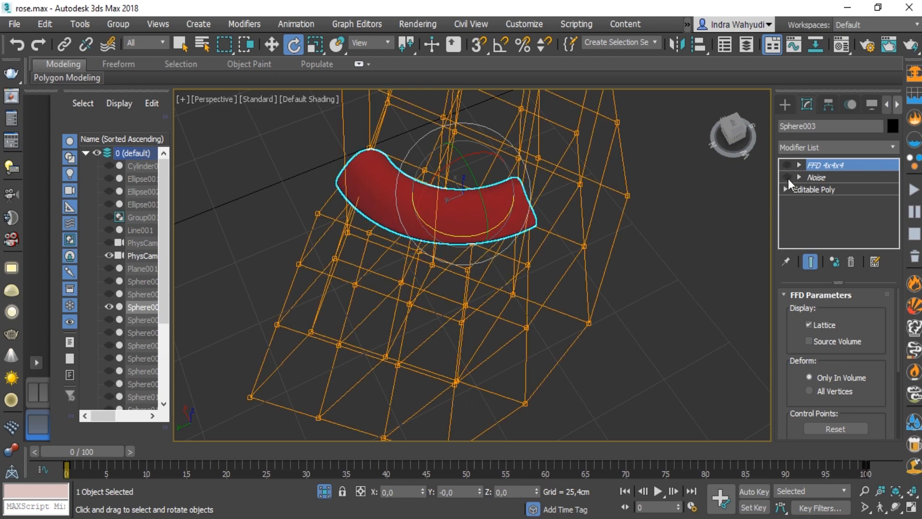
{"action": "left_click", "coordinate": [827, 190]}
Step: Turn off Use NURMS smoothing on the petal and deselect it
{"action": "middle_click_drag", "start_coordinate": [576, 207], "coordinate": [452, 168], "text": "alt"}
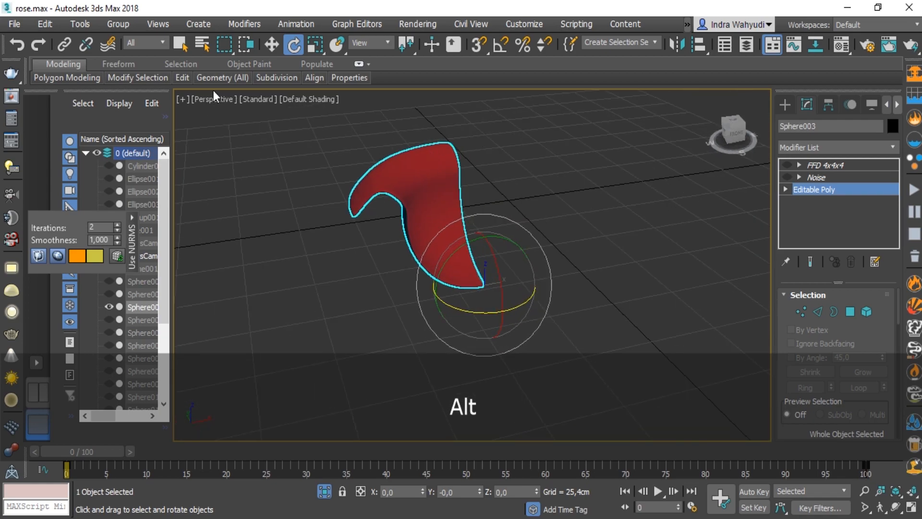
{"action": "mouse_move", "coordinate": [185, 82]}
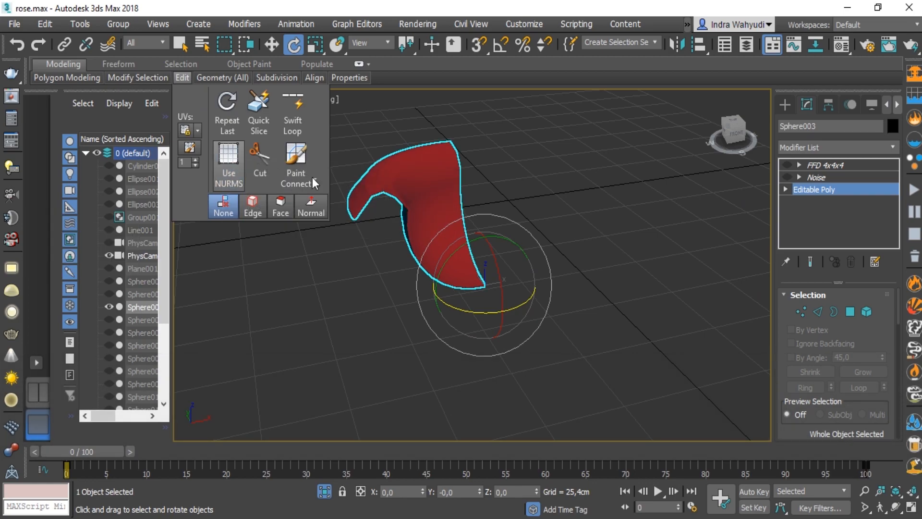
{"action": "left_click", "coordinate": [469, 214]}
Step: Display edged faces in the Perspective viewport and examine the petal's base mesh and thickness
{"action": "scroll", "coordinate": [432, 231], "scroll_direction": "up", "scroll_amount": 6}
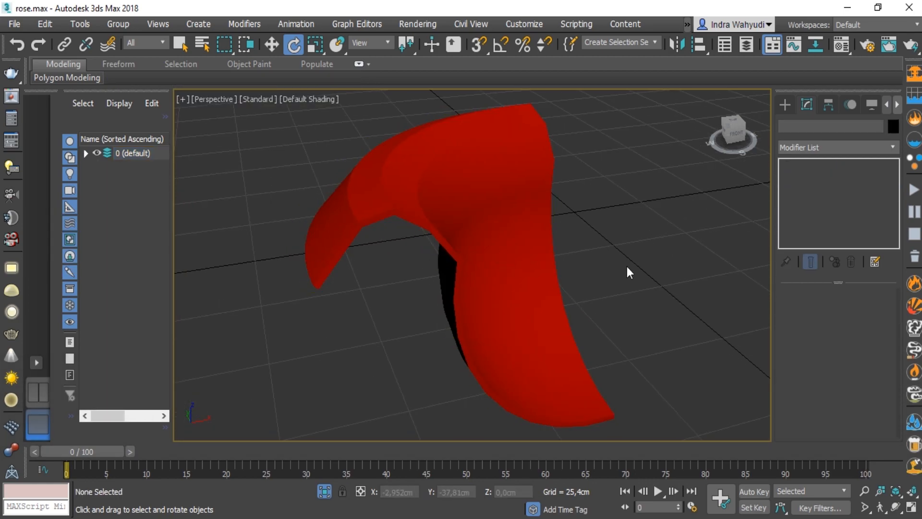
{"action": "key", "text": "F4"}
{"action": "mouse_move", "coordinate": [635, 279]}
{"action": "middle_mouse_down", "text": "alt"}
{"action": "mouse_move", "coordinate": [420, 270]}
{"action": "mouse_move", "coordinate": [206, 287]}
{"action": "mouse_move", "coordinate": [390, 290]}
{"action": "mouse_move", "coordinate": [508, 269]}
{"action": "mouse_move", "coordinate": [632, 267]}
{"action": "middle_mouse_up", "text": "alt"}
{"action": "scroll", "coordinate": [469, 220], "scroll_direction": "up", "scroll_amount": 5}
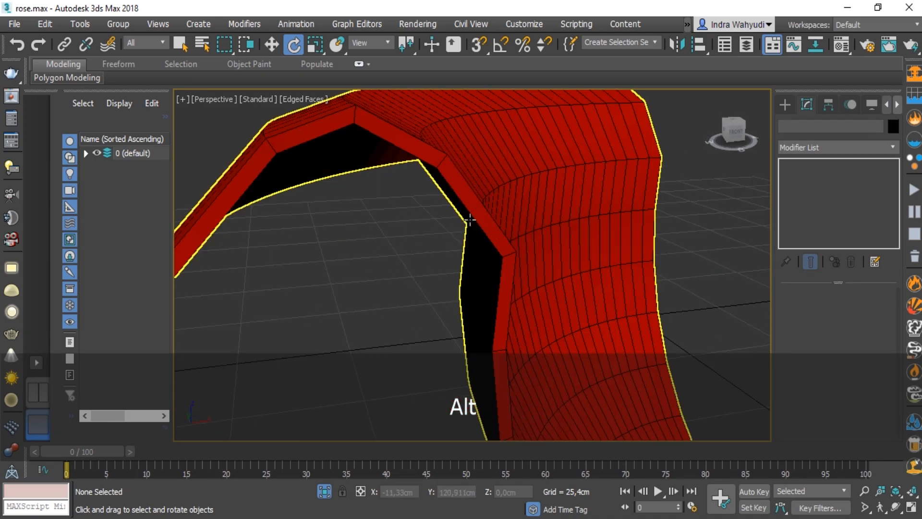
{"action": "middle_click_drag", "start_coordinate": [470, 219], "coordinate": [515, 235], "text": "alt"}
{"action": "scroll", "coordinate": [534, 308], "scroll_direction": "down", "scroll_amount": 2}
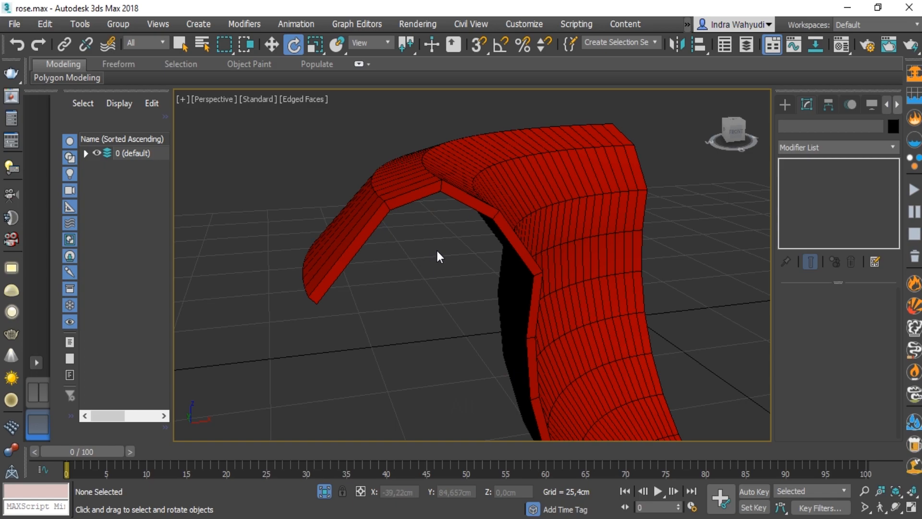
Step: Create a sphere with a radius of about 19.5 cm on the grid beside the petal
{"action": "scroll", "coordinate": [455, 261], "scroll_direction": "down", "scroll_amount": 3}
{"action": "middle_click_drag", "start_coordinate": [539, 274], "coordinate": [468, 253]}
{"action": "middle_click_drag", "start_coordinate": [509, 295], "coordinate": [453, 280], "text": "alt"}
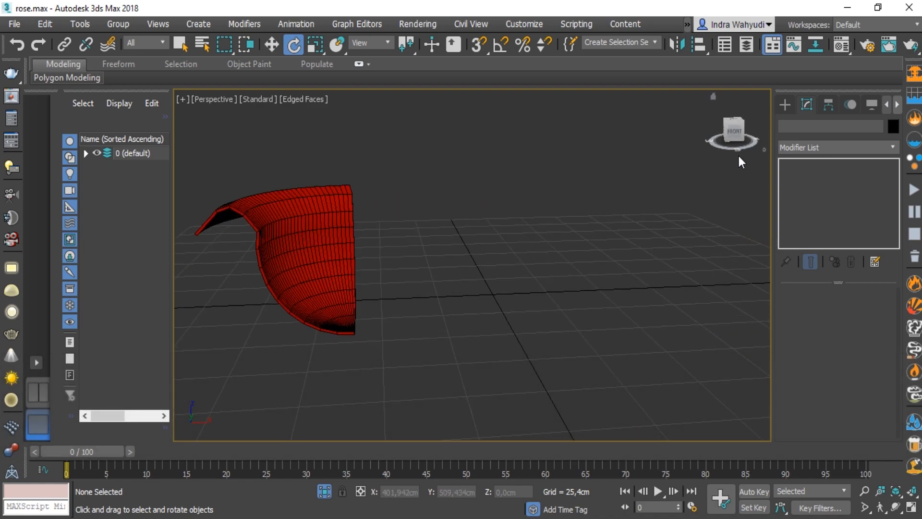
{"action": "left_click", "coordinate": [781, 107]}
{"action": "left_click", "coordinate": [804, 206]}
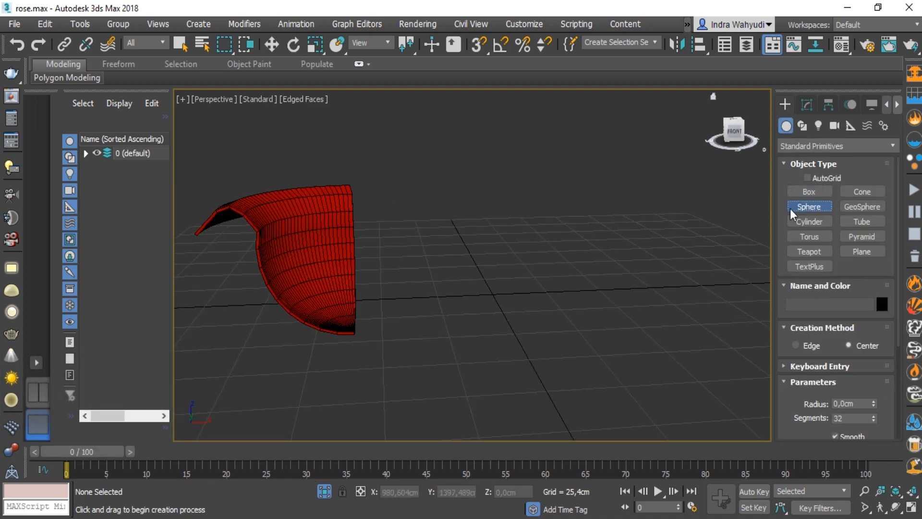
{"action": "middle_click_drag", "start_coordinate": [519, 344], "coordinate": [523, 315]}
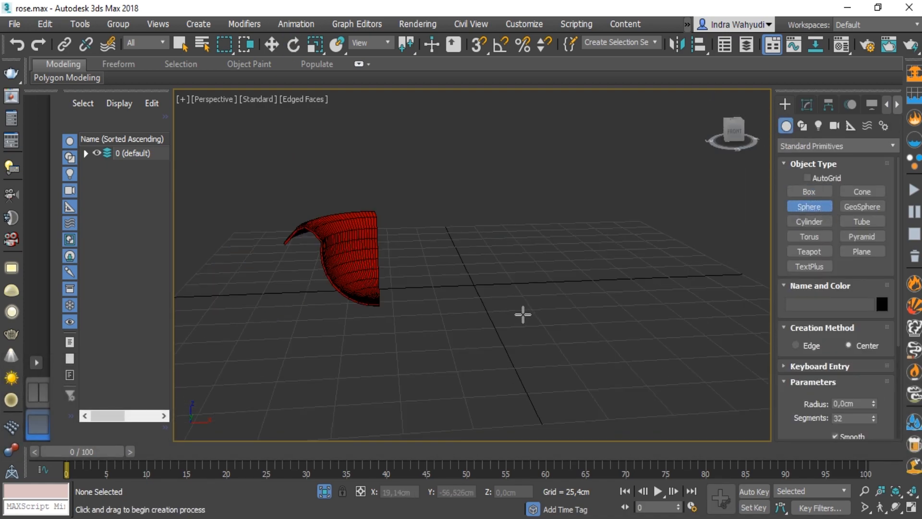
{"action": "left_click_drag", "start_coordinate": [488, 336], "coordinate": [511, 339]}
Step: Raise the sphere to about Z 40.7 cm and scale it uniformly to about 123%
{"action": "key", "text": "e"}
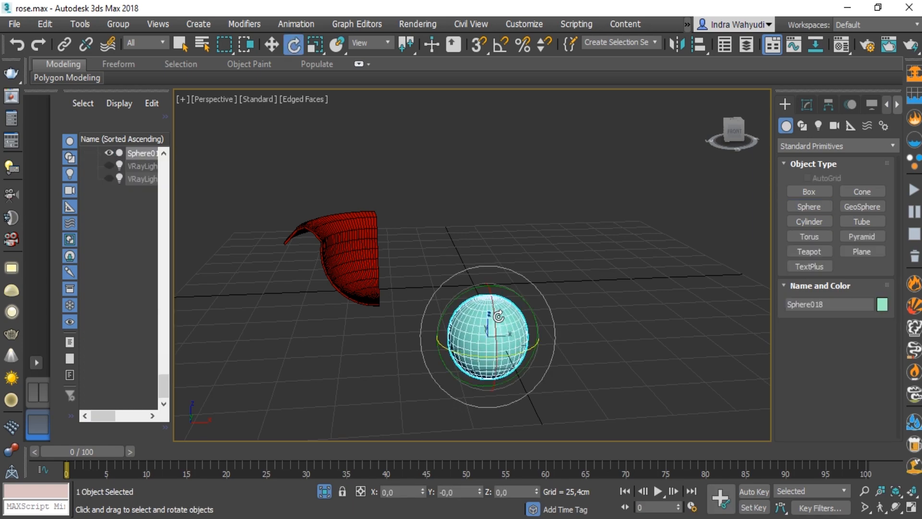
{"action": "key", "text": "w"}
{"action": "left_click_drag", "start_coordinate": [485, 298], "coordinate": [492, 252]}
{"action": "scroll", "coordinate": [492, 251], "scroll_direction": "up", "scroll_amount": 2}
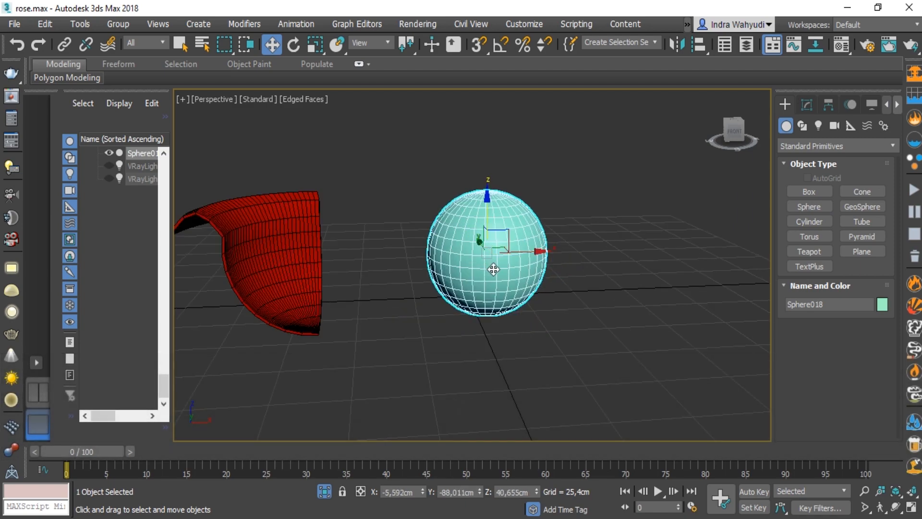
{"action": "key", "text": "r"}
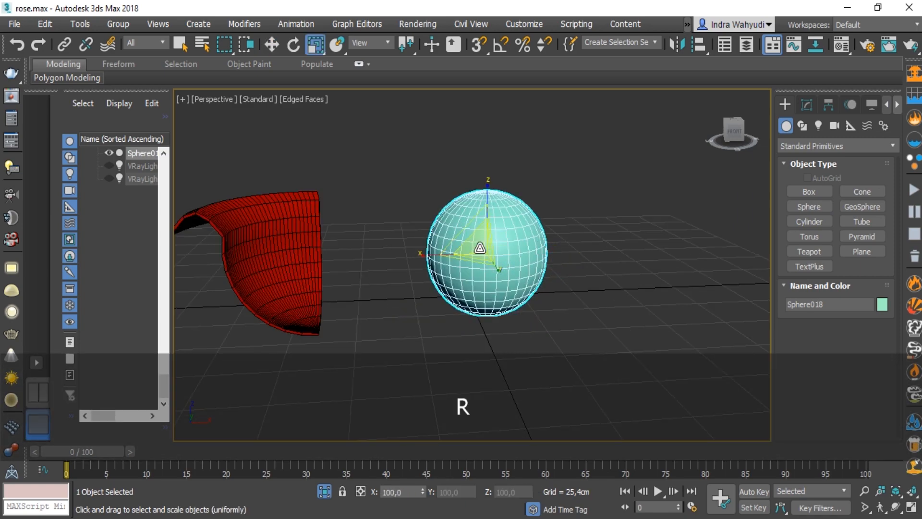
{"action": "mouse_move", "coordinate": [480, 248]}
{"action": "left_mouse_down"}
{"action": "mouse_move", "coordinate": [486, 232]}
{"action": "mouse_move", "coordinate": [488, 239]}
{"action": "left_mouse_up"}
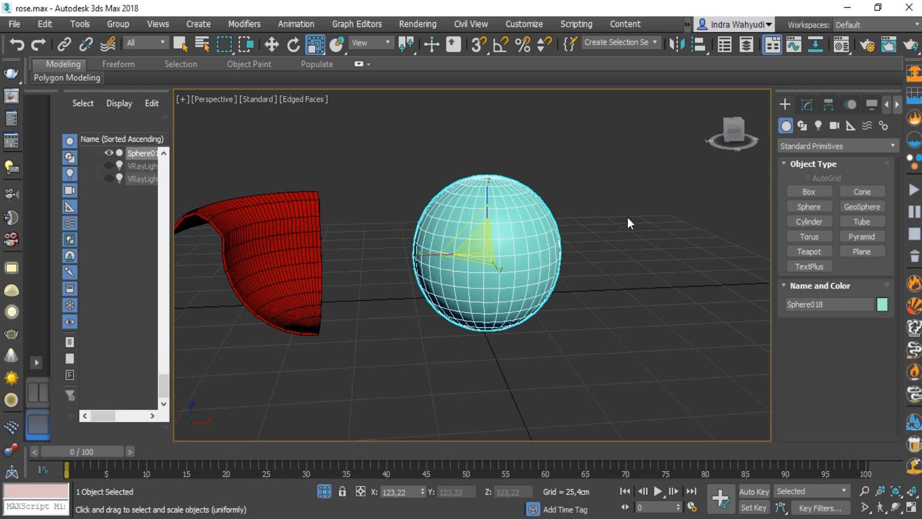
Step: Set the sphere's object colour to black
{"action": "left_click", "coordinate": [810, 103]}
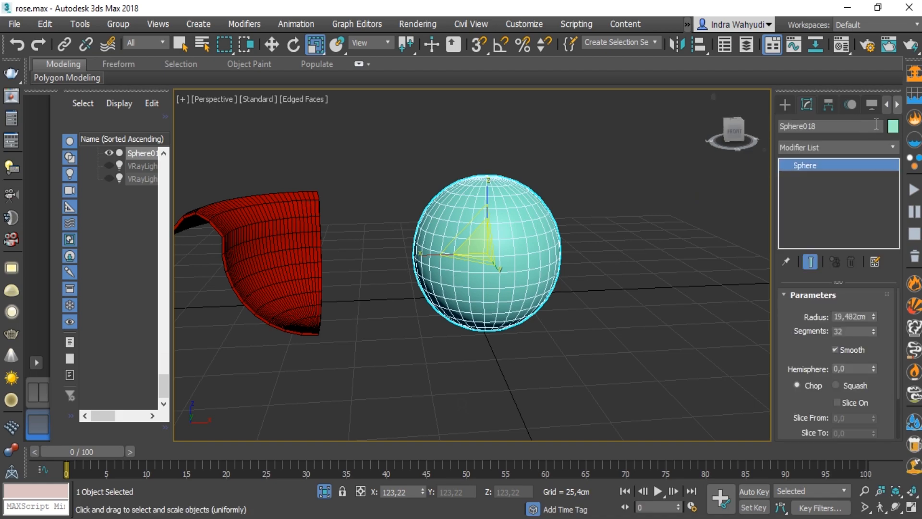
{"action": "left_click", "coordinate": [893, 126]}
{"action": "left_click", "coordinate": [542, 344]}
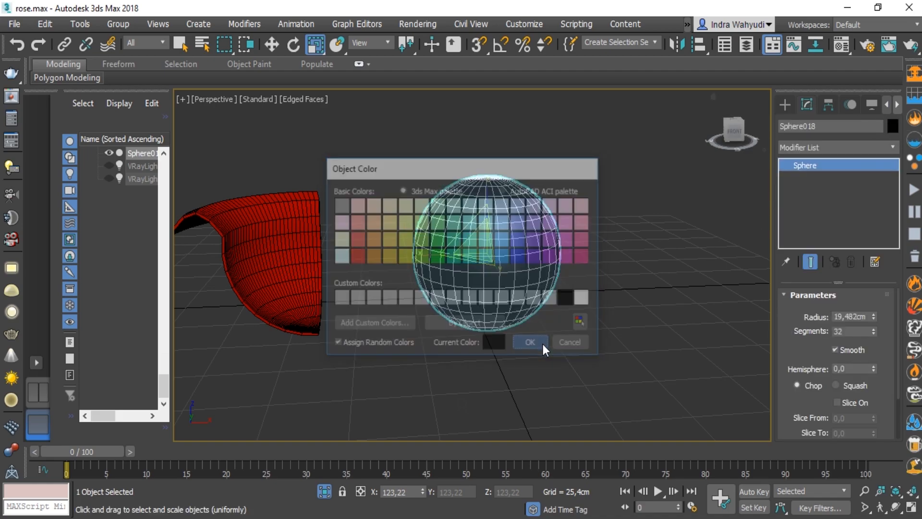
Step: Assign the red material from the Material Editor's first sample slot to the sphere
{"action": "key", "text": "m"}
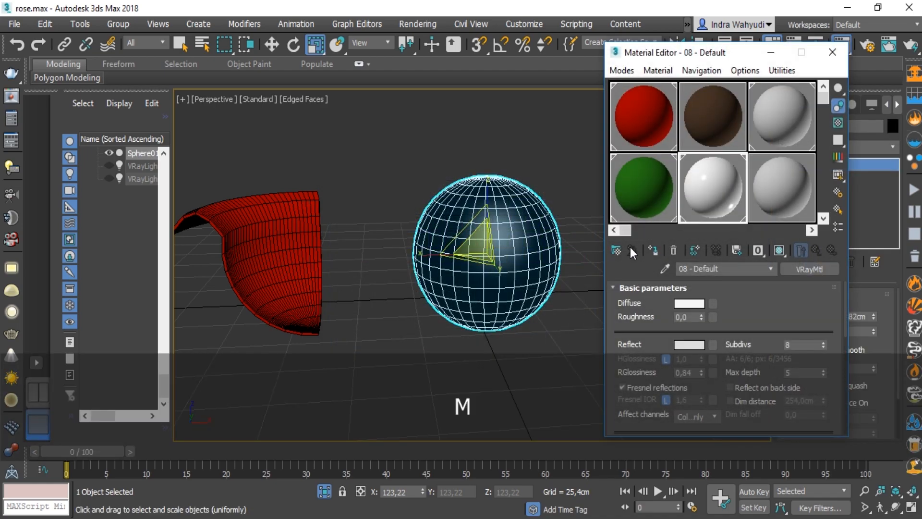
{"action": "left_click_drag", "start_coordinate": [644, 120], "coordinate": [528, 190]}
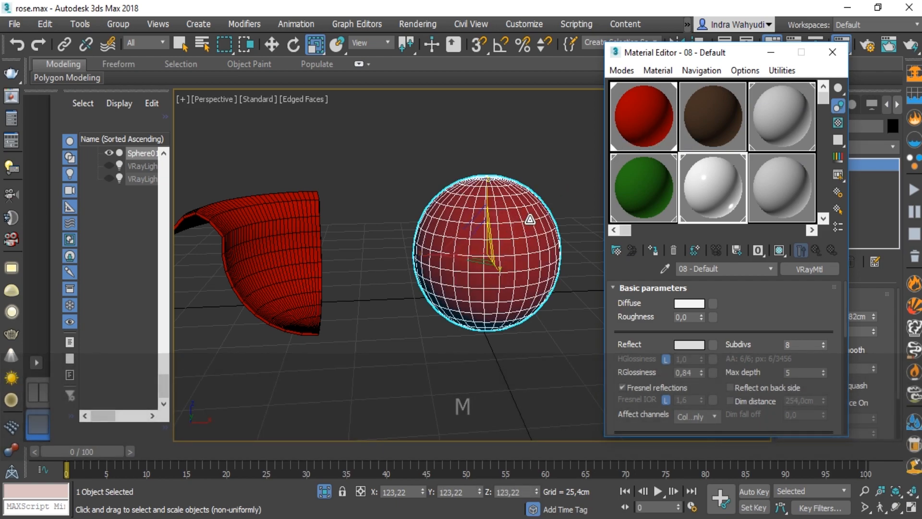
{"action": "left_click", "coordinate": [832, 52]}
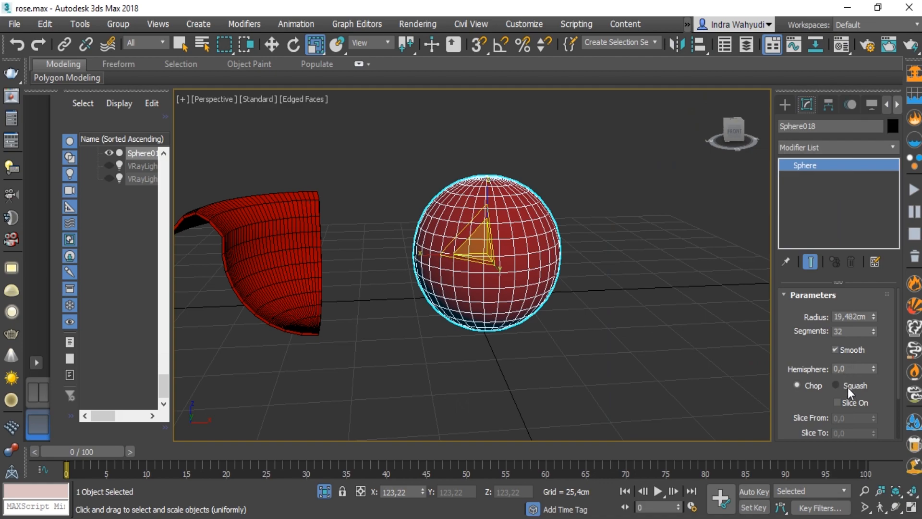
Step: Enable slicing on the sphere and set Slice From to about -606.5, leaving a wedge
{"action": "left_click_drag", "start_coordinate": [883, 398], "coordinate": [883, 339]}
{"action": "key", "text": "ctrl"}
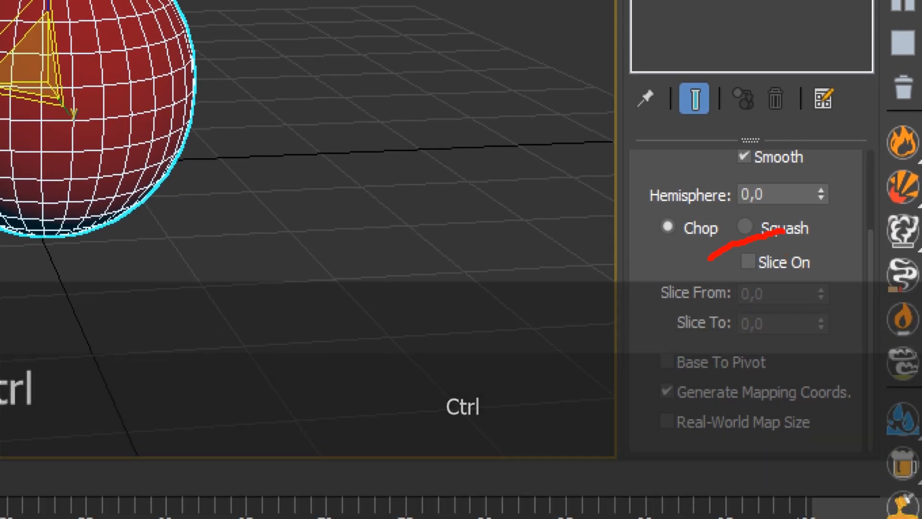
{"action": "key", "text": "Escape"}
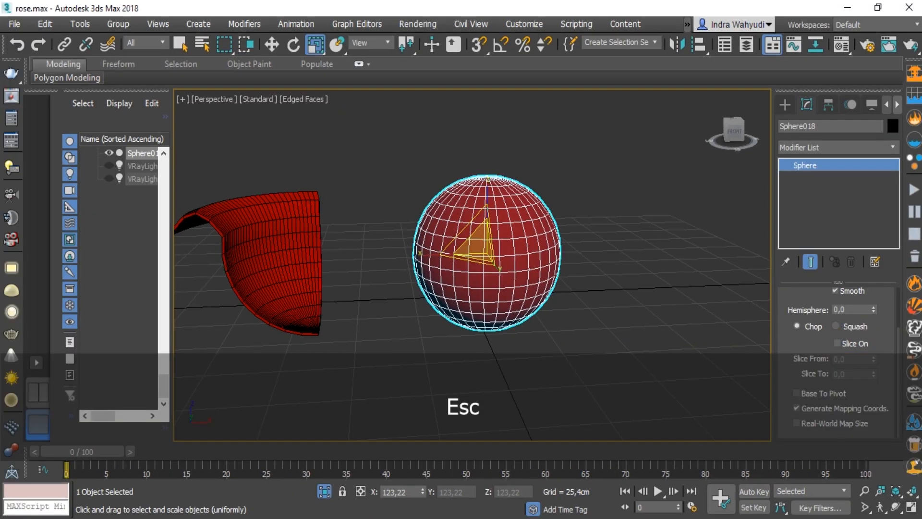
{"action": "left_click", "coordinate": [847, 346]}
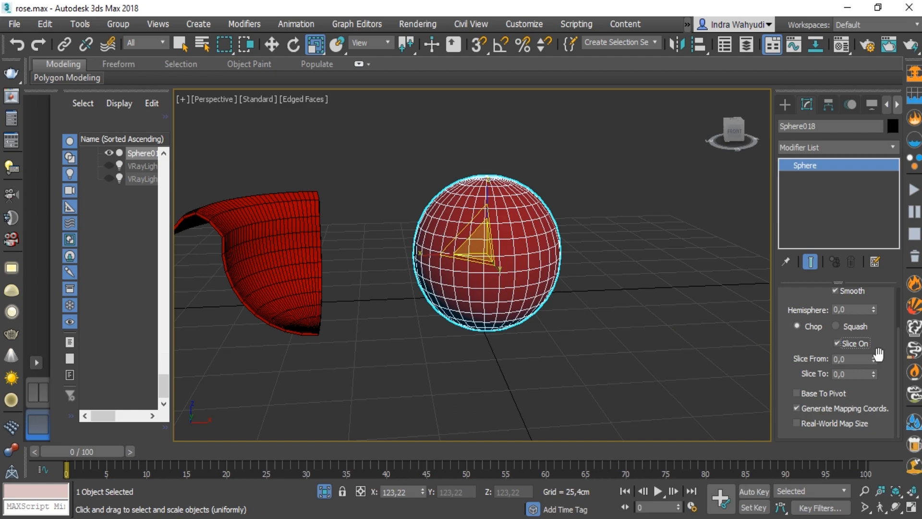
{"action": "left_click_drag", "start_coordinate": [874, 361], "coordinate": [871, 237]}
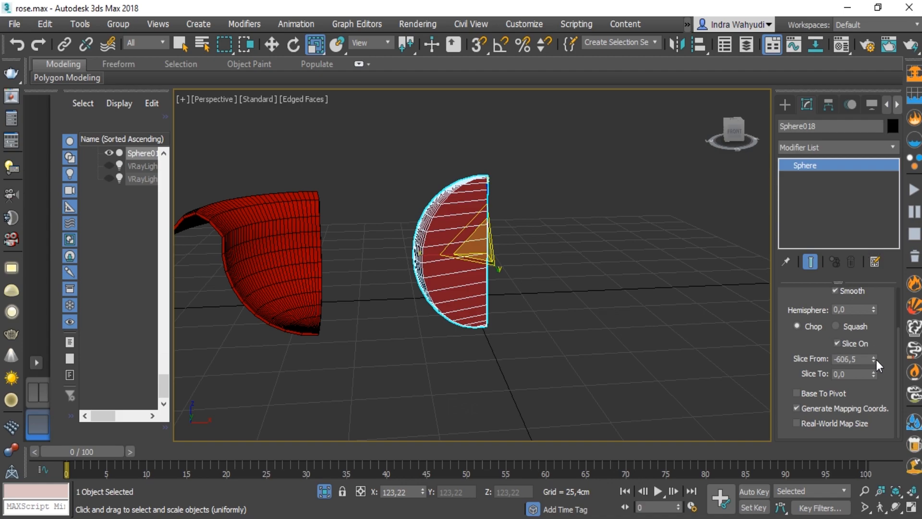
Step: In the Top view, move the sliced sphere beside the petal to about Y -109 cm and set Slice From to -625
{"action": "middle_click_drag", "start_coordinate": [358, 268], "coordinate": [428, 275]}
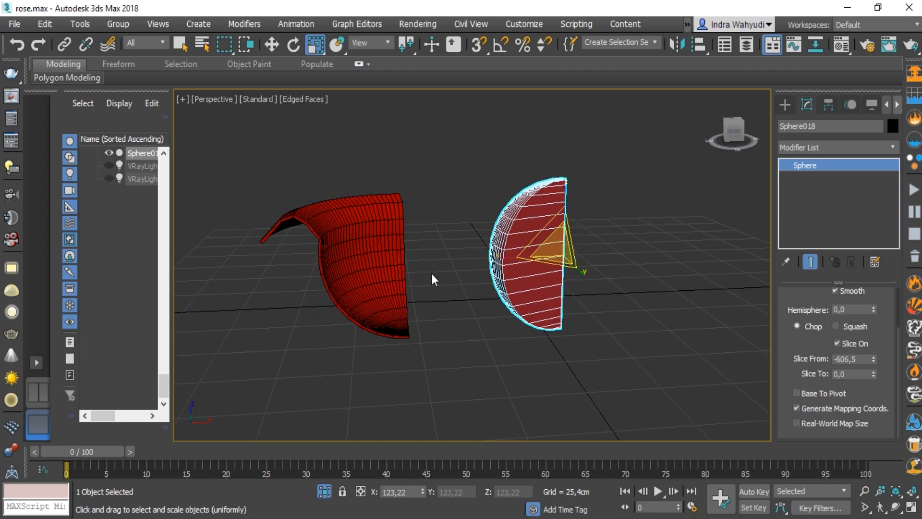
{"action": "key", "text": "t"}
{"action": "key", "text": "z"}
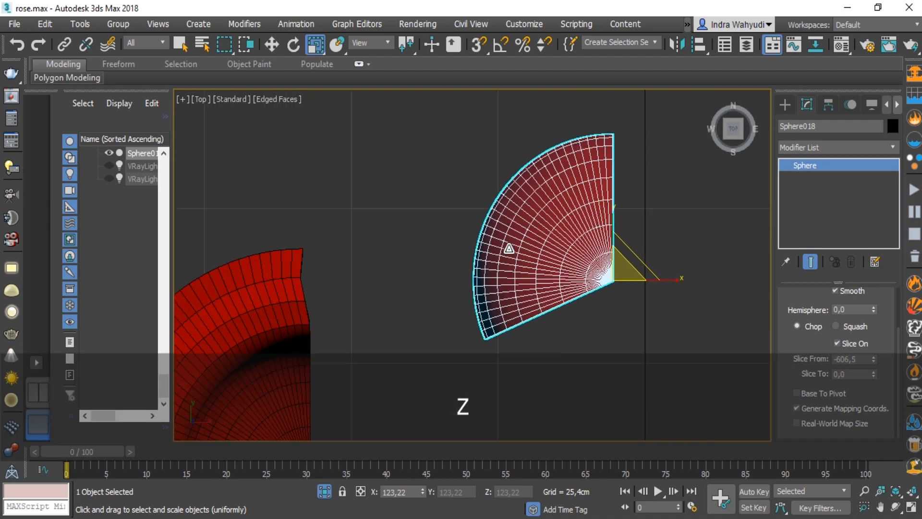
{"action": "scroll", "coordinate": [509, 249], "scroll_direction": "down", "scroll_amount": 2}
{"action": "middle_click_drag", "start_coordinate": [509, 258], "coordinate": [559, 216]}
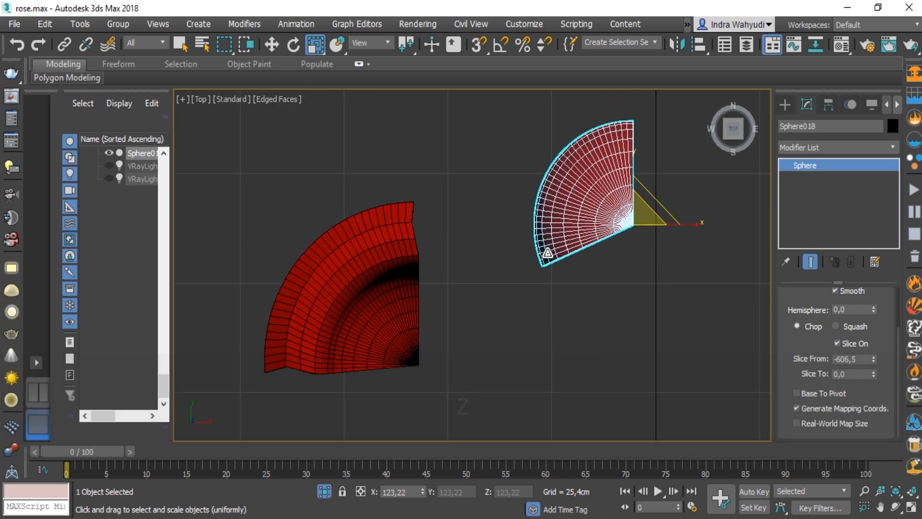
{"action": "key", "text": "w"}
{"action": "left_click_drag", "start_coordinate": [649, 202], "coordinate": [622, 293]}
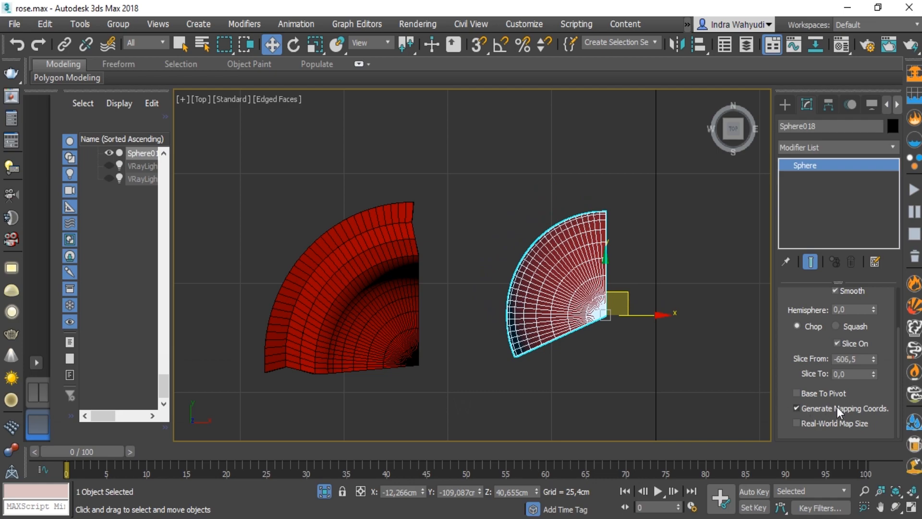
{"action": "left_click_drag", "start_coordinate": [875, 359], "coordinate": [887, 387]}
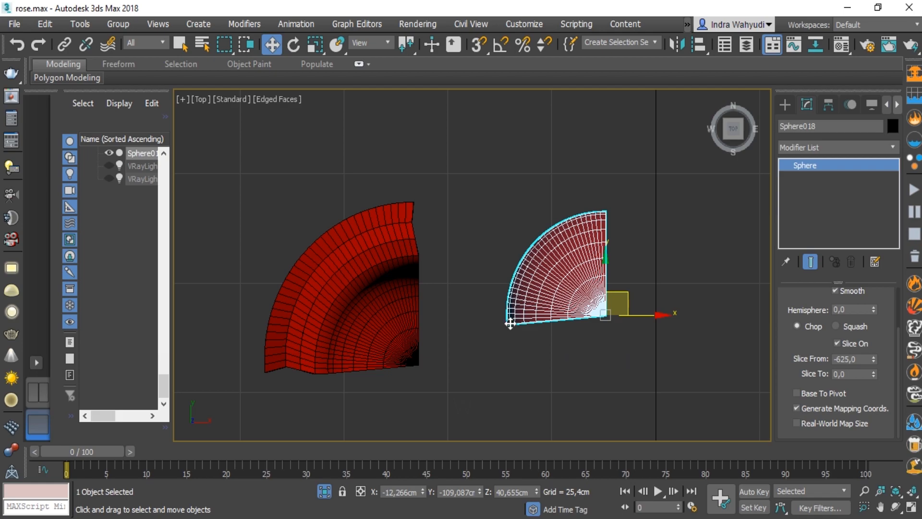
Step: Raise the sliced sphere to about Z 50.8 cm and convert it to an Editable Poly
{"action": "key", "text": "p"}
{"action": "scroll", "coordinate": [525, 330], "scroll_direction": "down", "scroll_amount": 3}
{"action": "middle_click_drag", "start_coordinate": [593, 346], "coordinate": [581, 202], "text": "alt"}
{"action": "middle_click_drag", "start_coordinate": [607, 315], "coordinate": [699, 275], "text": "alt"}
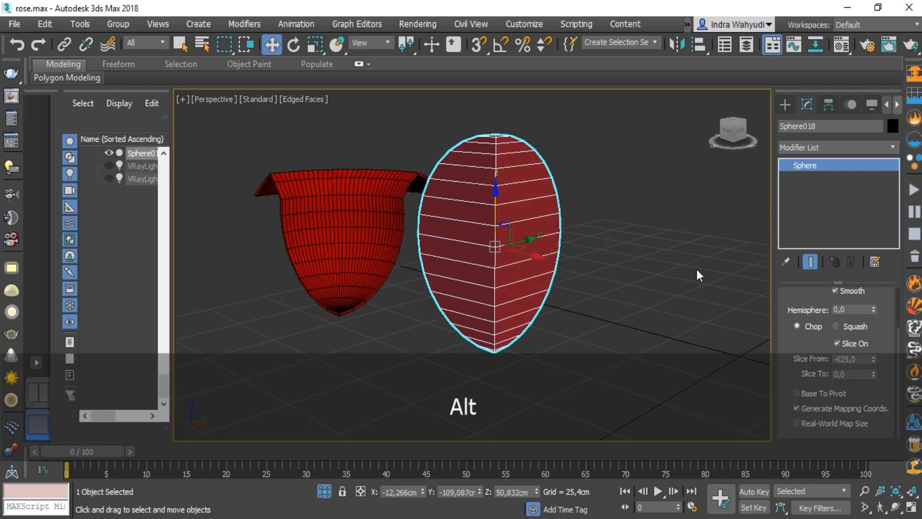
{"action": "right_click", "coordinate": [845, 201]}
{"action": "left_click", "coordinate": [849, 310]}
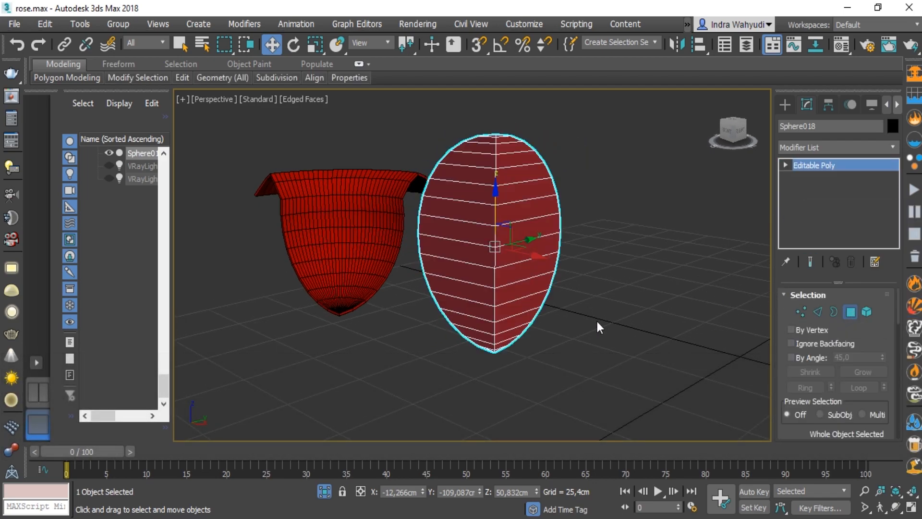
Step: Delete the two flat cut-face polygons of the sliced sphere so only its curved outer shell remains
{"action": "key", "text": "4"}
{"action": "scroll", "coordinate": [494, 353], "scroll_direction": "up", "scroll_amount": 5}
{"action": "left_click", "coordinate": [487, 340], "text": "shift"}
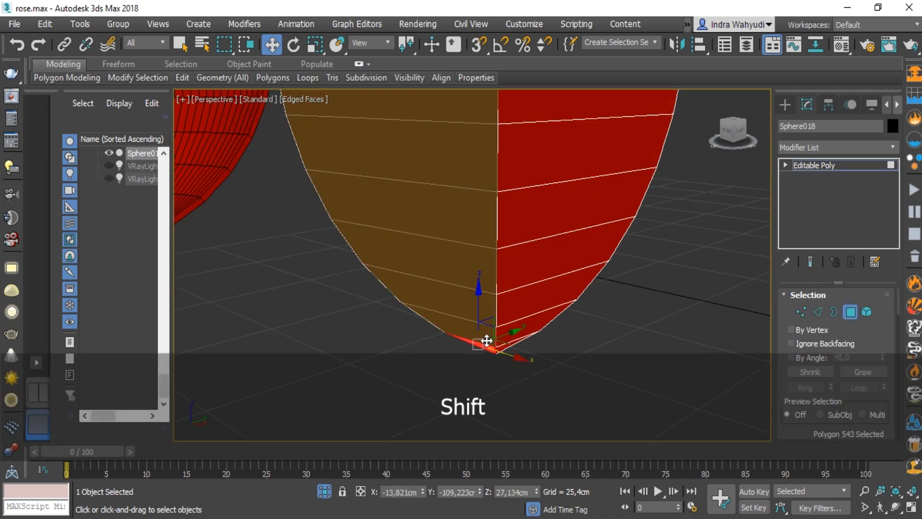
{"action": "key", "text": "Delete"}
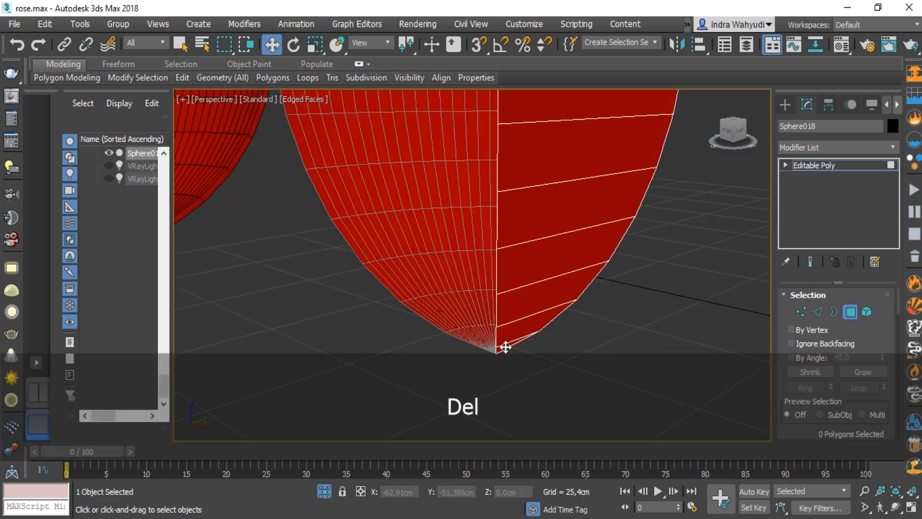
{"action": "left_click", "coordinate": [508, 335], "text": "shift"}
{"action": "scroll", "coordinate": [500, 329], "scroll_direction": "down", "scroll_amount": 6}
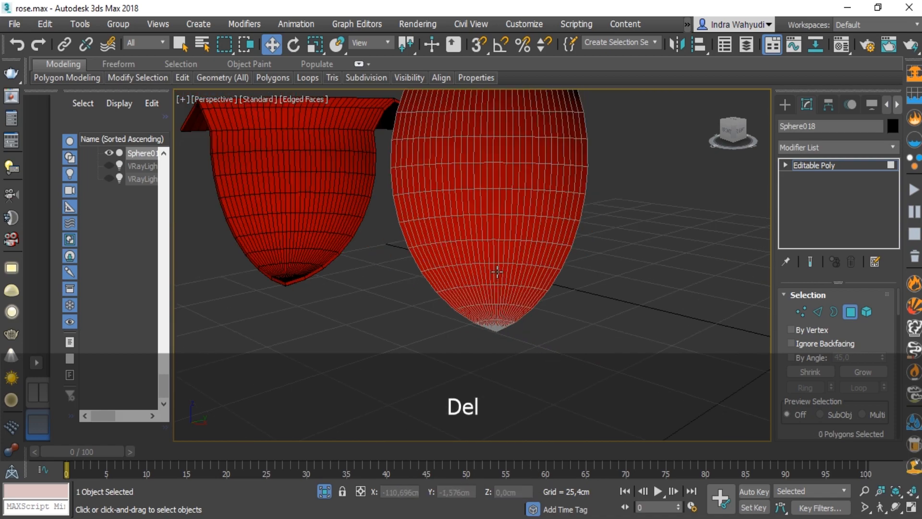
Step: Select the vertices in the upper half of the shell and delete them
{"action": "middle_click_drag", "start_coordinate": [480, 325], "coordinate": [525, 313], "text": "alt"}
{"action": "key", "text": "z"}
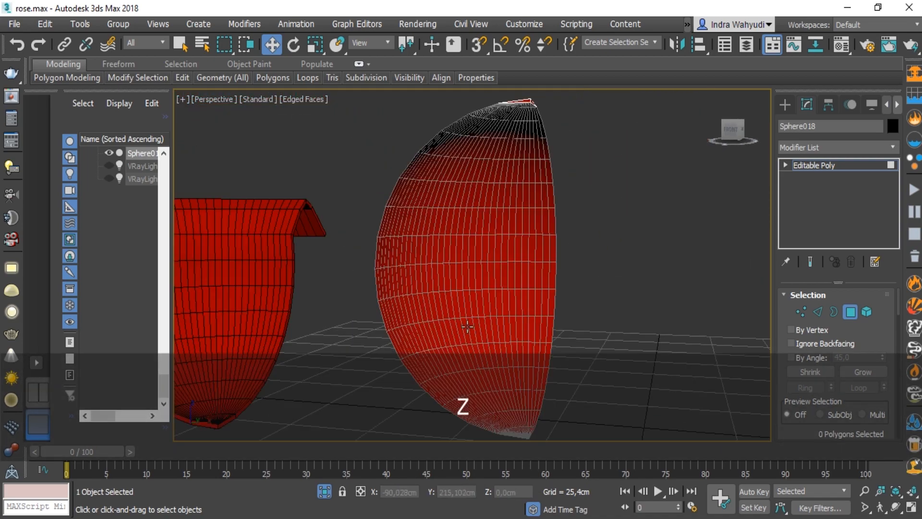
{"action": "middle_click_drag", "start_coordinate": [469, 323], "coordinate": [489, 311], "text": "alt"}
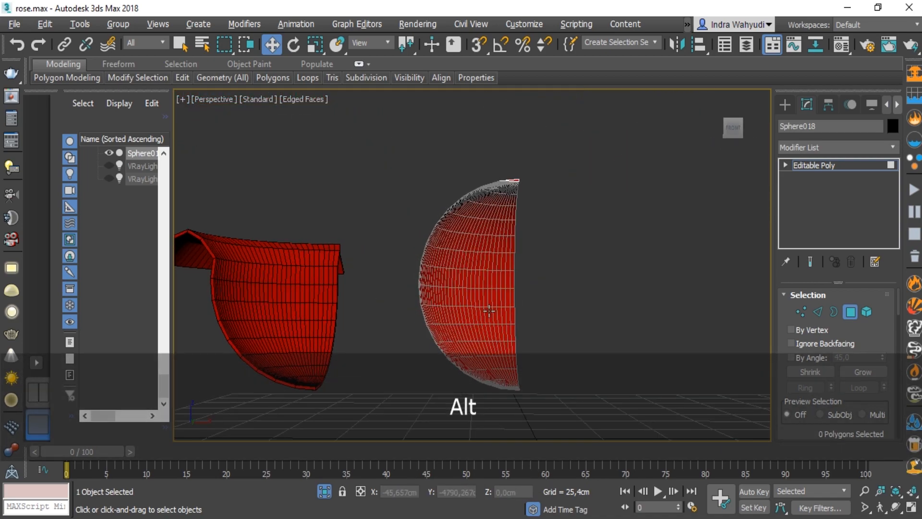
{"action": "left_click", "coordinate": [802, 312]}
{"action": "middle_click_drag", "start_coordinate": [571, 327], "coordinate": [518, 325], "text": "alt"}
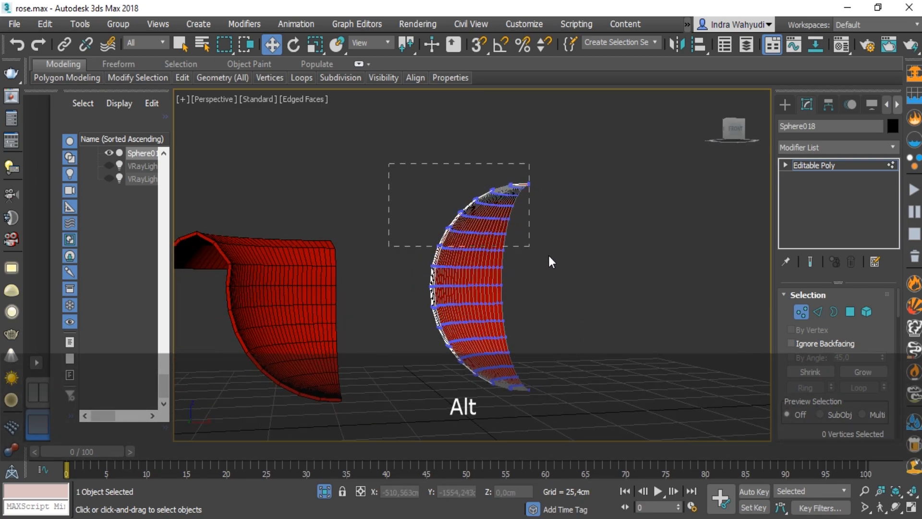
{"action": "left_click_drag", "start_coordinate": [593, 275], "coordinate": [606, 276]}
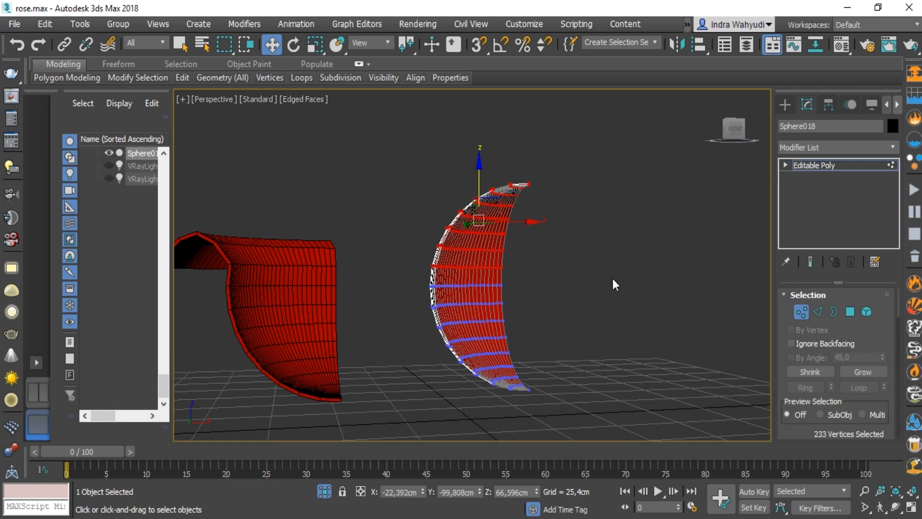
{"action": "key", "text": "Delete"}
{"action": "middle_click_drag", "start_coordinate": [532, 299], "coordinate": [561, 312], "text": "alt"}
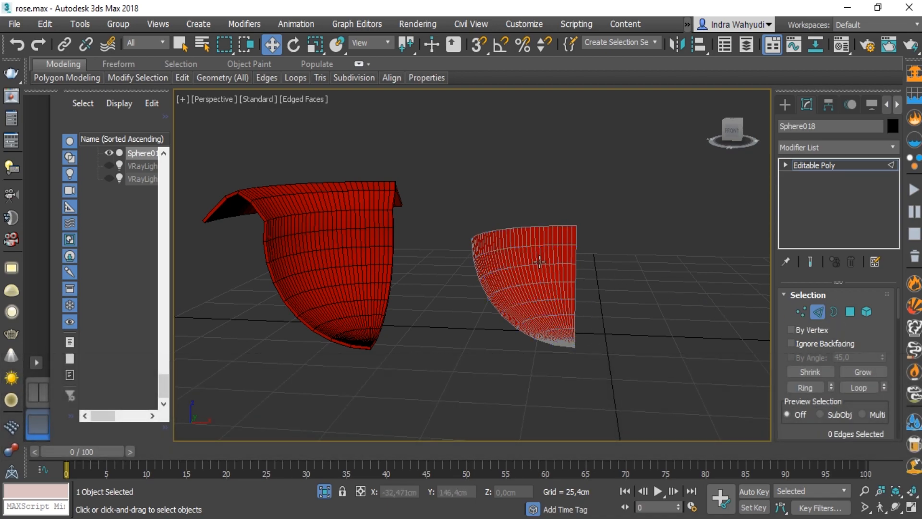
Step: Scale the whole remaining shell up uniformly towards the finished petal's size and raise it to about Z 57.8 cm
{"action": "middle_click_drag", "start_coordinate": [539, 262], "coordinate": [508, 270]}
{"action": "left_click", "coordinate": [825, 167]}
{"action": "key", "text": "r"}
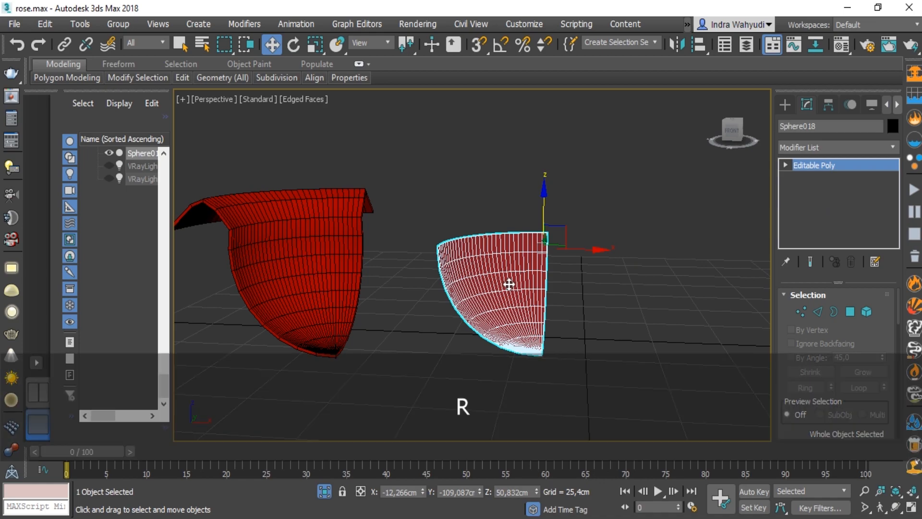
{"action": "left_click_drag", "start_coordinate": [552, 239], "coordinate": [548, 178]}
{"action": "key", "text": "w"}
Step: In the Front view, move the shell to about X -10.1 cm and Z 54.9 cm and scale it down slightly
{"action": "key", "text": "f"}
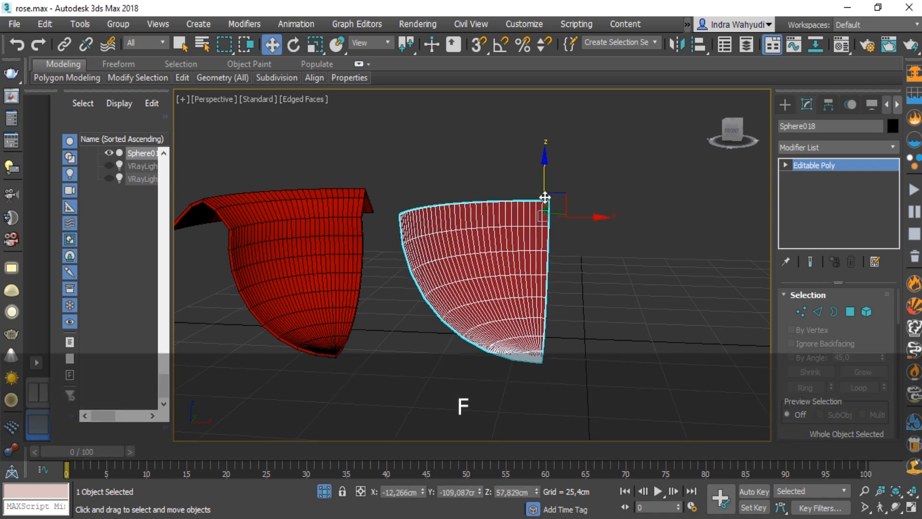
{"action": "key", "text": "z"}
{"action": "scroll", "coordinate": [463, 276], "scroll_direction": "down", "scroll_amount": 4}
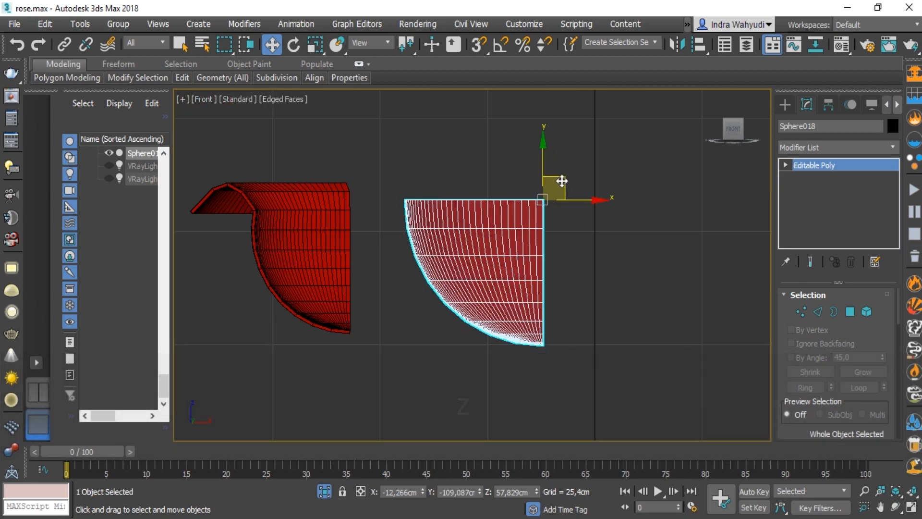
{"action": "left_click_drag", "start_coordinate": [565, 184], "coordinate": [552, 217]}
{"action": "key", "text": "r"}
{"action": "key", "text": "w"}
Step: Select the shell's open upper rim edges in Perspective, extrude them upward into a new row, and raise the rim to about Z 58.7 cm
{"action": "key", "text": "p"}
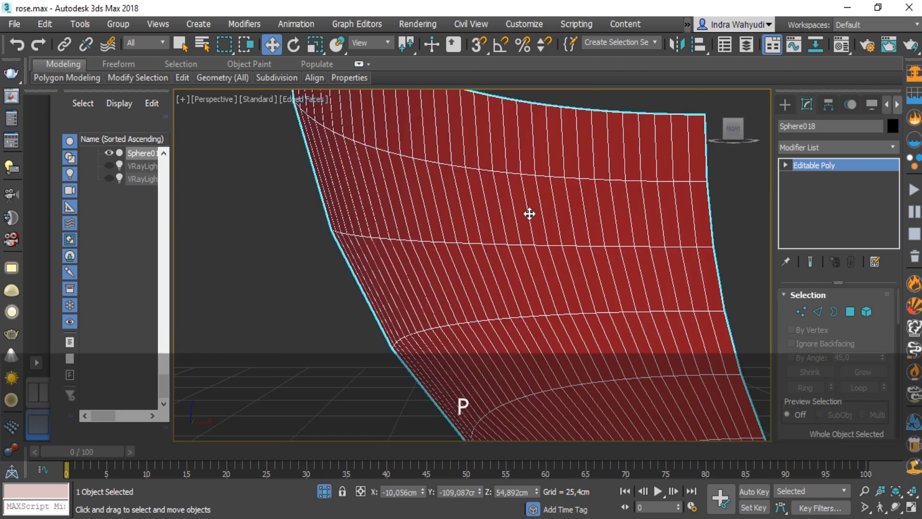
{"action": "middle_click_drag", "start_coordinate": [574, 254], "coordinate": [498, 317], "text": "alt"}
{"action": "key", "text": "z"}
{"action": "scroll", "coordinate": [497, 317], "scroll_direction": "down", "scroll_amount": 5}
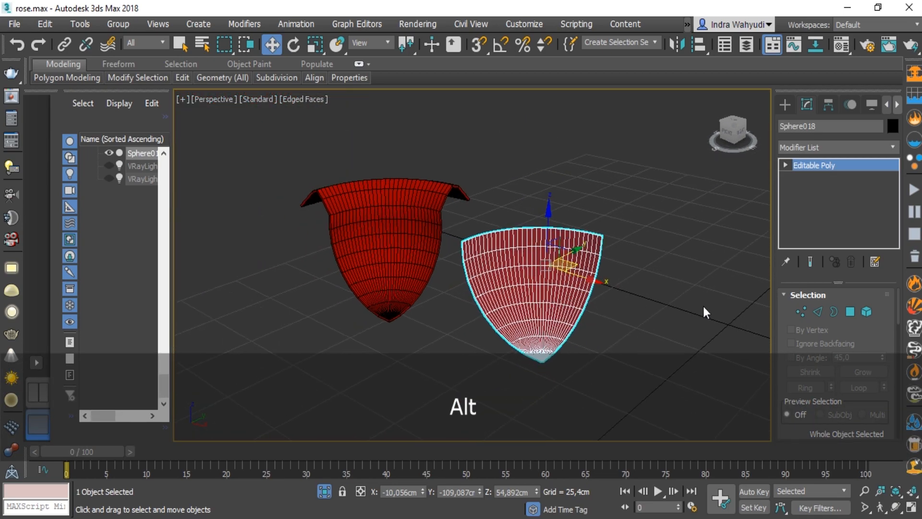
{"action": "left_click", "coordinate": [816, 312]}
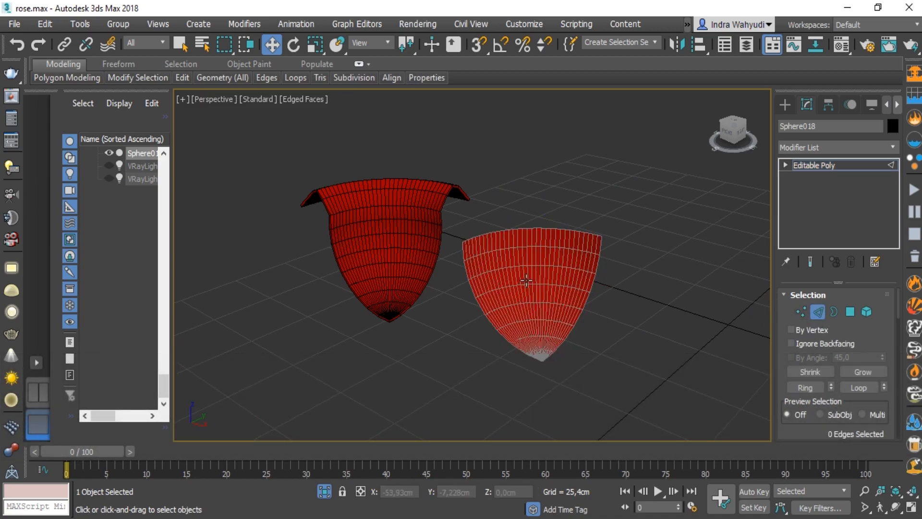
{"action": "scroll", "coordinate": [526, 281], "scroll_direction": "up", "scroll_amount": 6}
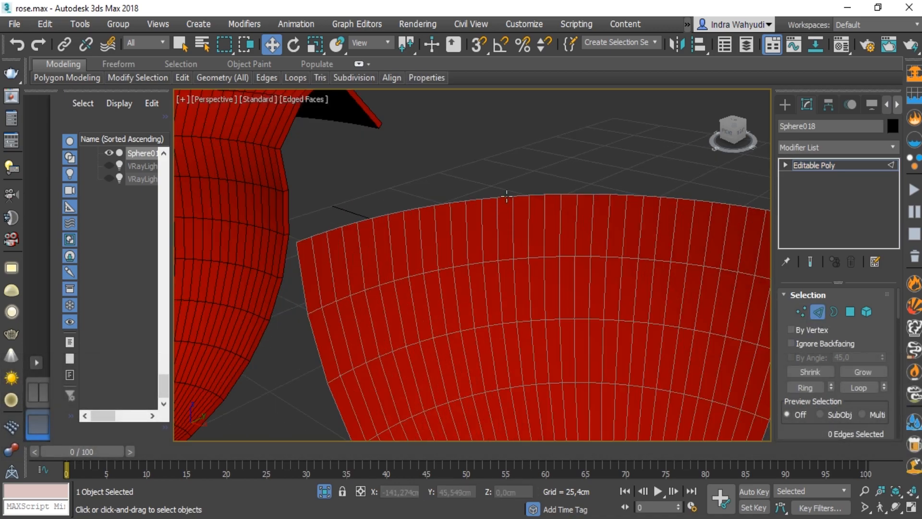
{"action": "double_click", "coordinate": [507, 196]}
{"action": "scroll", "coordinate": [507, 196], "scroll_direction": "down", "scroll_amount": 5}
{"action": "middle_click_drag", "start_coordinate": [507, 196], "coordinate": [666, 204], "text": "alt"}
{"action": "key", "text": "z"}
{"action": "scroll", "coordinate": [478, 255], "scroll_direction": "down", "scroll_amount": 4}
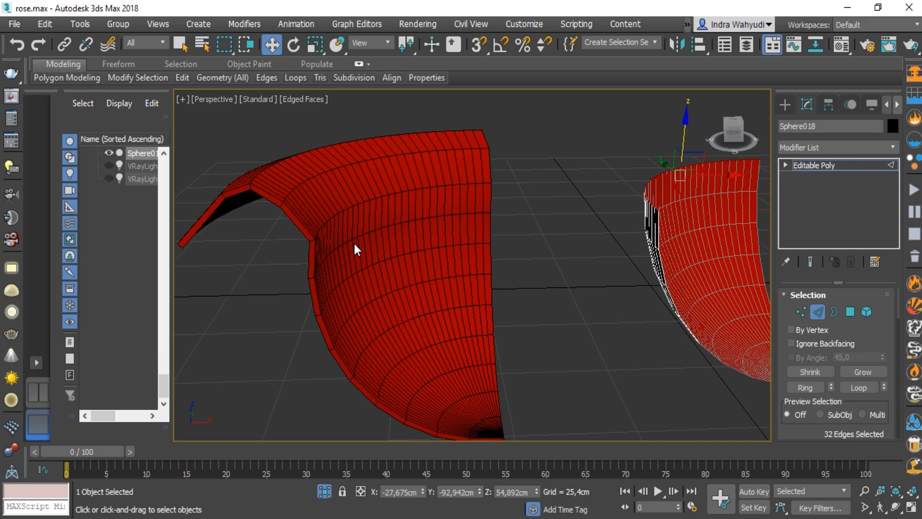
{"action": "middle_click_drag", "start_coordinate": [606, 235], "coordinate": [470, 270]}
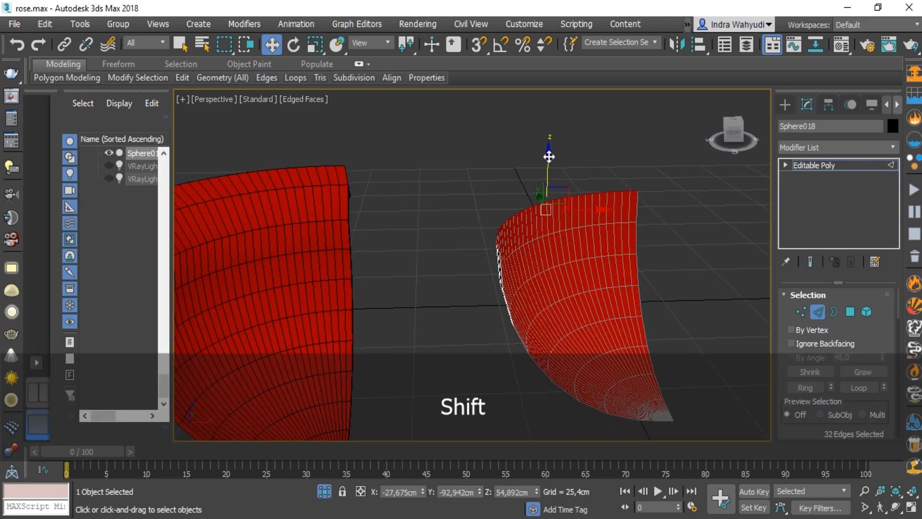
{"action": "left_click_drag", "start_coordinate": [548, 152], "coordinate": [549, 150], "text": "shift"}
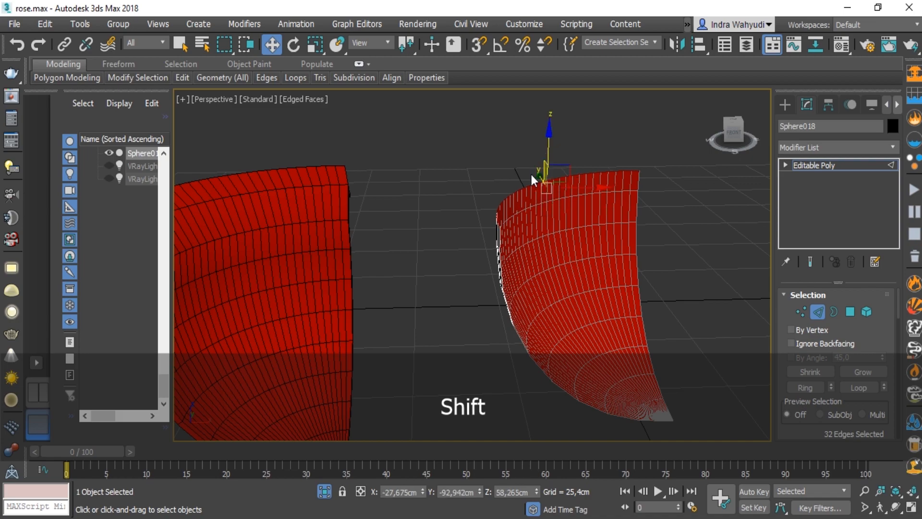
{"action": "mouse_move", "coordinate": [531, 174]}
{"action": "middle_mouse_down", "text": "alt"}
{"action": "mouse_move", "coordinate": [520, 177]}
{"action": "mouse_move", "coordinate": [524, 159]}
{"action": "mouse_move", "coordinate": [533, 168]}
{"action": "middle_mouse_up", "text": "alt"}
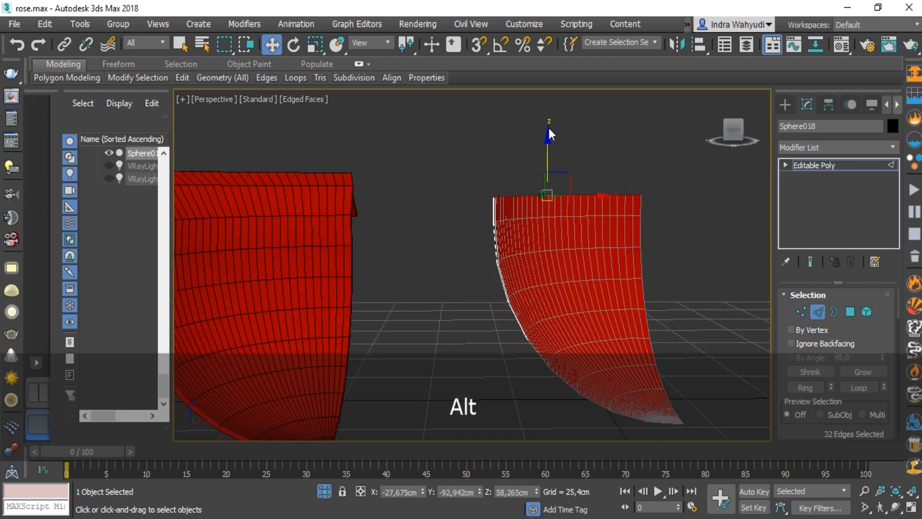
{"action": "left_click_drag", "start_coordinate": [549, 136], "coordinate": [552, 132]}
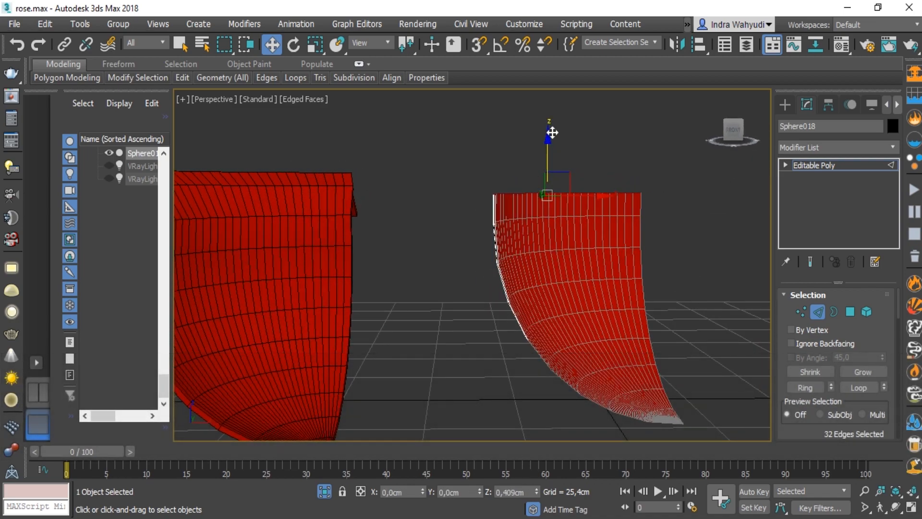
{"action": "key", "text": "t"}
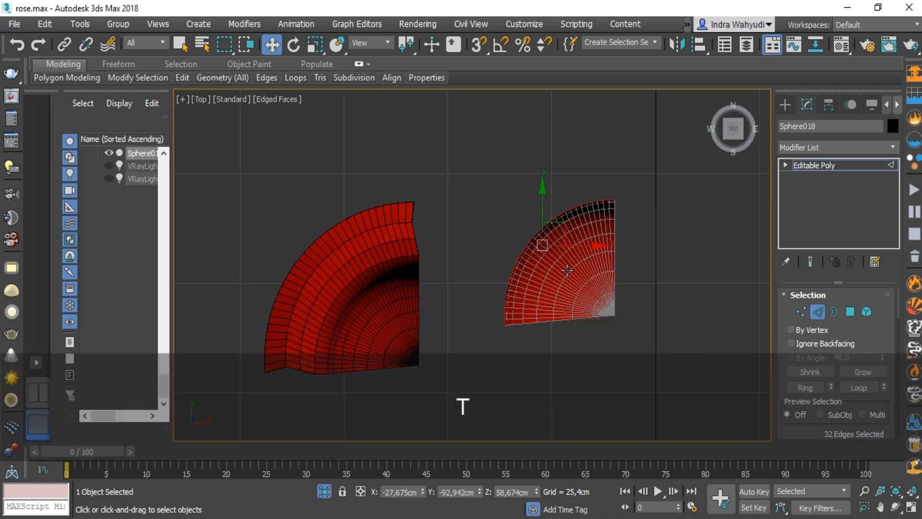
Step: In the Top view, move the rim edges outward to about X -29.9 cm and Y -90.5 cm and scale them up slightly
{"action": "left_click_drag", "start_coordinate": [560, 226], "coordinate": [533, 209]}
{"action": "key", "text": "r"}
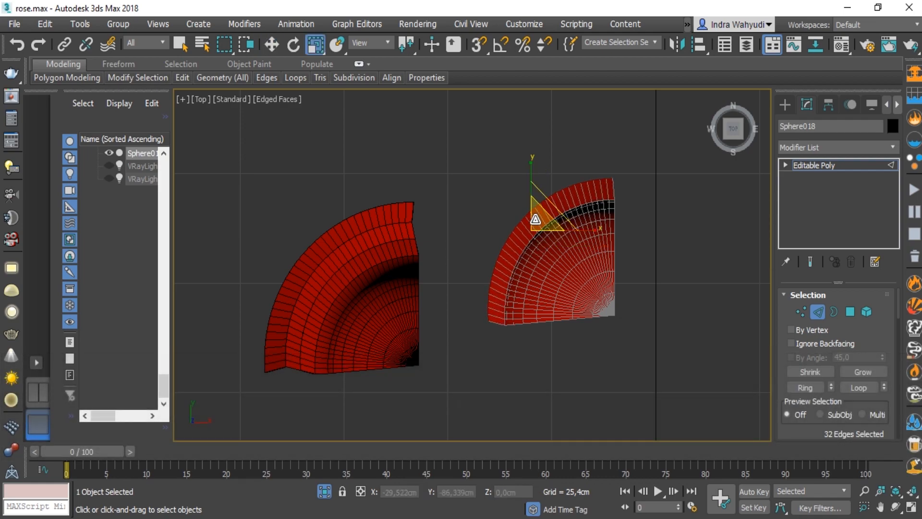
{"action": "key", "text": "w"}
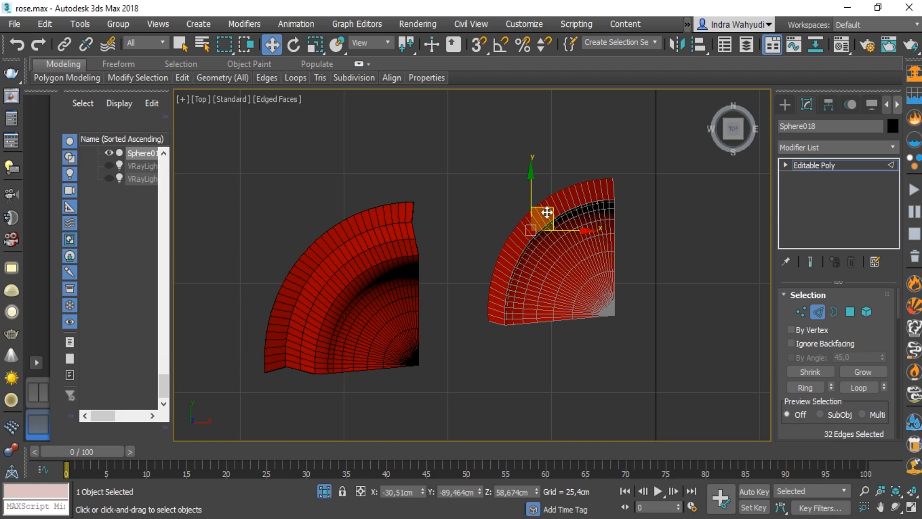
{"action": "left_click_drag", "start_coordinate": [547, 212], "coordinate": [550, 217]}
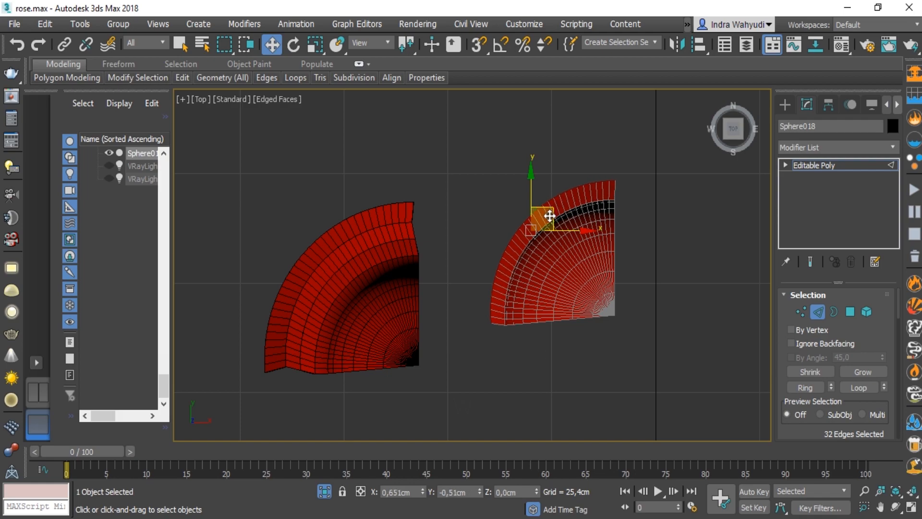
{"action": "key", "text": "r"}
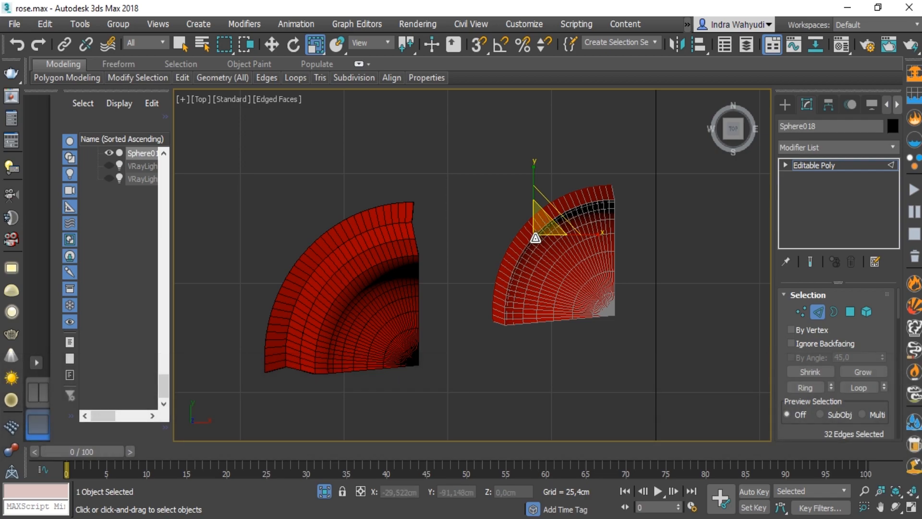
{"action": "key", "text": "p"}
{"action": "middle_click_drag", "start_coordinate": [547, 274], "coordinate": [545, 206], "text": "alt"}
{"action": "key", "text": "z"}
{"action": "middle_click_drag", "start_coordinate": [529, 242], "coordinate": [570, 321], "text": "alt"}
{"action": "key", "text": "w"}
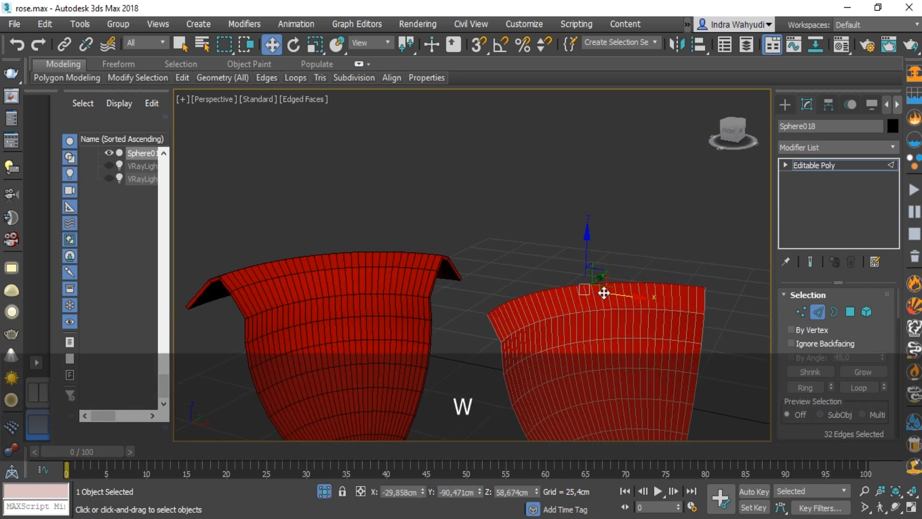
Step: Fine-tune the rim edges in the Top view to about X -29.6 cm and Y -90.3 cm
{"action": "key", "text": "t"}
{"action": "scroll", "coordinate": [550, 255], "scroll_direction": "up", "scroll_amount": 3}
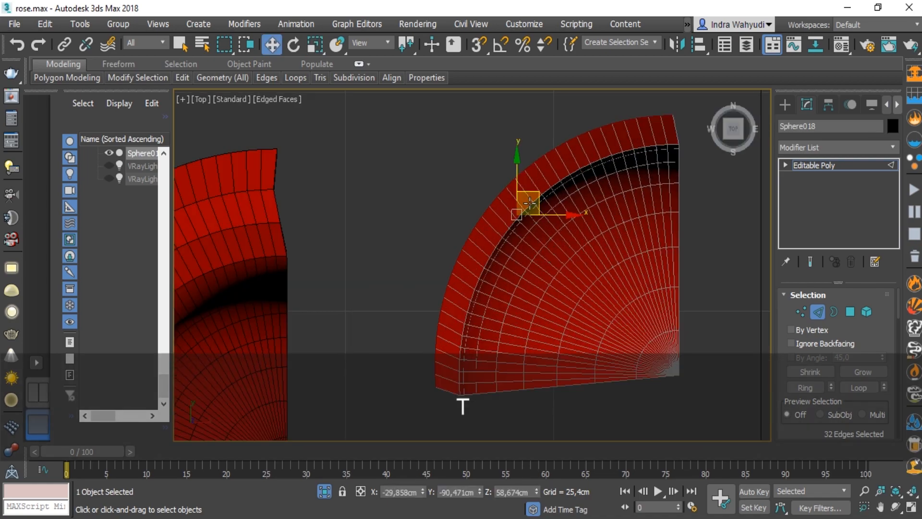
{"action": "left_click_drag", "start_coordinate": [538, 197], "coordinate": [537, 199]}
{"action": "key", "text": "p"}
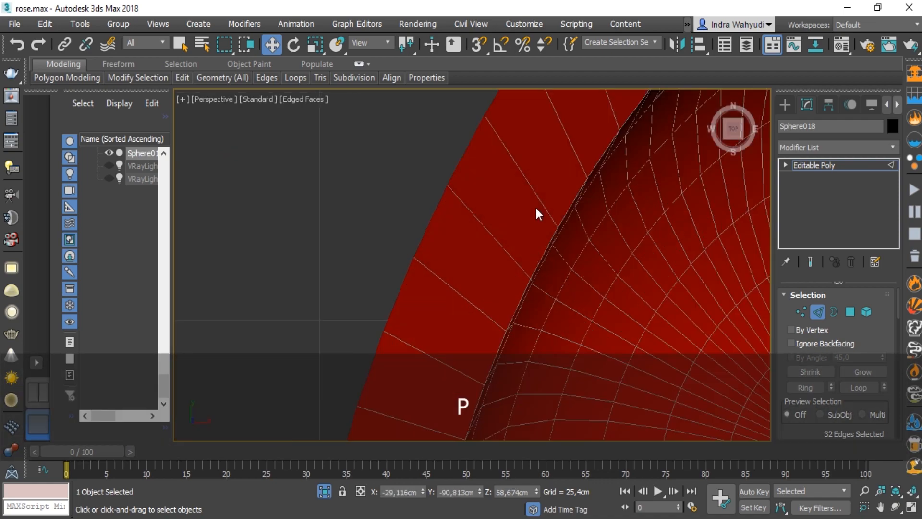
{"action": "scroll", "coordinate": [517, 224], "scroll_direction": "down", "scroll_amount": 5}
{"action": "middle_click_drag", "start_coordinate": [538, 283], "coordinate": [556, 192]}
{"action": "key", "text": "z"}
{"action": "middle_click_drag", "start_coordinate": [471, 270], "coordinate": [579, 262]}
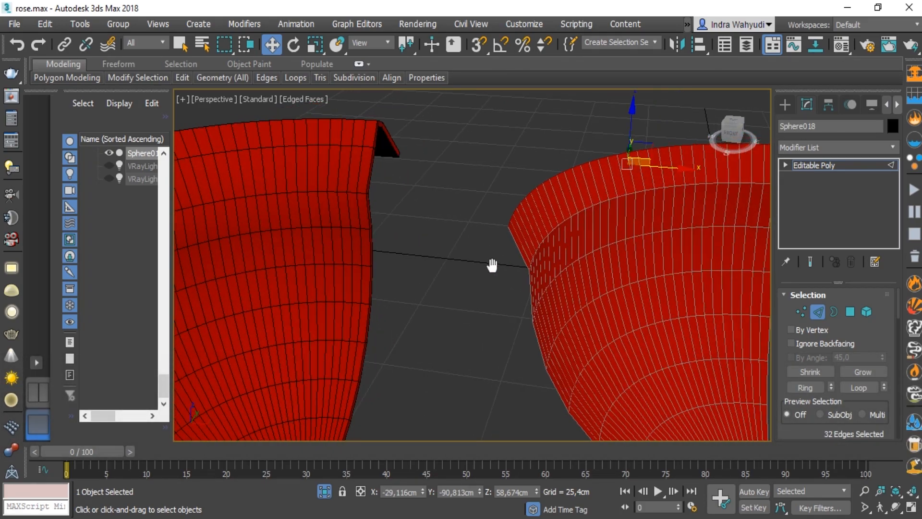
{"action": "key", "text": "t"}
{"action": "left_click_drag", "start_coordinate": [540, 201], "coordinate": [533, 198]}
Step: Extrude the shell's rim edges upward in Perspective into another row at about Z 61.3 cm
{"action": "key", "text": "p"}
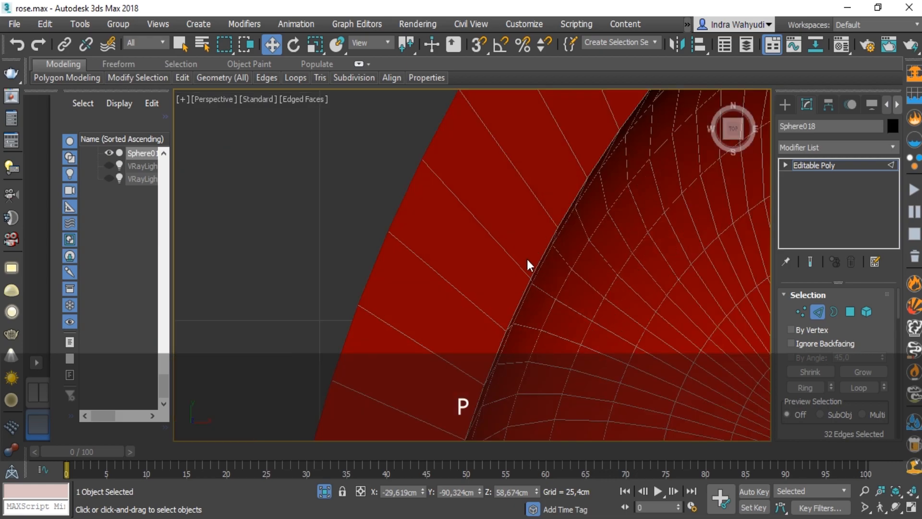
{"action": "middle_click_drag", "start_coordinate": [558, 269], "coordinate": [556, 227], "text": "alt"}
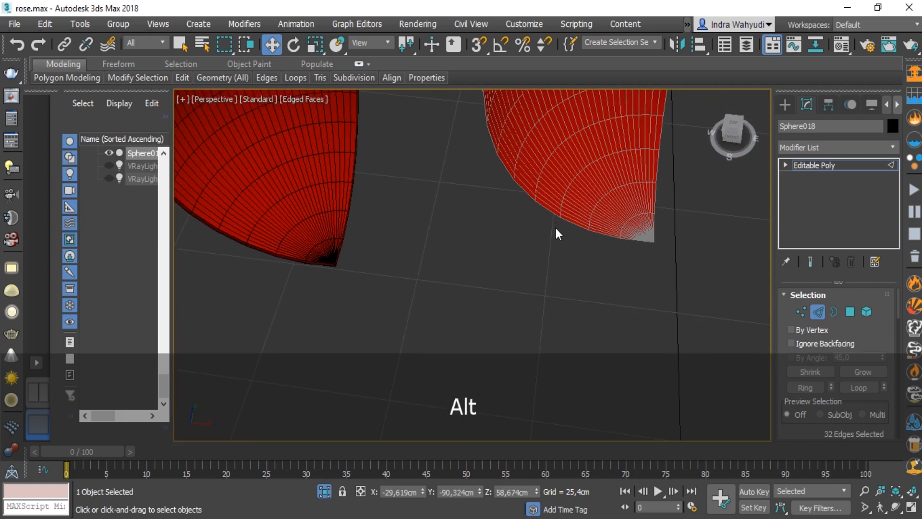
{"action": "key", "text": "z"}
{"action": "middle_click_drag", "start_coordinate": [469, 267], "coordinate": [552, 260], "text": "alt"}
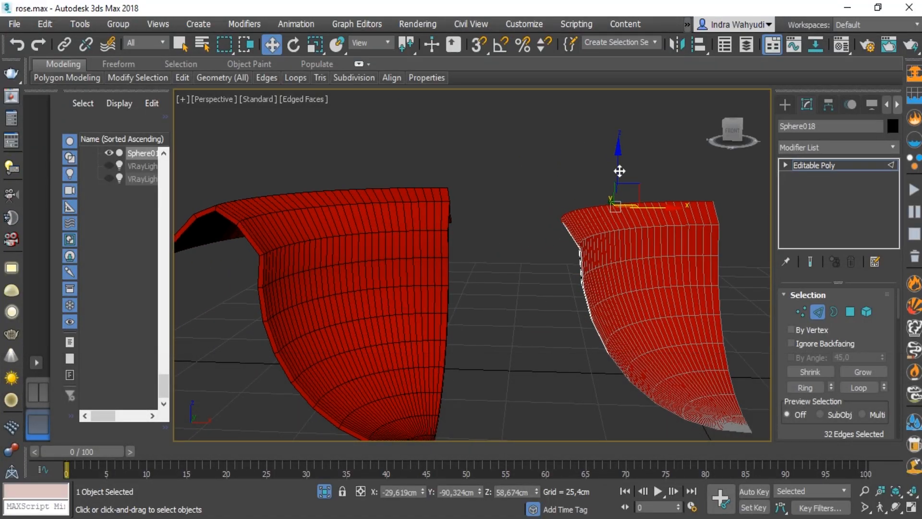
{"action": "key", "text": "shift"}
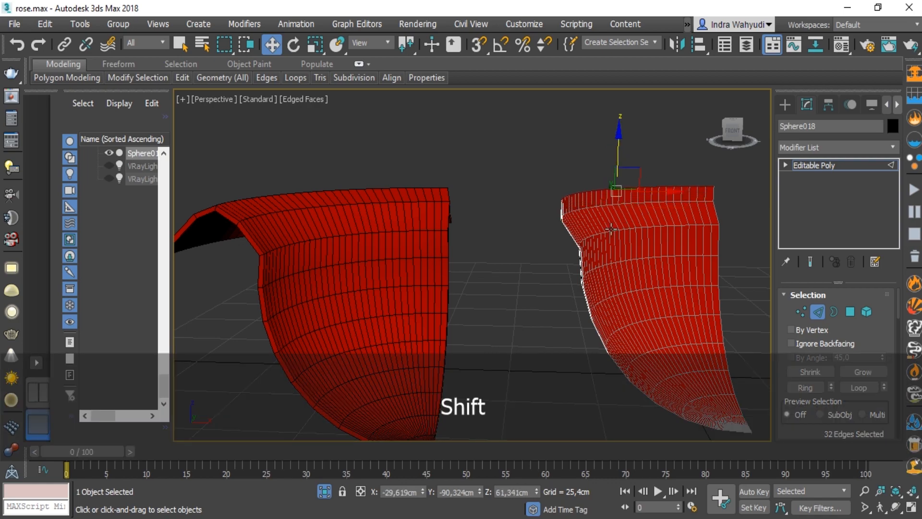
Step: Move the new rim row outward in the Top view to about X -31.9 cm and Y -88.1 cm and enlarge it slightly
{"action": "key", "text": "t"}
{"action": "middle_click_drag", "start_coordinate": [550, 226], "coordinate": [565, 239]}
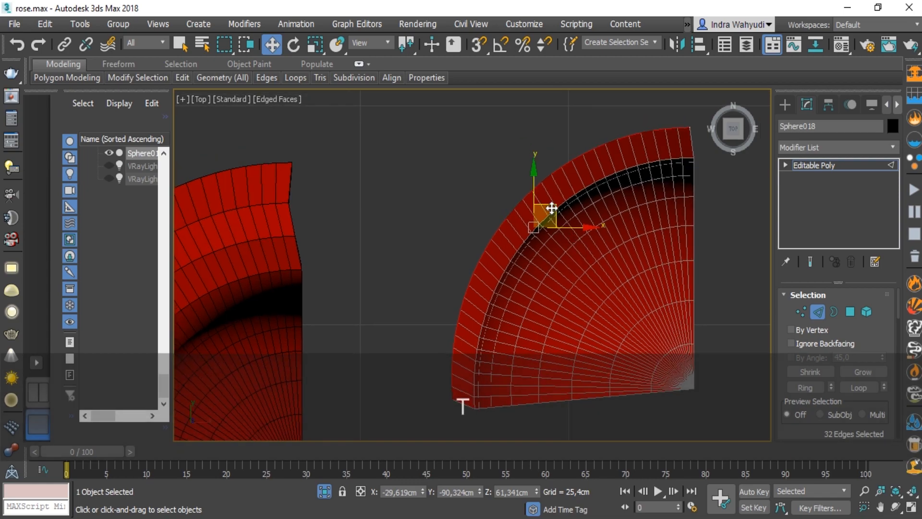
{"action": "left_click_drag", "start_coordinate": [551, 208], "coordinate": [528, 191]}
{"action": "key", "text": "r"}
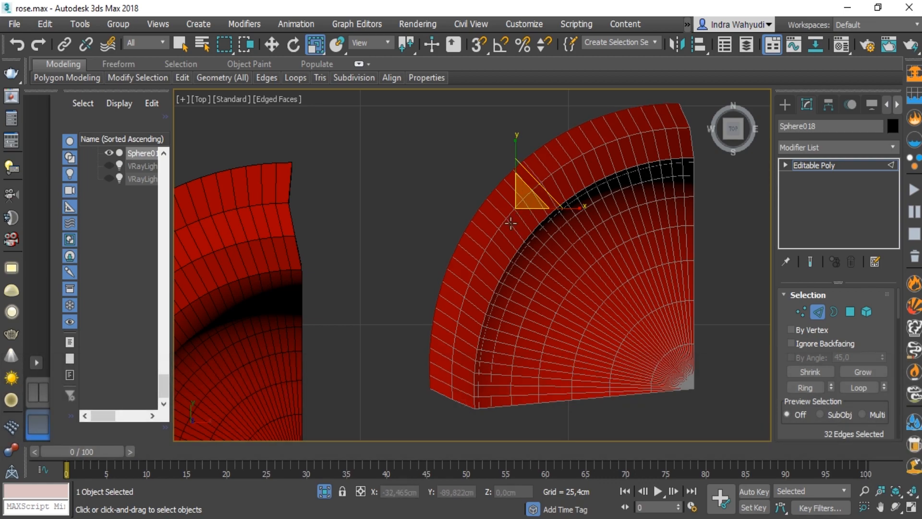
Step: Lower the rim edges in Perspective to about Z 59.9 cm
{"action": "key", "text": "p"}
{"action": "key", "text": "z"}
{"action": "middle_click_drag", "start_coordinate": [464, 281], "coordinate": [447, 205], "text": "alt"}
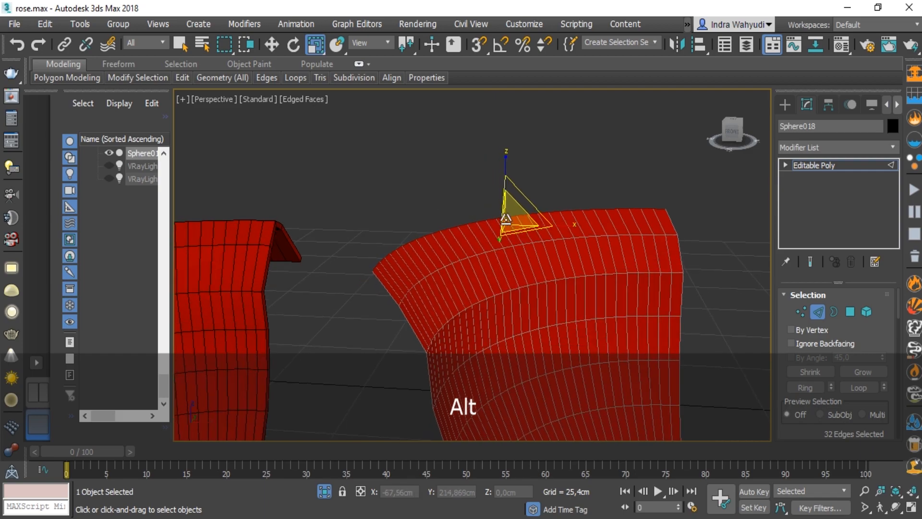
{"action": "key", "text": "w"}
{"action": "left_click_drag", "start_coordinate": [505, 176], "coordinate": [505, 187]}
Step: Compare with the finished petal's curled lip and extrude the rim edges downward into a new row at about Z 57.4 cm
{"action": "middle_click_drag", "start_coordinate": [416, 282], "coordinate": [532, 248]}
{"action": "scroll", "coordinate": [465, 266], "scroll_direction": "down", "scroll_amount": 4}
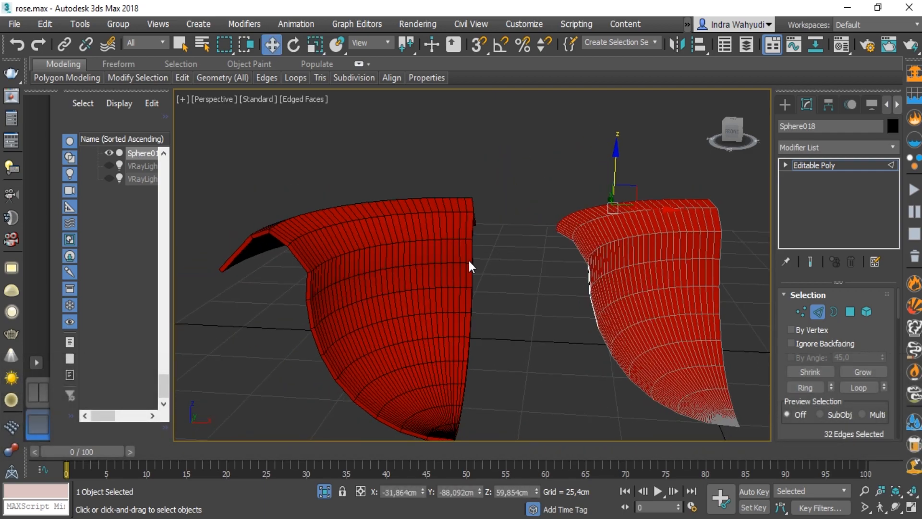
{"action": "middle_click_drag", "start_coordinate": [443, 259], "coordinate": [498, 262]}
{"action": "scroll", "coordinate": [466, 262], "scroll_direction": "up", "scroll_amount": 4}
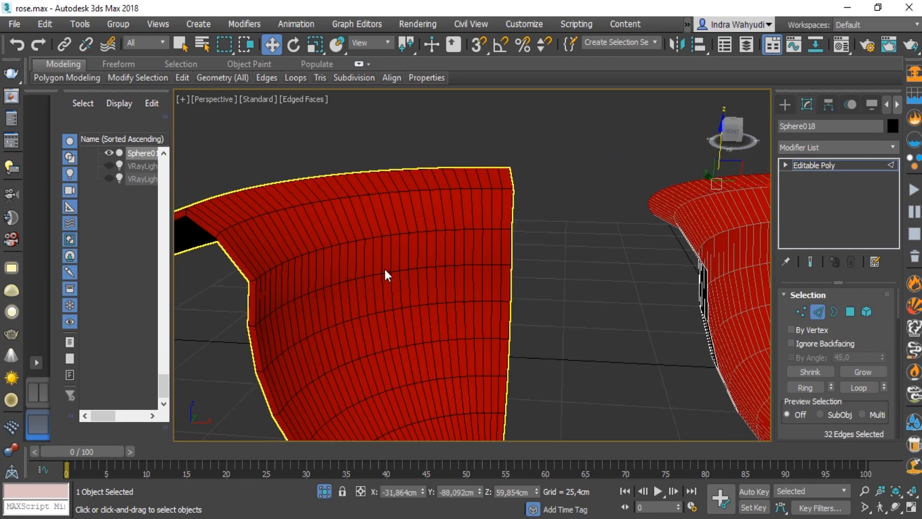
{"action": "middle_click_drag", "start_coordinate": [311, 253], "coordinate": [349, 235], "text": "alt"}
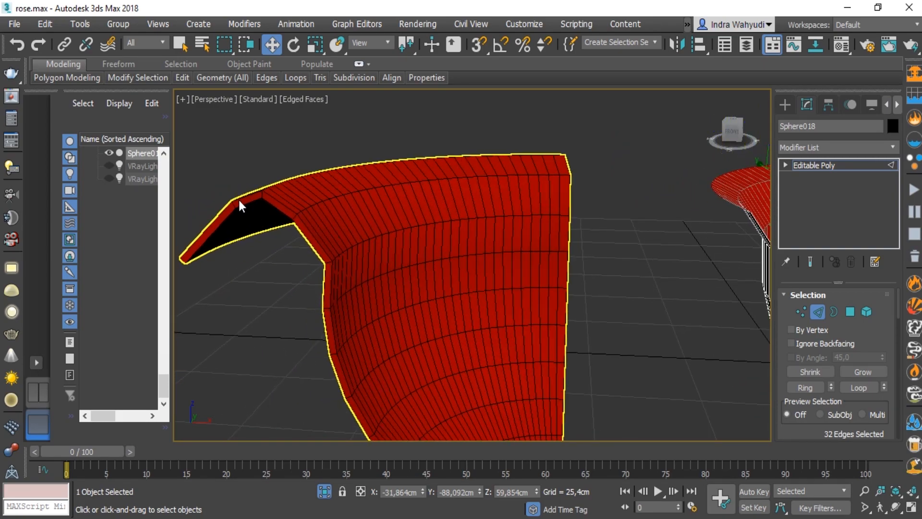
{"action": "middle_click_drag", "start_coordinate": [537, 252], "coordinate": [603, 181], "text": "alt"}
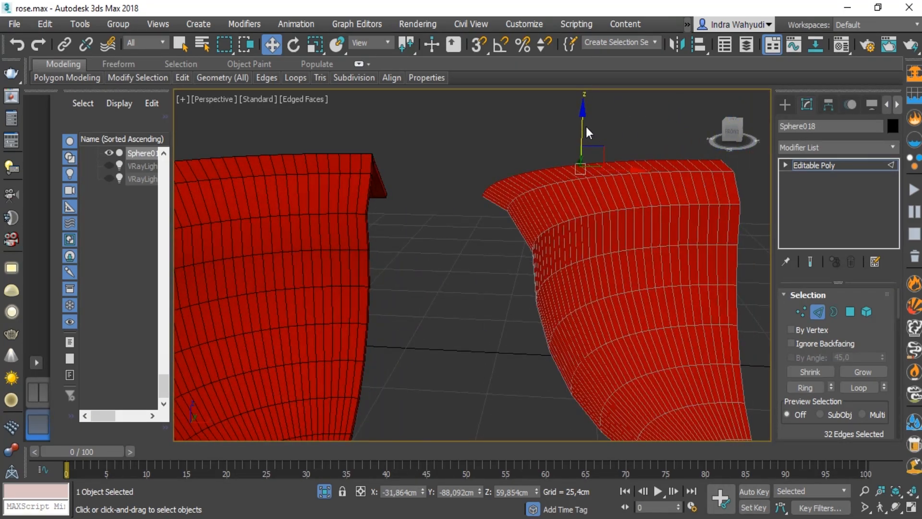
{"action": "key", "text": "shift"}
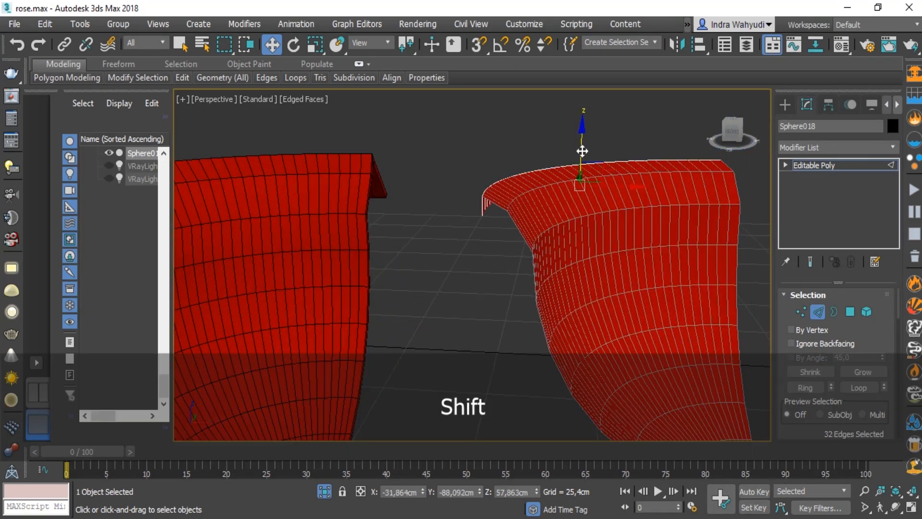
{"action": "left_click_drag", "start_coordinate": [582, 127], "coordinate": [523, 177], "text": "shift"}
Step: In the Top view, move the downturned rim row outward to about X -34.3 cm and Y -85.7 cm and scale it to about 103%
{"action": "key", "text": "t"}
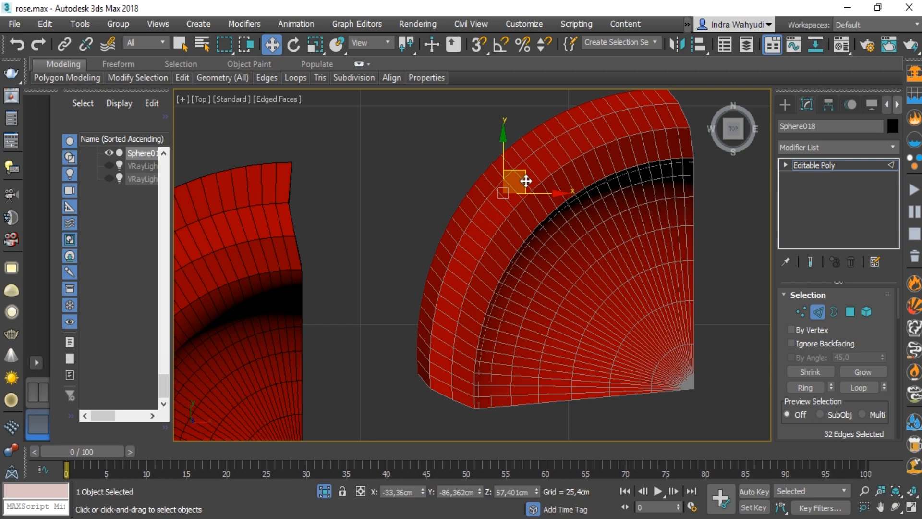
{"action": "key", "text": "r"}
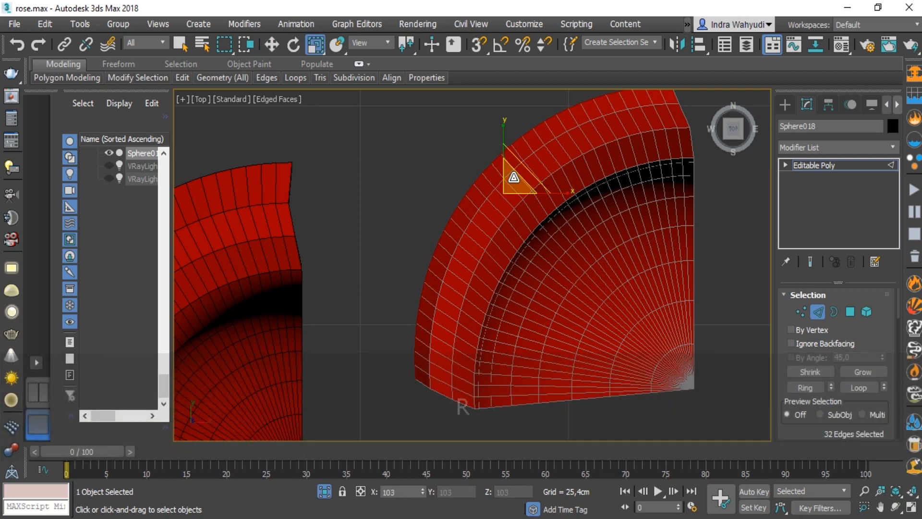
{"action": "middle_click_drag", "start_coordinate": [459, 252], "coordinate": [467, 256]}
{"action": "key", "text": "p"}
{"action": "key", "text": "z"}
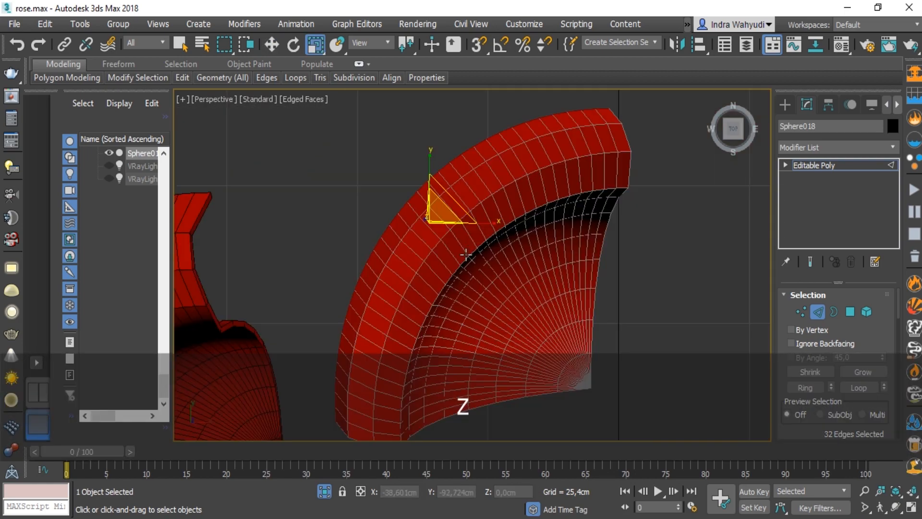
{"action": "middle_click_drag", "start_coordinate": [397, 289], "coordinate": [502, 217], "text": "alt"}
{"action": "key", "text": "t"}
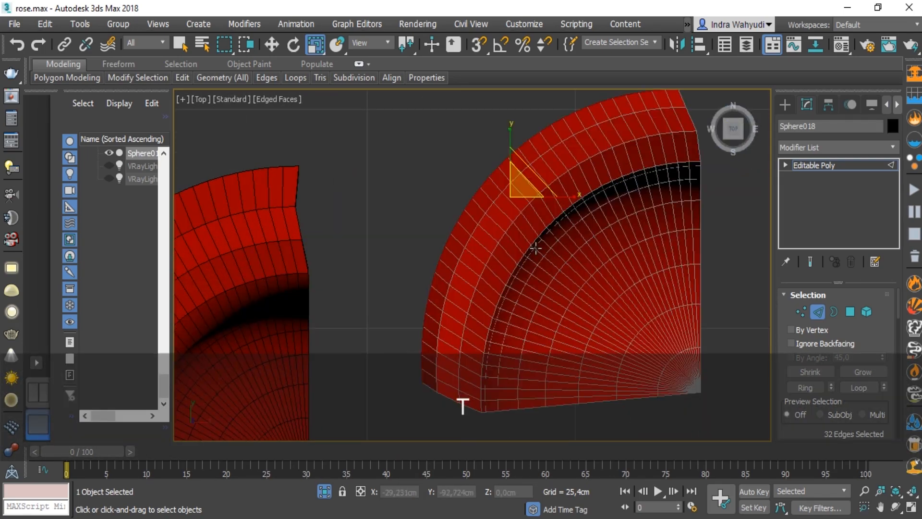
{"action": "key", "text": "w"}
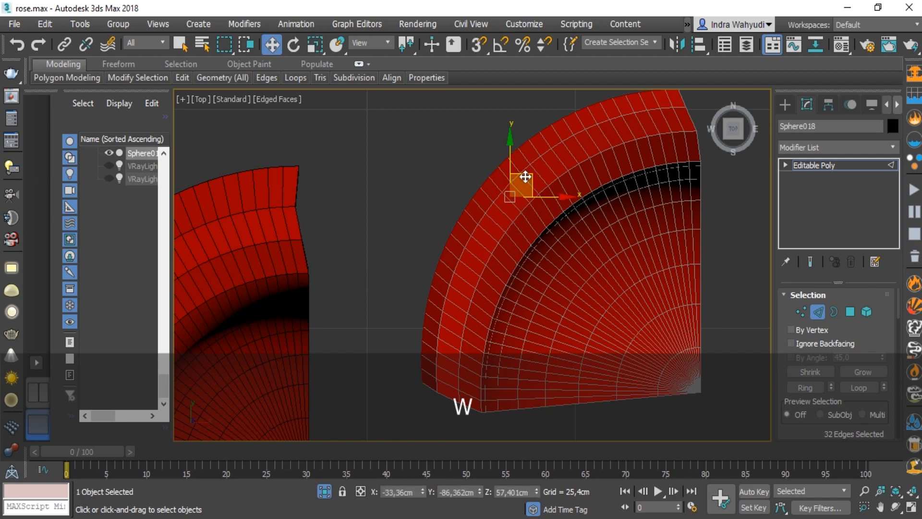
{"action": "left_click_drag", "start_coordinate": [525, 177], "coordinate": [517, 179]}
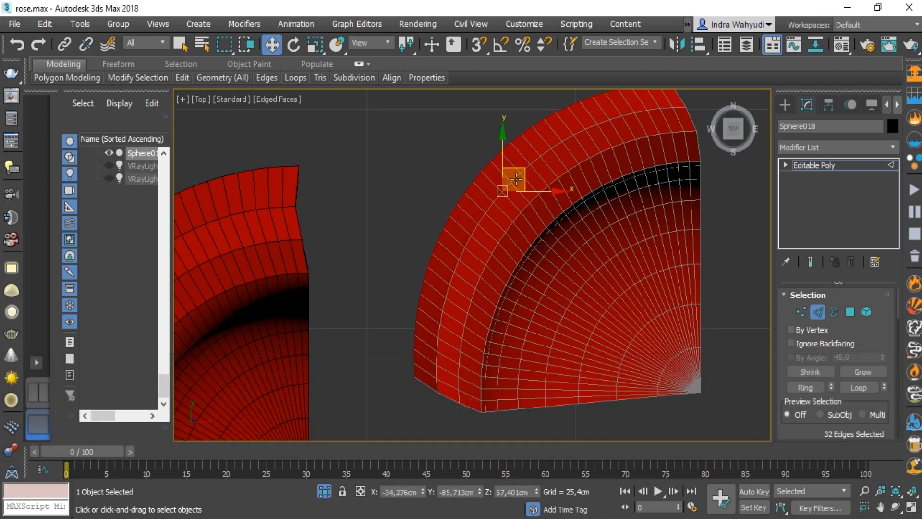
Step: Extrude the rim edges further downward in Perspective into a last lip row at about Z 52.7 cm
{"action": "key", "text": "p"}
{"action": "key", "text": "z"}
{"action": "middle_click_drag", "start_coordinate": [381, 240], "coordinate": [634, 209]}
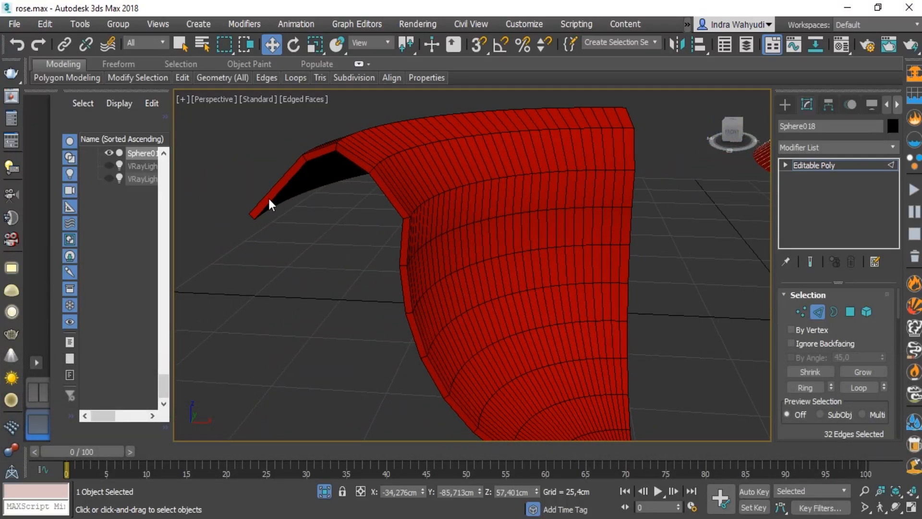
{"action": "middle_click_drag", "start_coordinate": [571, 210], "coordinate": [553, 197], "text": "alt"}
{"action": "key", "text": "shift"}
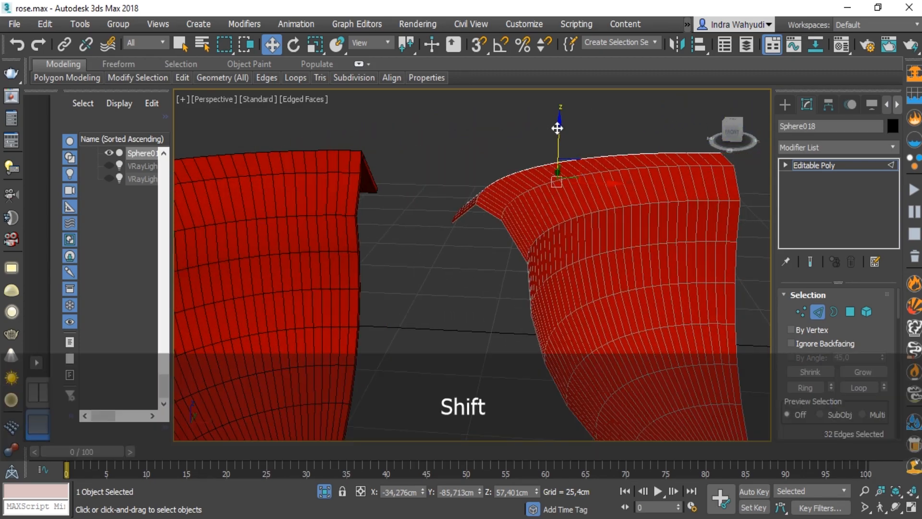
{"action": "middle_click_drag", "start_coordinate": [409, 262], "coordinate": [396, 246]}
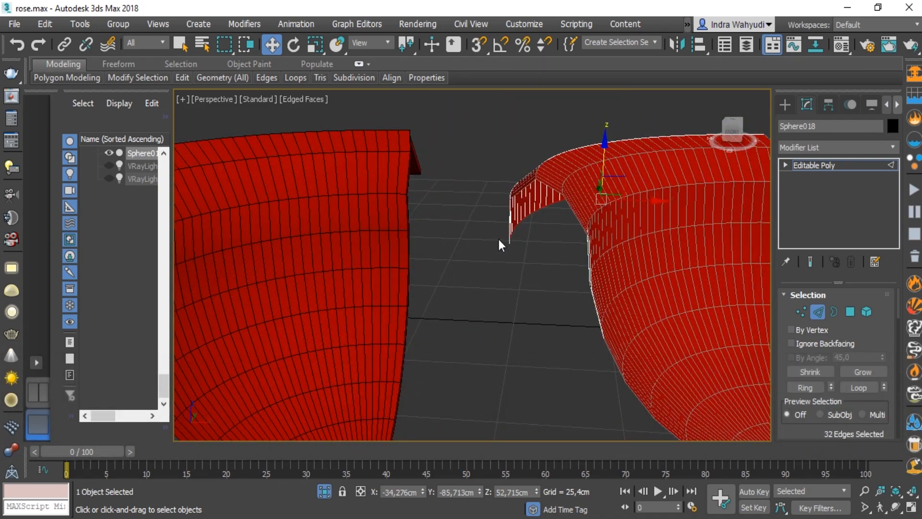
Step: In the Top view, move the lowest lip row outward to about X -38.5 cm and Y -82.3 cm and scale it to about 105%
{"action": "key", "text": "t"}
{"action": "middle_click_drag", "start_coordinate": [524, 198], "coordinate": [487, 221]}
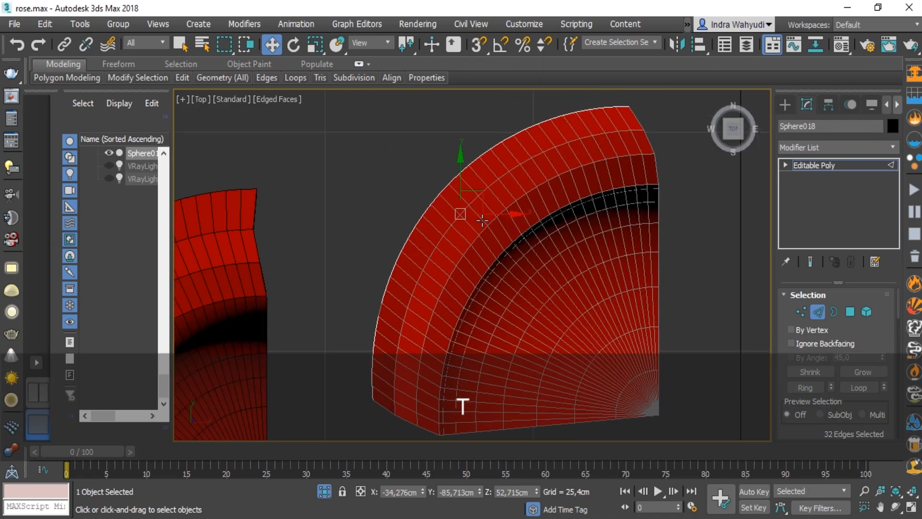
{"action": "scroll", "coordinate": [490, 228], "scroll_direction": "down", "scroll_amount": 3}
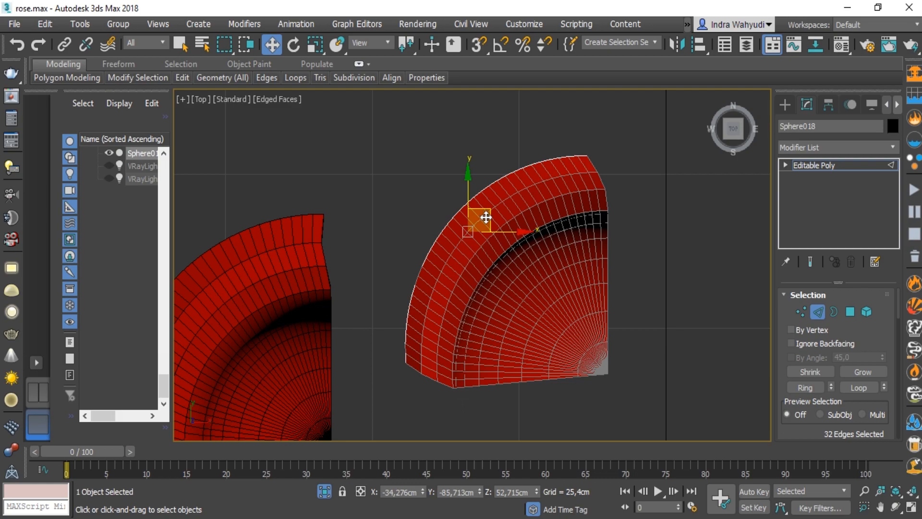
{"action": "left_click_drag", "start_coordinate": [485, 212], "coordinate": [467, 191]}
{"action": "key", "text": "r"}
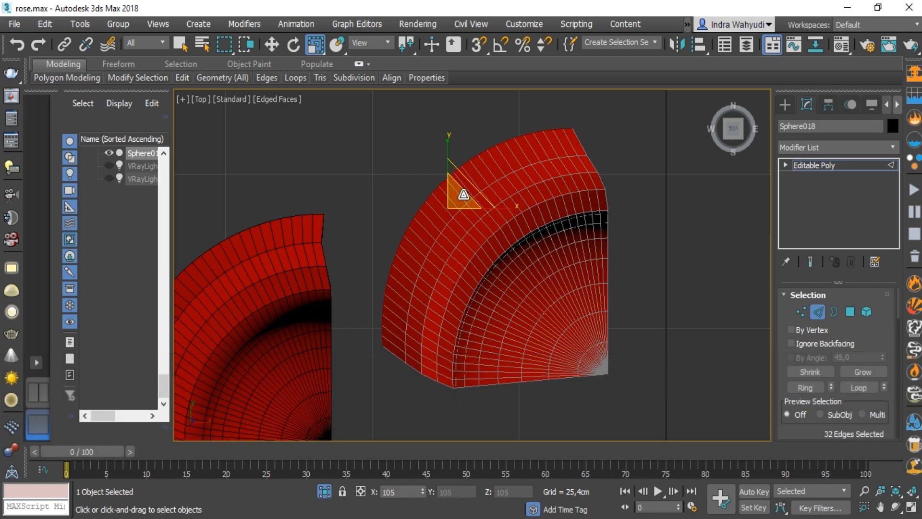
{"action": "key", "text": "w"}
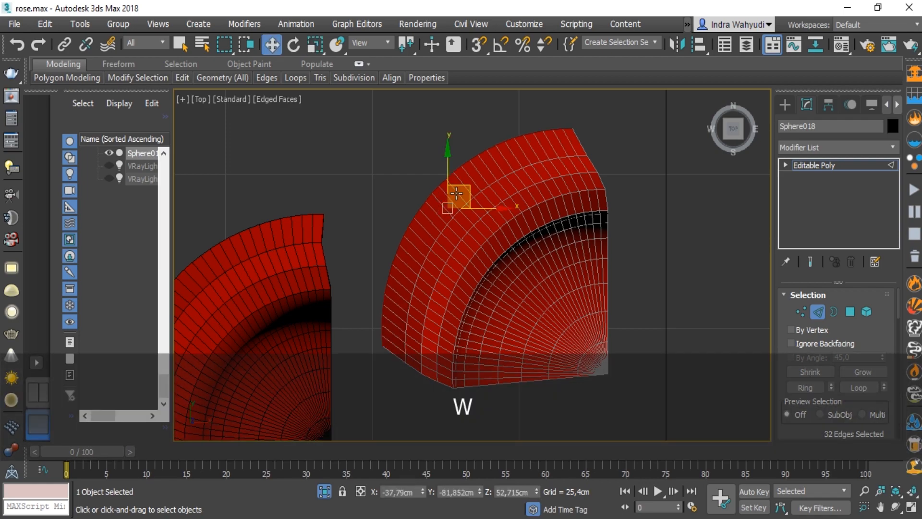
{"action": "left_click_drag", "start_coordinate": [460, 190], "coordinate": [454, 202]}
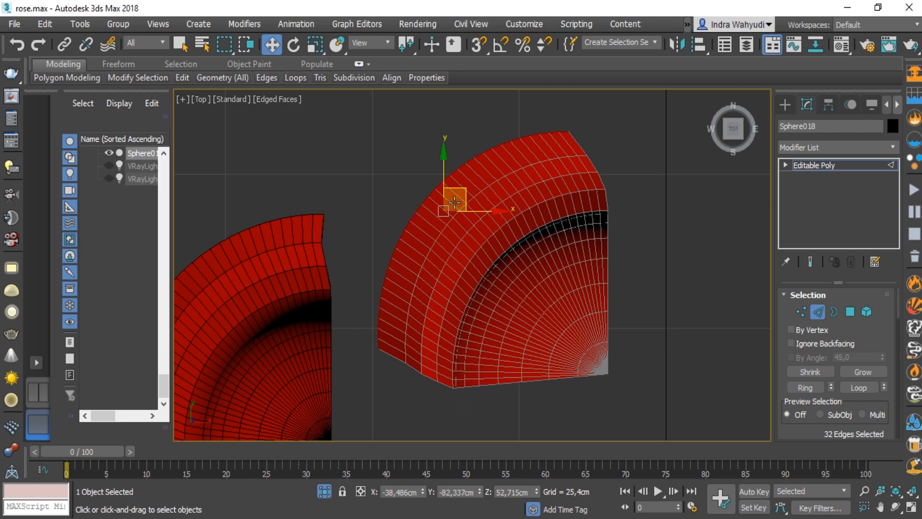
{"action": "key", "text": "p"}
{"action": "key", "text": "z"}
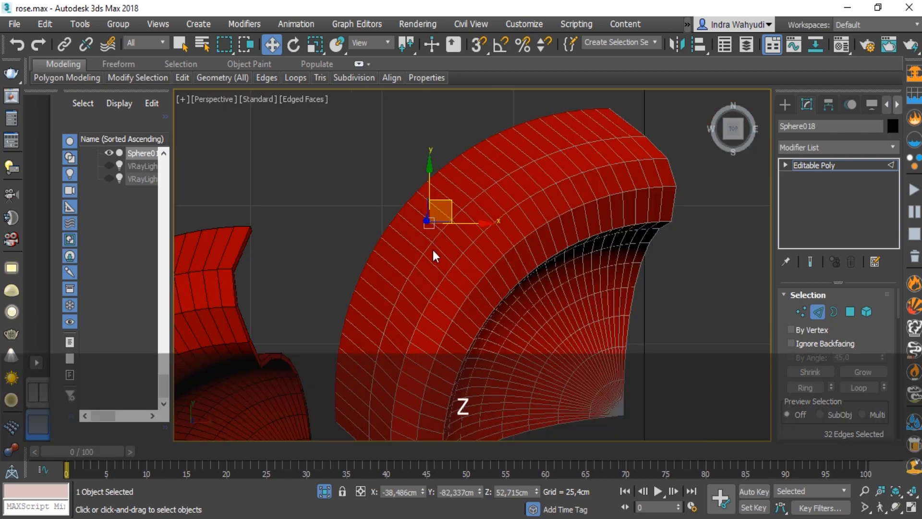
Step: Raise the edge row just above the lip's outer rim to about Z 57.8 cm in Perspective
{"action": "middle_click_drag", "start_coordinate": [401, 275], "coordinate": [401, 205], "text": "alt"}
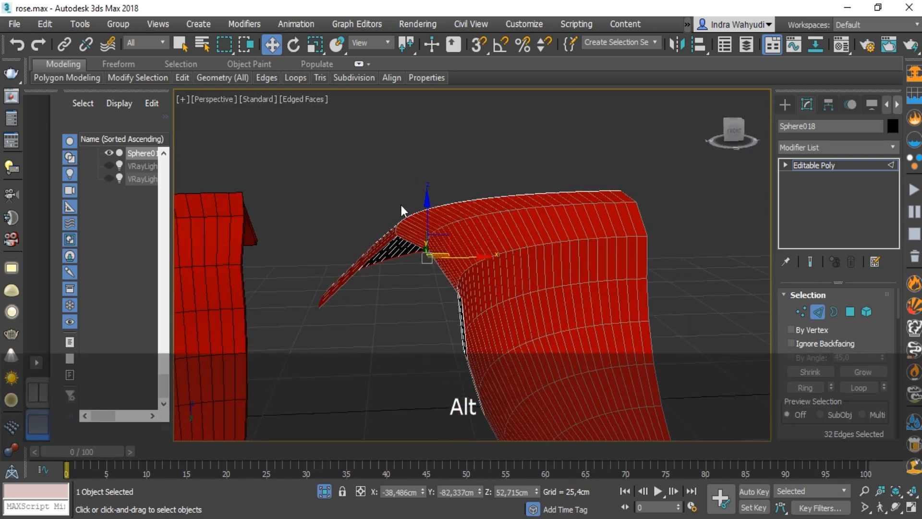
{"action": "middle_click_drag", "start_coordinate": [384, 237], "coordinate": [544, 275], "text": "alt"}
{"action": "scroll", "coordinate": [534, 250], "scroll_direction": "up", "scroll_amount": 5}
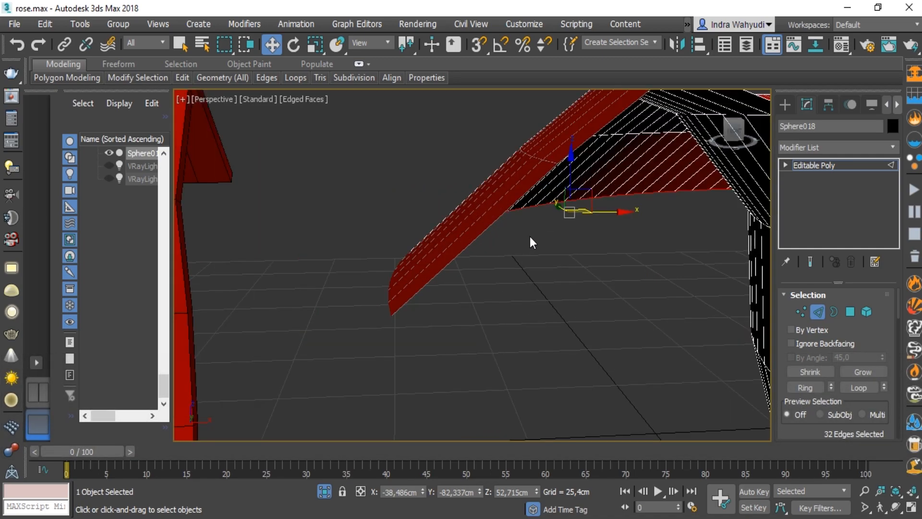
{"action": "double_click", "coordinate": [487, 242]}
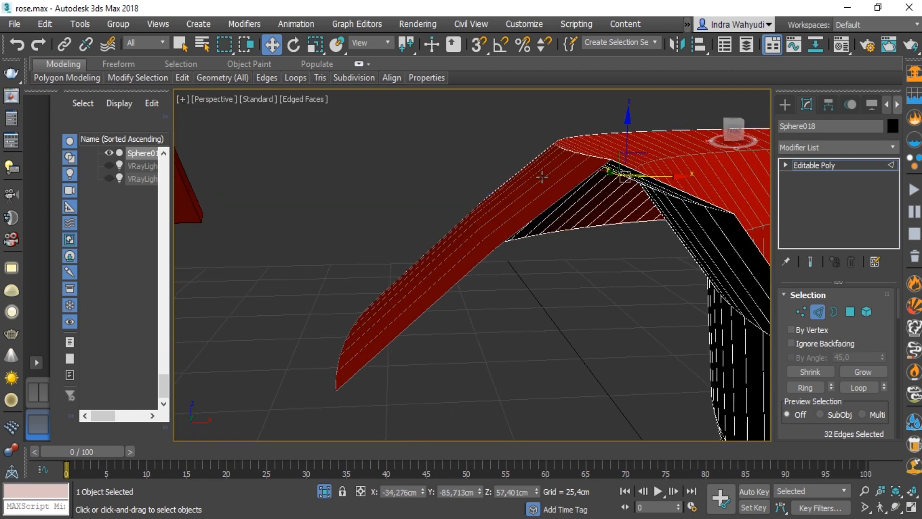
{"action": "left_click_drag", "start_coordinate": [627, 124], "coordinate": [624, 118]}
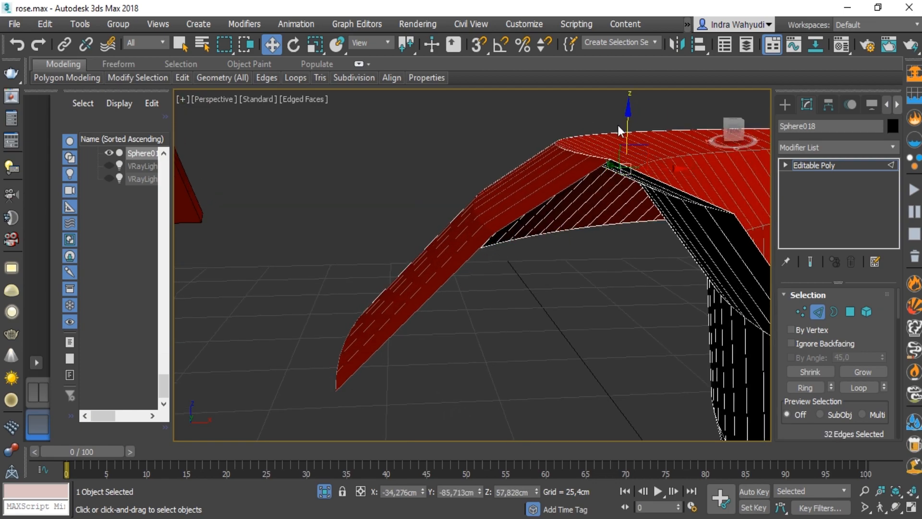
Step: In the Top view, move the lip's outermost edge row to about X -37.9 cm and Y -82.7 cm, and finish edge editing
{"action": "double_click", "coordinate": [337, 384]}
{"action": "scroll", "coordinate": [341, 373], "scroll_direction": "down", "scroll_amount": 6}
{"action": "middle_click_drag", "start_coordinate": [342, 370], "coordinate": [641, 220]}
{"action": "middle_click_drag", "start_coordinate": [637, 255], "coordinate": [619, 241]}
{"action": "scroll", "coordinate": [641, 242], "scroll_direction": "down", "scroll_amount": 4}
{"action": "key", "text": "t"}
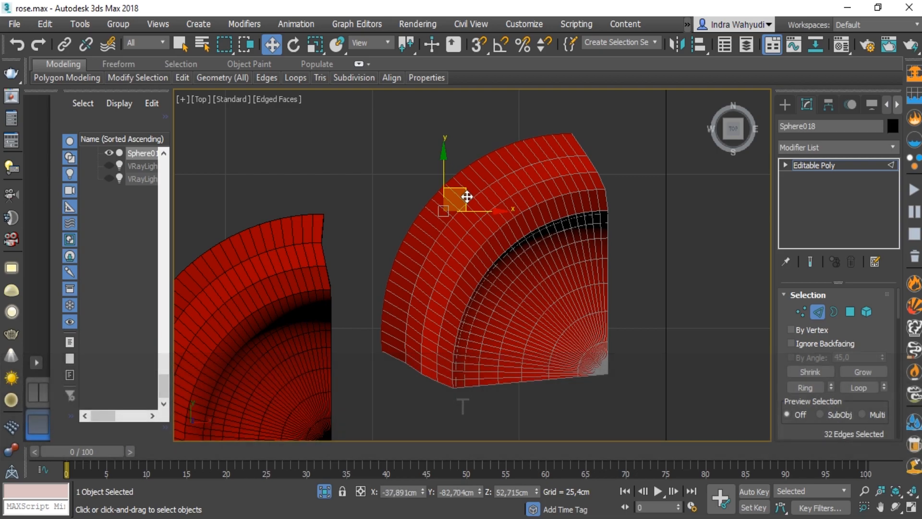
{"action": "key", "text": "p"}
{"action": "key", "text": "z"}
{"action": "middle_click_drag", "start_coordinate": [453, 284], "coordinate": [546, 251], "text": "alt"}
{"action": "left_click", "coordinate": [861, 165]}
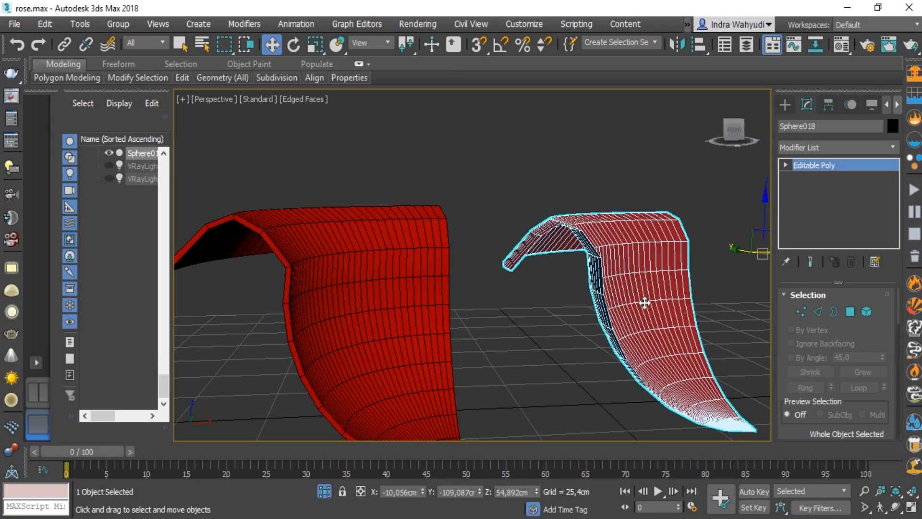
Step: Lower the edge row along the crest of the curled lip to about Z 59.6 cm
{"action": "middle_click_drag", "start_coordinate": [644, 303], "coordinate": [663, 325], "text": "alt"}
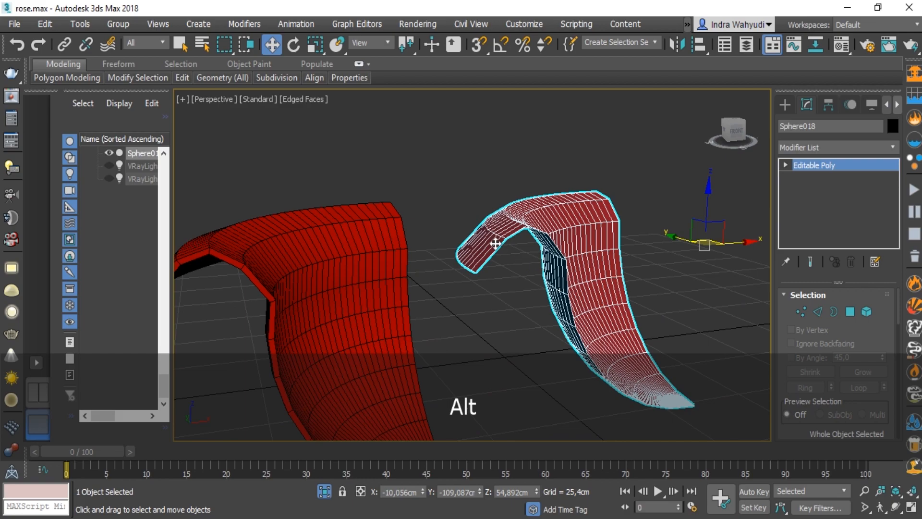
{"action": "scroll", "coordinate": [560, 240], "scroll_direction": "up", "scroll_amount": 6}
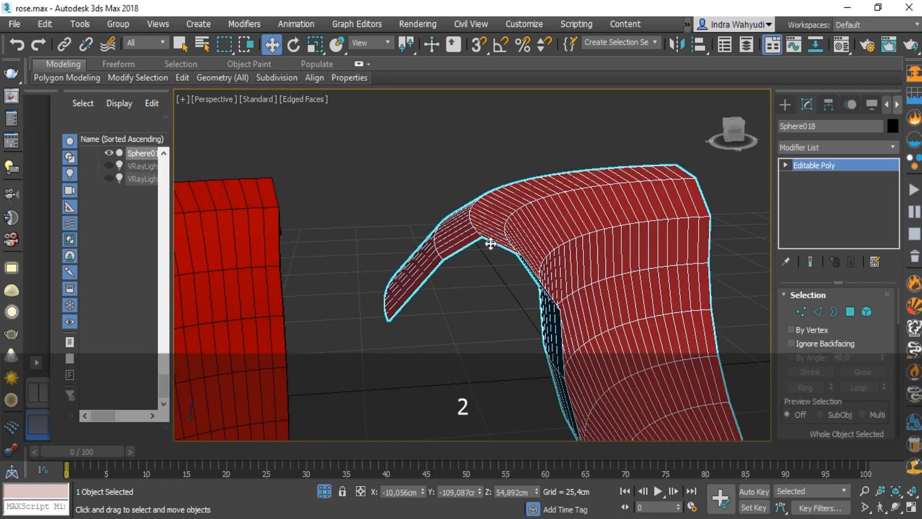
{"action": "key", "text": "2"}
{"action": "scroll", "coordinate": [481, 235], "scroll_direction": "up", "scroll_amount": 4}
{"action": "middle_click_drag", "start_coordinate": [494, 232], "coordinate": [450, 272], "text": "alt"}
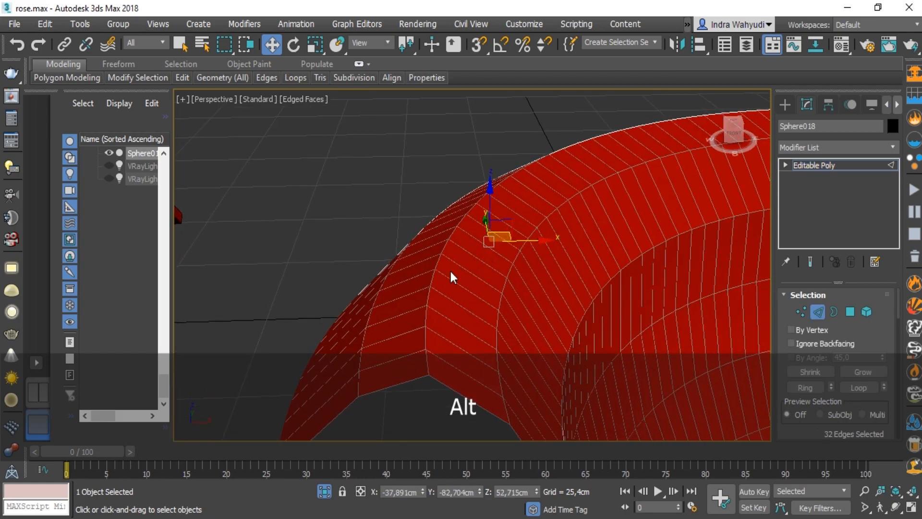
{"action": "double_click", "coordinate": [434, 277]}
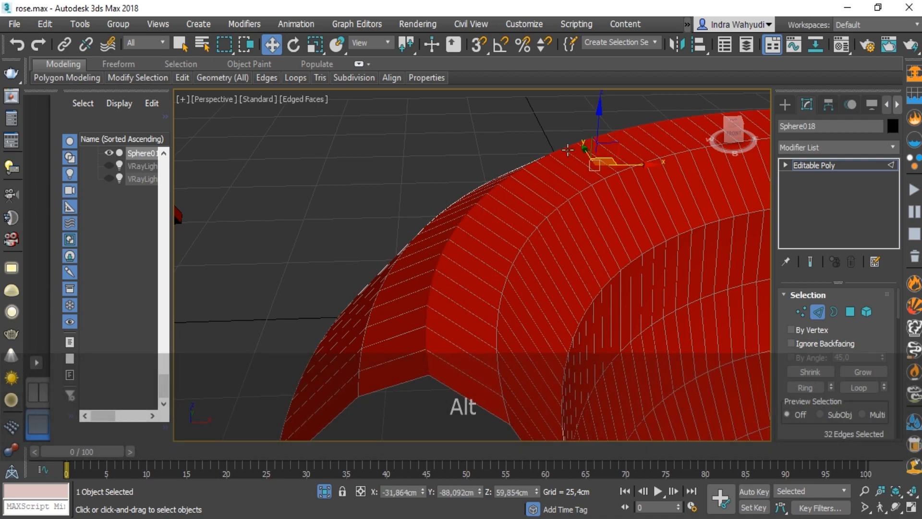
{"action": "left_click_drag", "start_coordinate": [599, 112], "coordinate": [599, 117]}
{"action": "scroll", "coordinate": [432, 271], "scroll_direction": "down", "scroll_amount": 3}
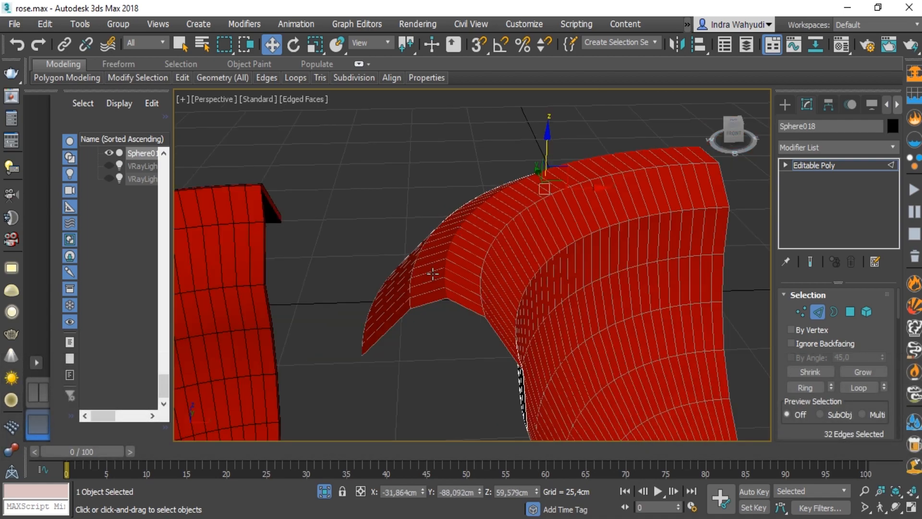
Step: Finish edge editing and add a Shell modifier to the whole new petal
{"action": "middle_click_drag", "start_coordinate": [433, 272], "coordinate": [758, 219]}
{"action": "scroll", "coordinate": [552, 262], "scroll_direction": "down", "scroll_amount": 3}
{"action": "middle_click_drag", "start_coordinate": [658, 251], "coordinate": [526, 251]}
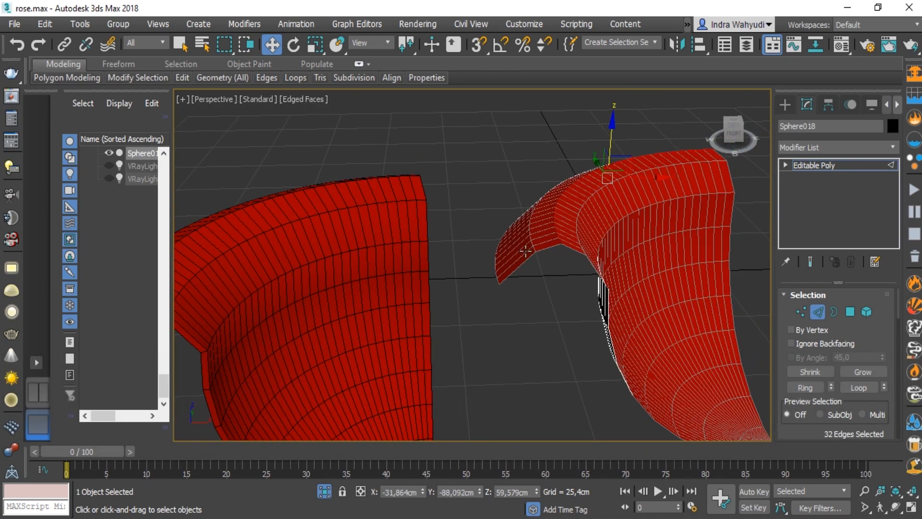
{"action": "left_click", "coordinate": [848, 165]}
{"action": "left_click", "coordinate": [846, 147]}
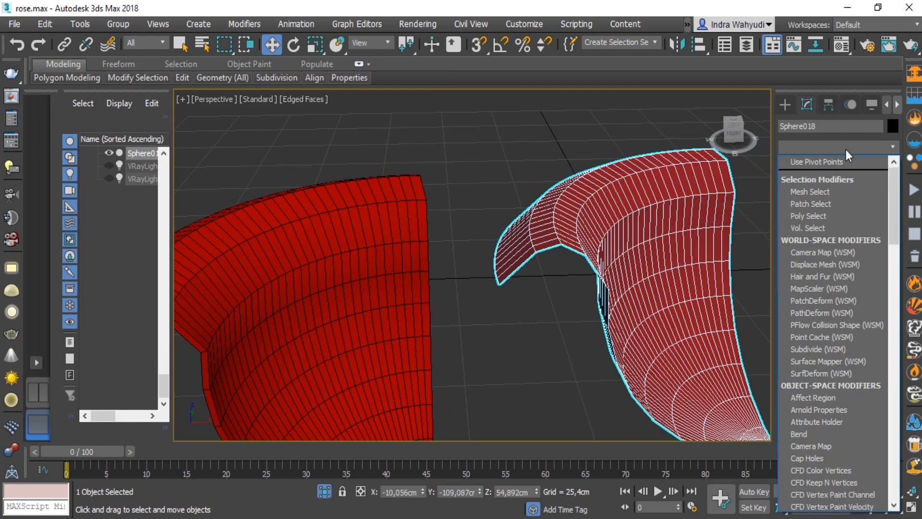
{"action": "key", "text": "s"}
{"action": "key", "text": "h"}
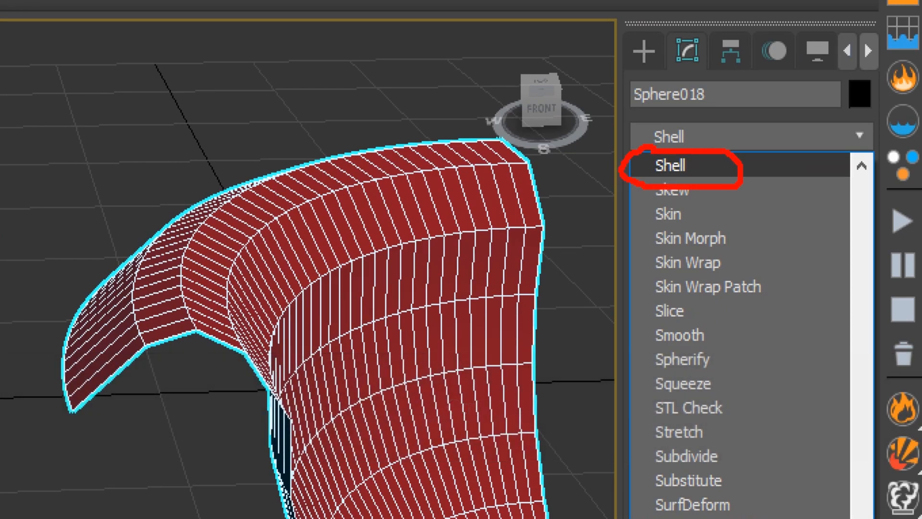
{"action": "key", "text": "Escape"}
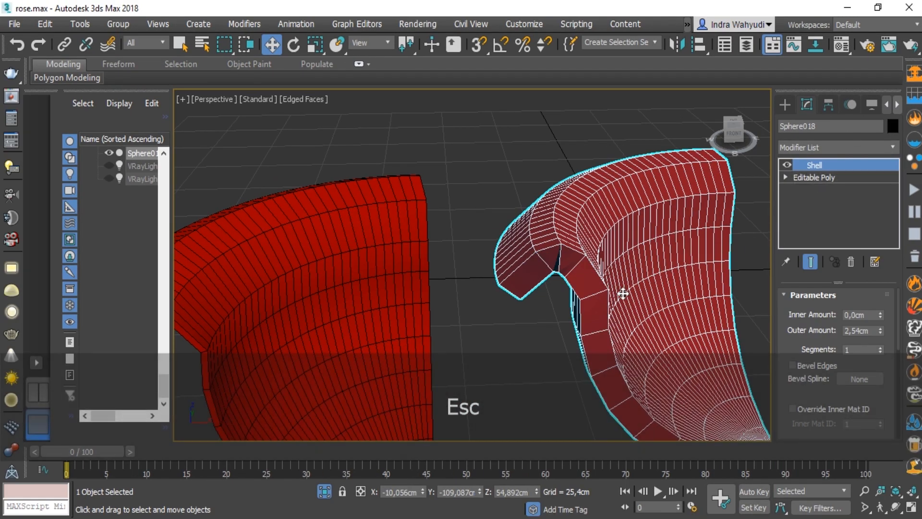
Step: Set the Shell's outer amount to 1 cm and compare the thickness with the finished petal
{"action": "middle_click_drag", "start_coordinate": [659, 305], "coordinate": [715, 264]}
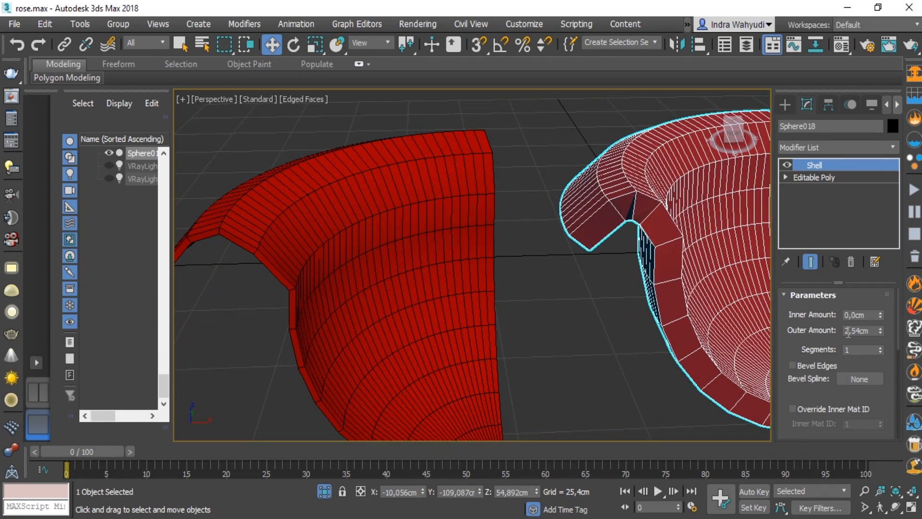
{"action": "type", "text": "1"}
{"action": "key", "text": "Return"}
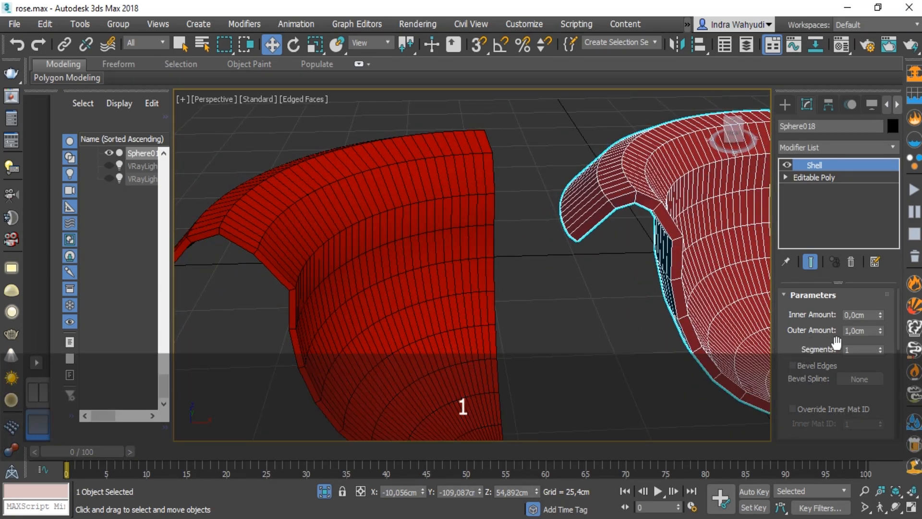
{"action": "scroll", "coordinate": [612, 290], "scroll_direction": "down", "scroll_amount": 5}
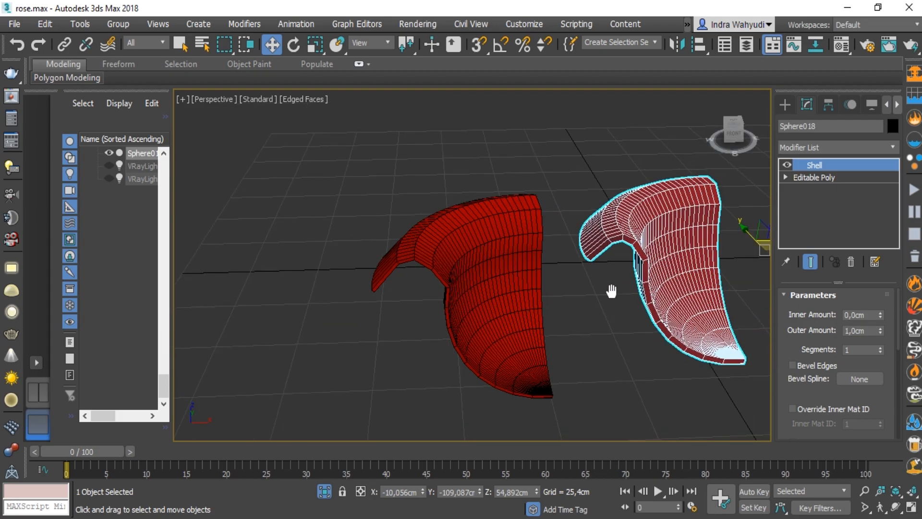
{"action": "middle_click_drag", "start_coordinate": [612, 291], "coordinate": [508, 206], "text": "alt"}
{"action": "scroll", "coordinate": [509, 206], "scroll_direction": "up", "scroll_amount": 3}
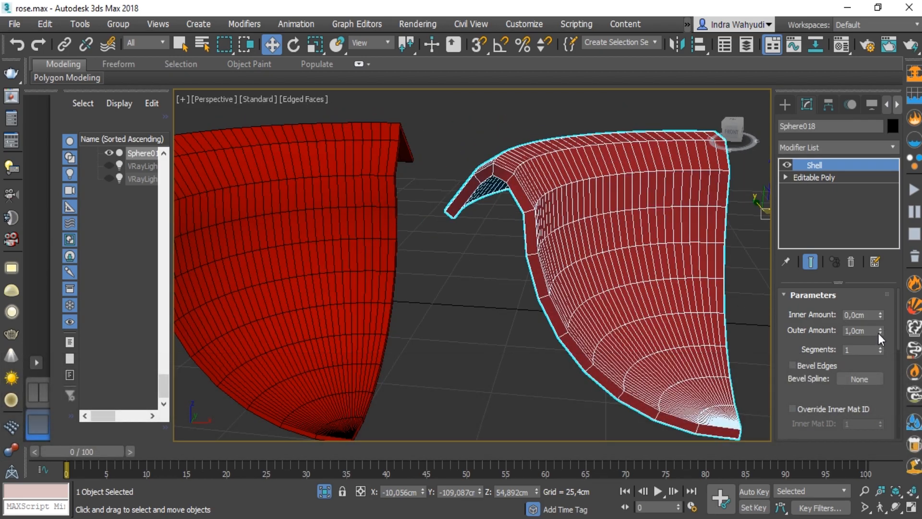
Step: Reduce the Shell's outer amount to 0.5 cm and look through its remaining parameters
{"action": "left_click_drag", "start_coordinate": [880, 332], "coordinate": [884, 346]}
{"action": "middle_click_drag", "start_coordinate": [522, 344], "coordinate": [582, 347]}
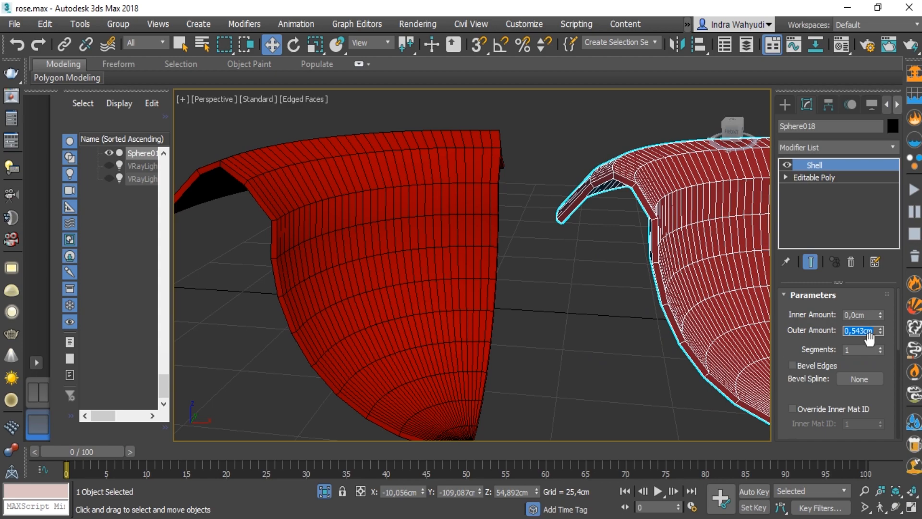
{"action": "type", "text": "0,5"}
{"action": "key", "text": "Return"}
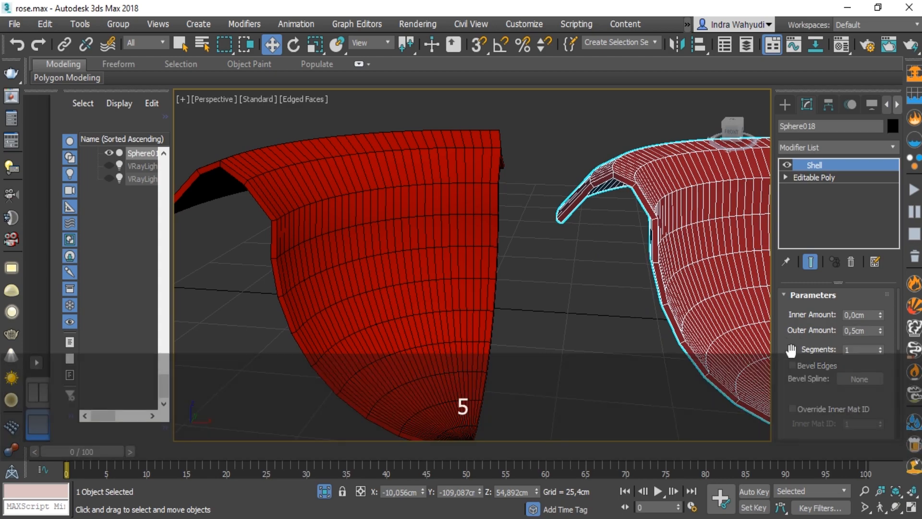
{"action": "left_click_drag", "start_coordinate": [791, 349], "coordinate": [791, 249]}
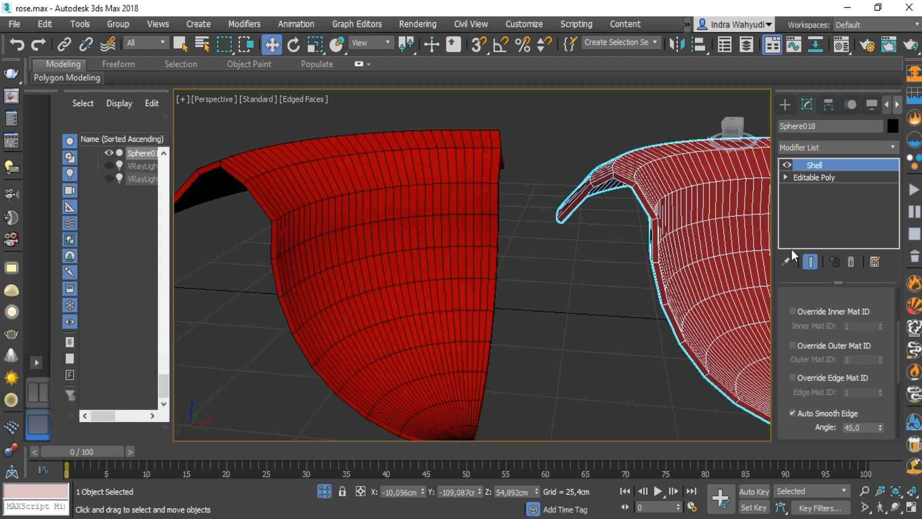
{"action": "scroll", "coordinate": [785, 297], "scroll_direction": "up", "scroll_amount": 3}
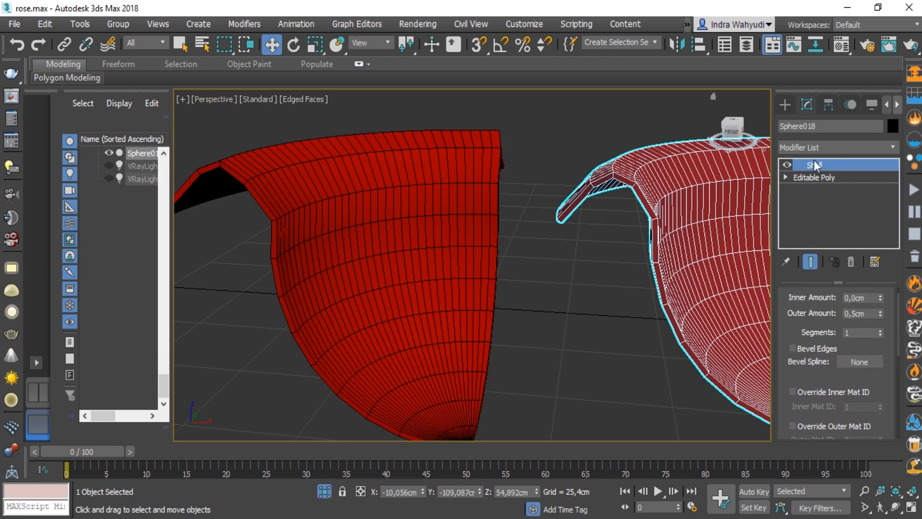
Step: Collapse the new petal's entire modifier stack, holding the scene first
{"action": "middle_click_drag", "start_coordinate": [702, 217], "coordinate": [661, 214]}
{"action": "right_click", "coordinate": [836, 214]}
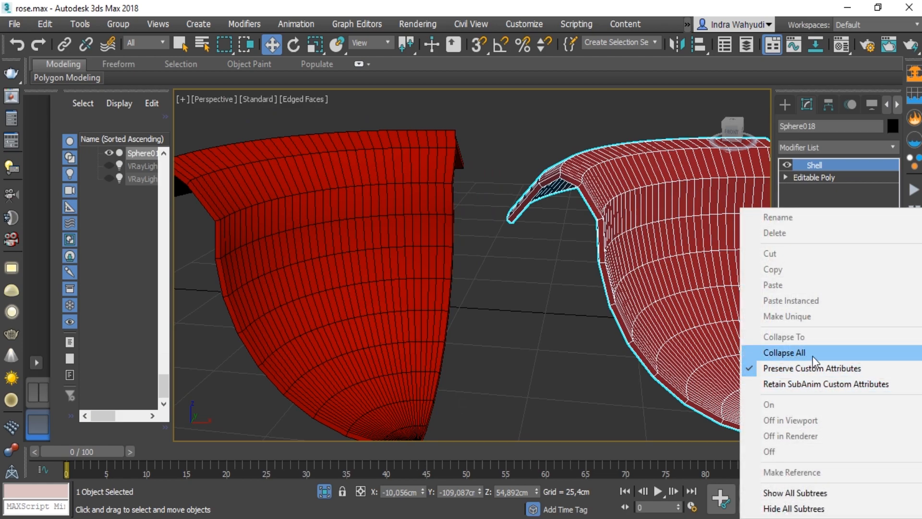
{"action": "left_click", "coordinate": [813, 356]}
{"action": "left_click", "coordinate": [483, 309]}
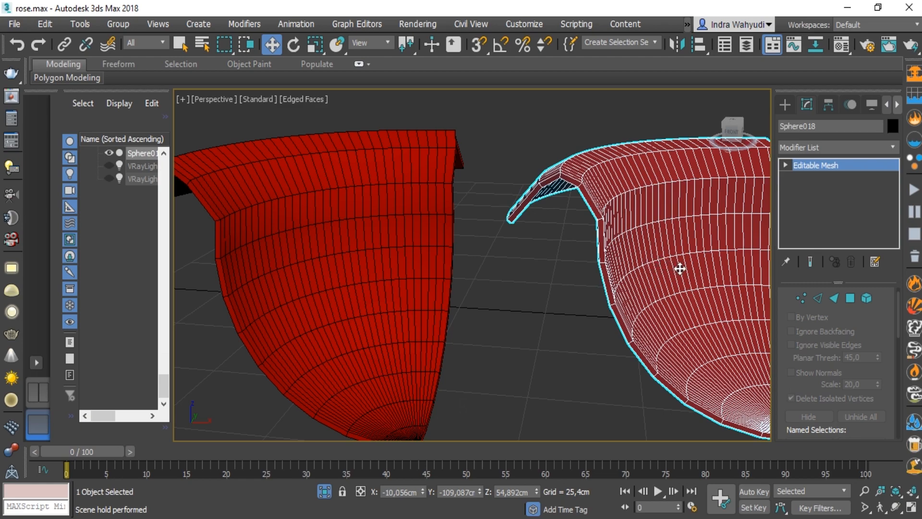
Step: Convert the collapsed petal mesh to an Editable Poly
{"action": "right_click", "coordinate": [845, 201]}
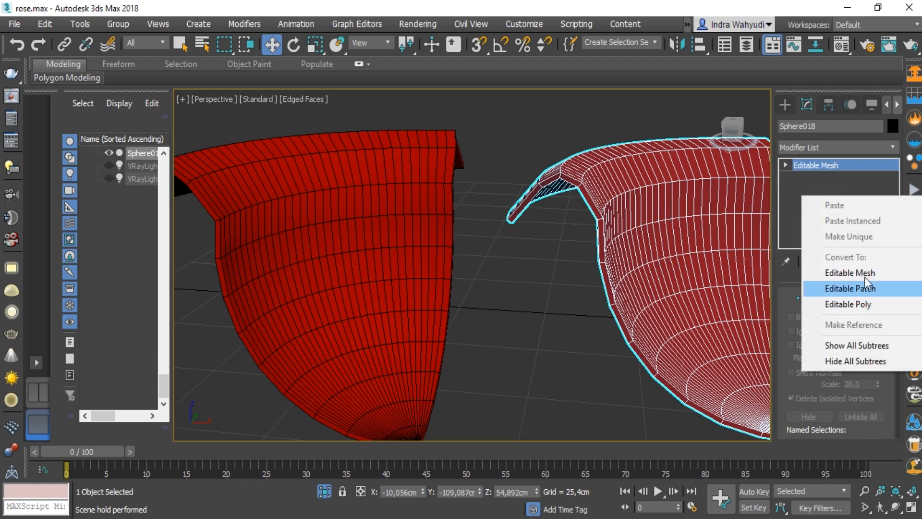
{"action": "right_click", "coordinate": [658, 217]}
{"action": "mouse_move", "coordinate": [720, 374]}
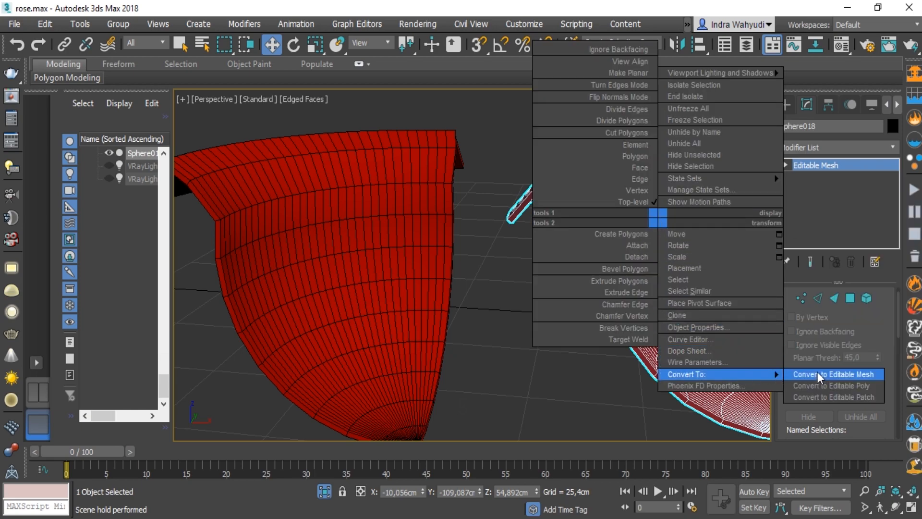
{"action": "left_click", "coordinate": [855, 386]}
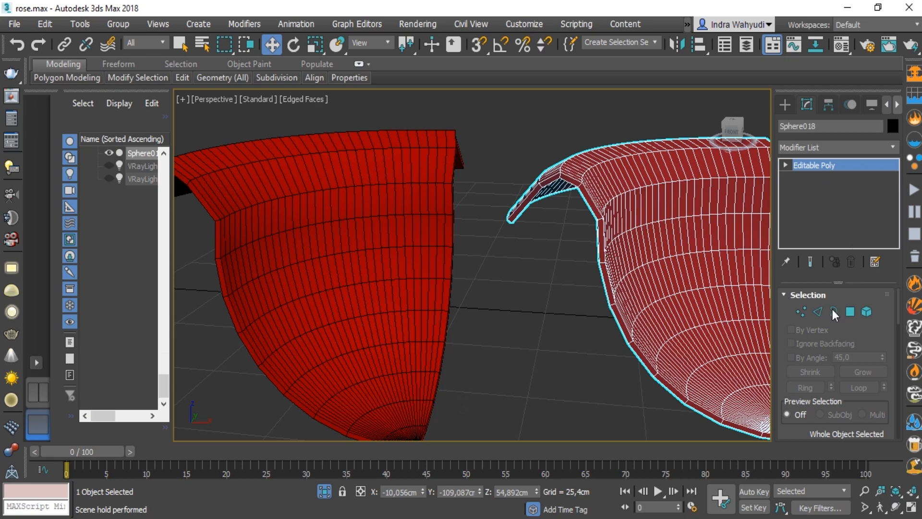
Step: Smooth the new petal with NURMS subdivision at 2 iterations and deselect it
{"action": "scroll", "coordinate": [481, 281], "scroll_direction": "down", "scroll_amount": 4}
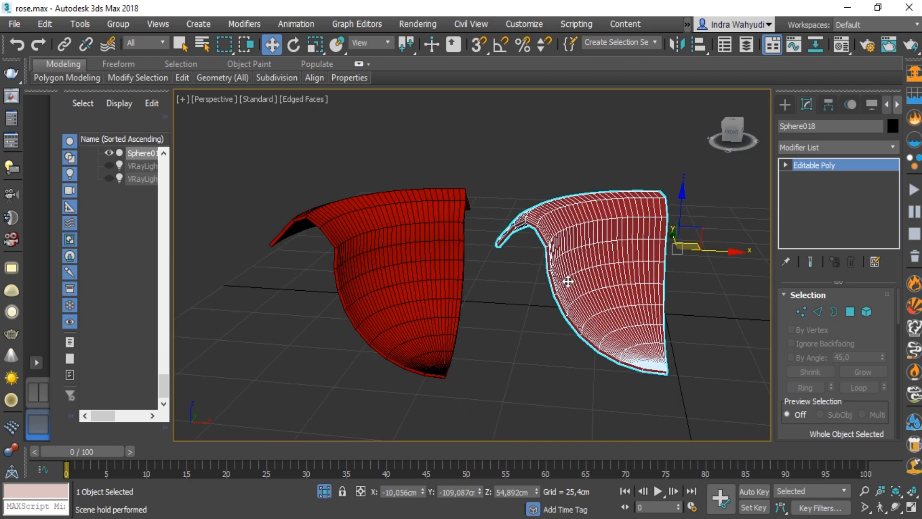
{"action": "middle_click_drag", "start_coordinate": [627, 290], "coordinate": [746, 311], "text": "alt"}
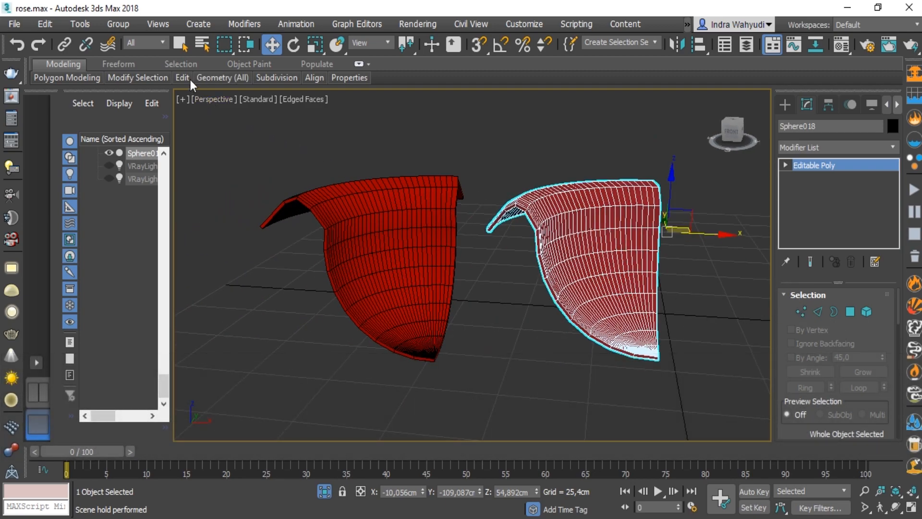
{"action": "mouse_move", "coordinate": [190, 80]}
{"action": "left_click", "coordinate": [229, 157]}
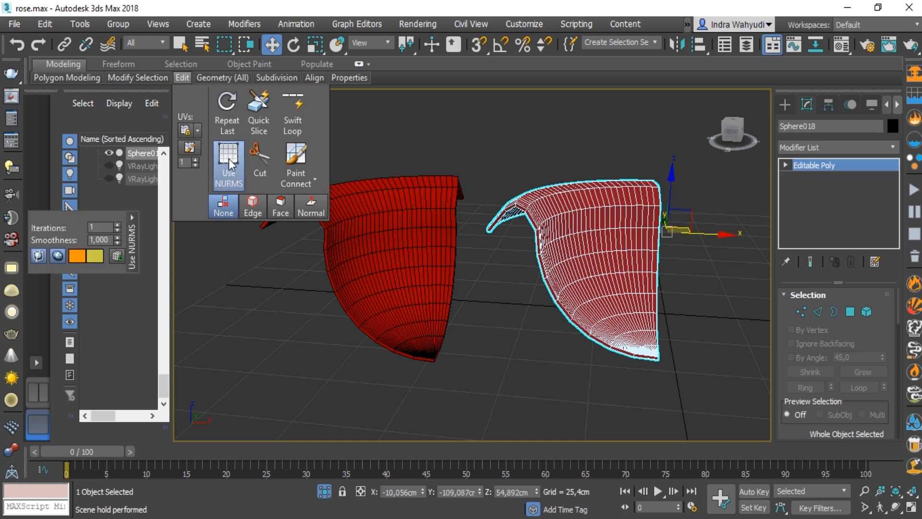
{"action": "left_click", "coordinate": [117, 224]}
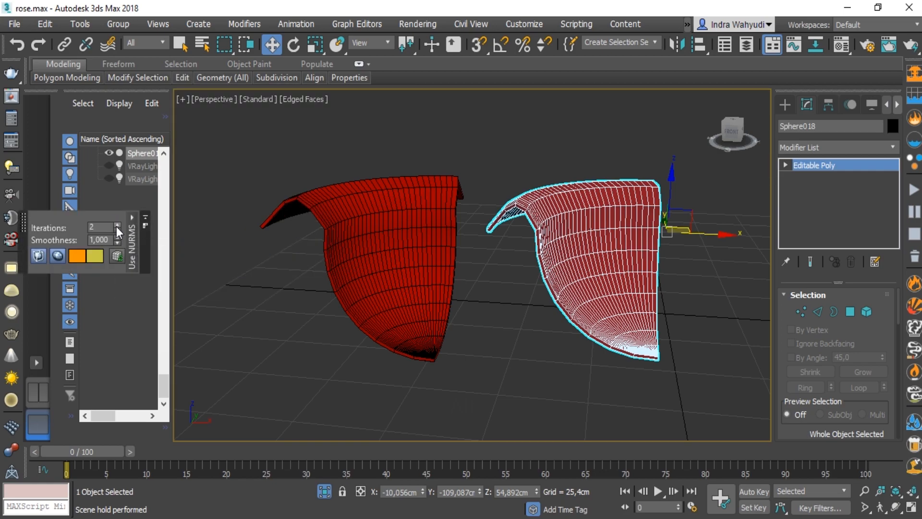
{"action": "left_click", "coordinate": [519, 278]}
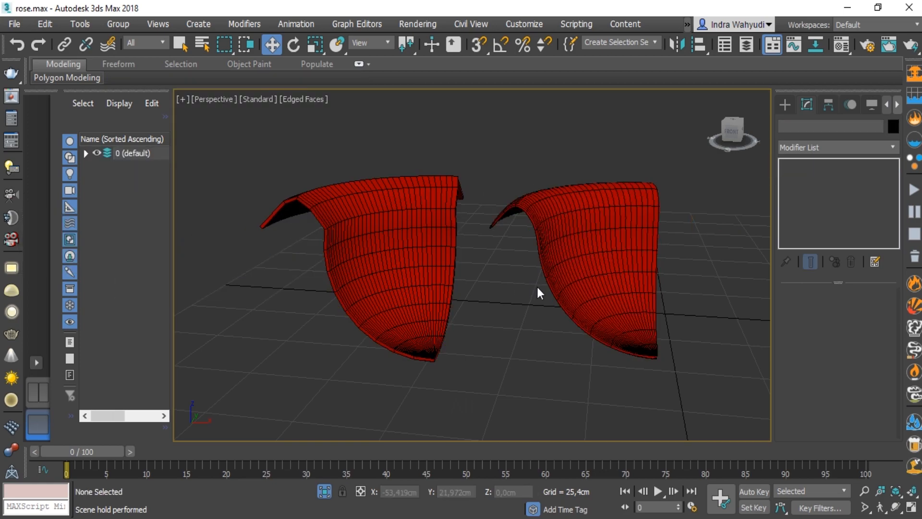
Step: Smooth the older petal with NURMS subdivision at its Editable Poly level, below the FFD and Noise modifiers, and deselect it
{"action": "scroll", "coordinate": [568, 272], "scroll_direction": "up", "scroll_amount": 4}
{"action": "left_click", "coordinate": [321, 239]}
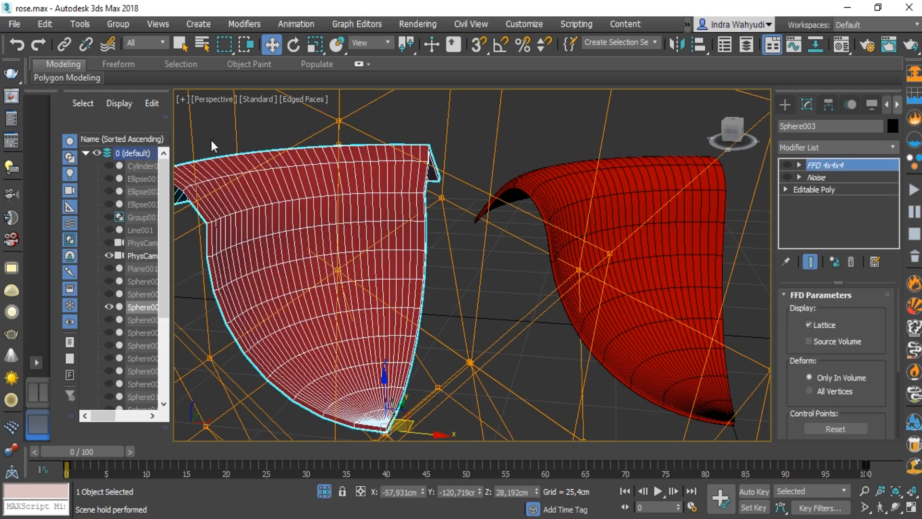
{"action": "left_click", "coordinate": [814, 189]}
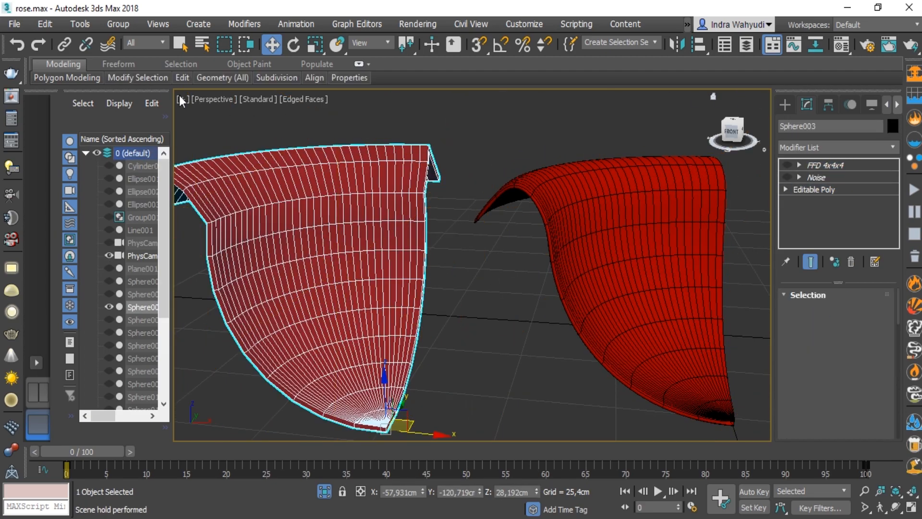
{"action": "left_click", "coordinate": [183, 69]}
{"action": "left_click", "coordinate": [87, 64]}
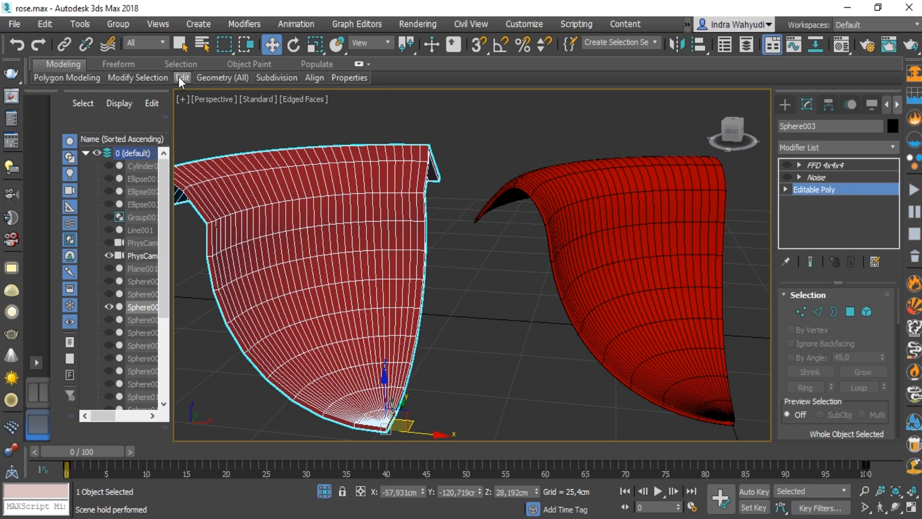
{"action": "mouse_move", "coordinate": [182, 79]}
{"action": "left_click", "coordinate": [458, 220]}
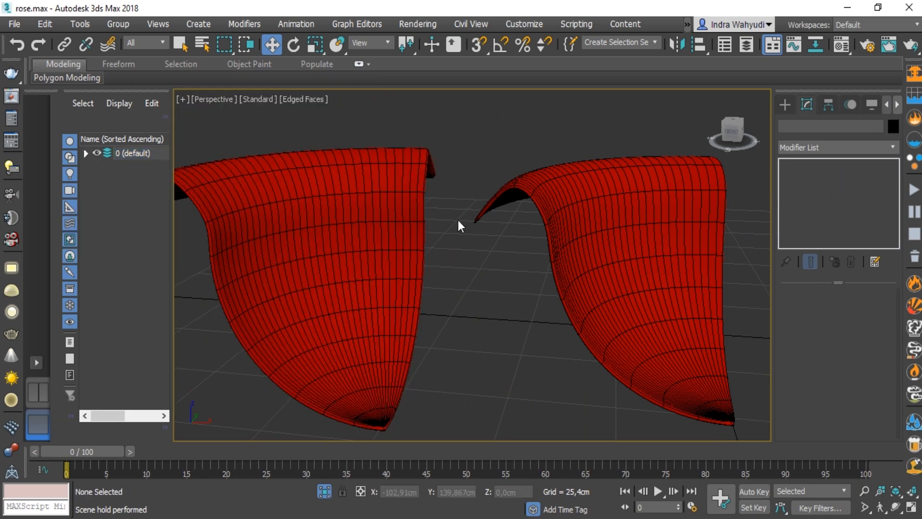
Step: Compare the two smoothed petals from several angles and select the newer petal
{"action": "scroll", "coordinate": [457, 229], "scroll_direction": "down", "scroll_amount": 3}
{"action": "scroll", "coordinate": [463, 237], "scroll_direction": "up", "scroll_amount": 3}
{"action": "middle_click_drag", "start_coordinate": [550, 257], "coordinate": [469, 183], "text": "alt"}
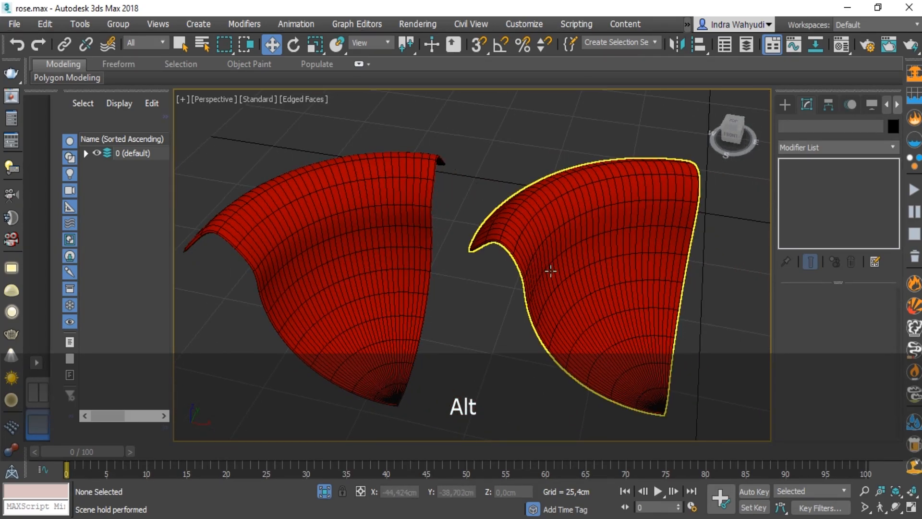
{"action": "middle_click_drag", "start_coordinate": [549, 269], "coordinate": [575, 221], "text": "alt"}
{"action": "left_click", "coordinate": [554, 249]}
{"action": "scroll", "coordinate": [555, 249], "scroll_direction": "down", "scroll_amount": 3}
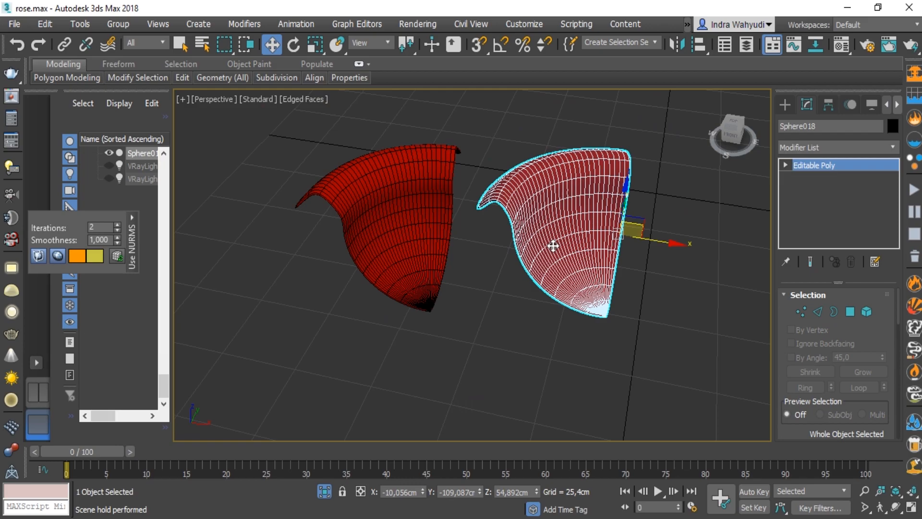
{"action": "middle_click_drag", "start_coordinate": [515, 252], "coordinate": [557, 276], "text": "alt"}
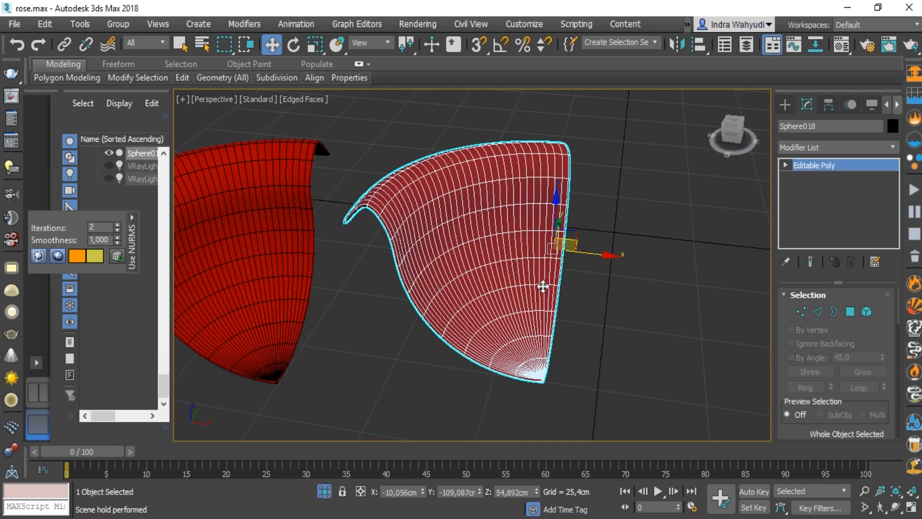
{"action": "middle_click_drag", "start_coordinate": [523, 284], "coordinate": [512, 276]}
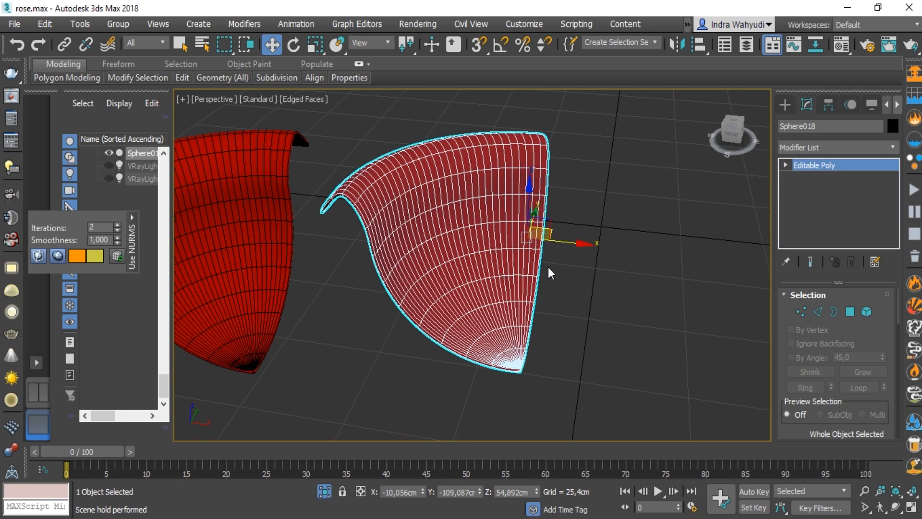
Step: Enable pivot-only editing for the newer petal and lower its pivot along Z to about 27.76 cm, level with the petal's base
{"action": "key", "text": "e"}
{"action": "middle_click_drag", "start_coordinate": [582, 276], "coordinate": [629, 208]}
{"action": "key", "text": "w"}
{"action": "key", "text": "z"}
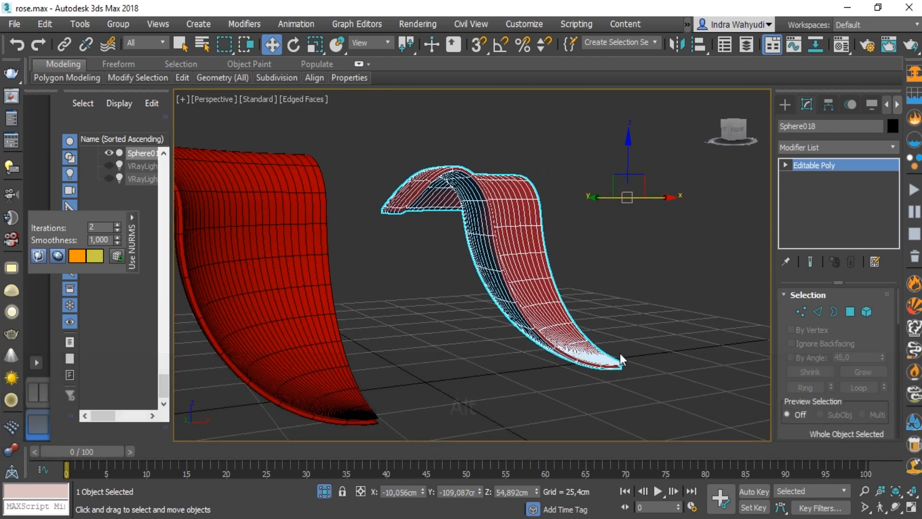
{"action": "left_click", "coordinate": [828, 105]}
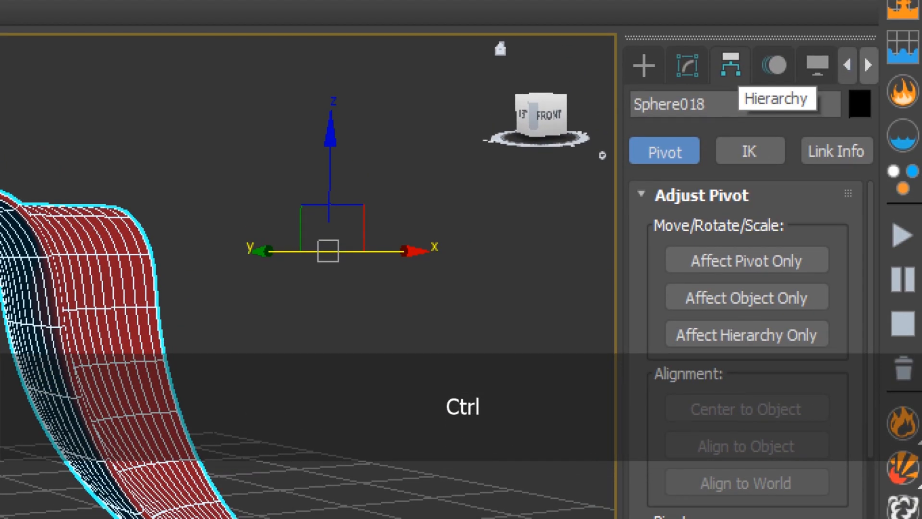
{"action": "mouse_move", "coordinate": [703, 37]}
{"action": "left_mouse_down"}
{"action": "mouse_move", "coordinate": [704, 96]}
{"action": "mouse_move", "coordinate": [816, 116]}
{"action": "left_mouse_up"}
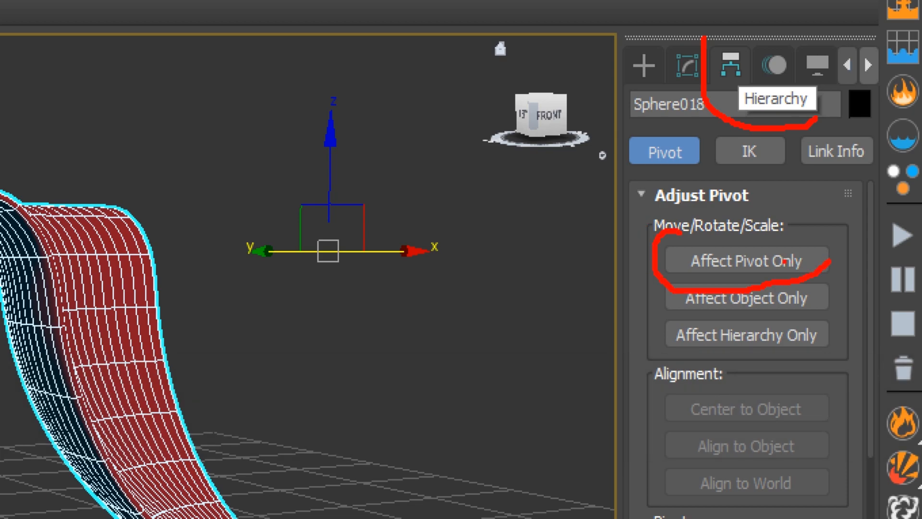
{"action": "key", "text": "Escape"}
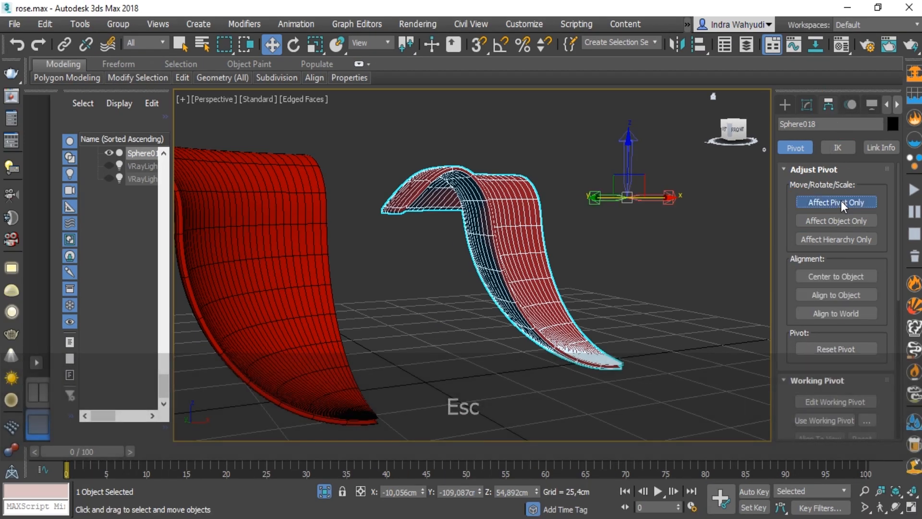
{"action": "left_click", "coordinate": [840, 201]}
{"action": "left_click_drag", "start_coordinate": [630, 147], "coordinate": [614, 327]}
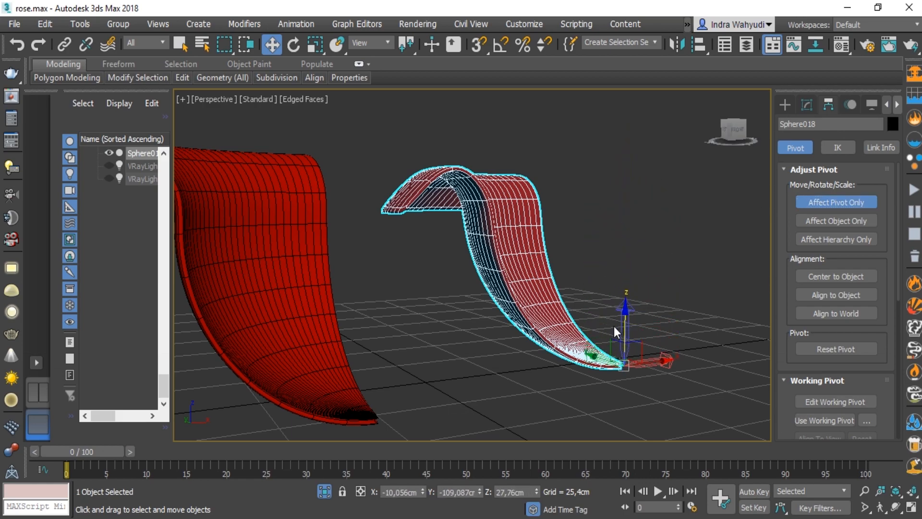
Step: Fine-tune the pivot near the petal's base tip in the Top view, to about X -11.4 cm, Y -107.7 cm, and finish pivot editing
{"action": "key", "text": "t"}
{"action": "scroll", "coordinate": [585, 346], "scroll_direction": "up", "scroll_amount": 5}
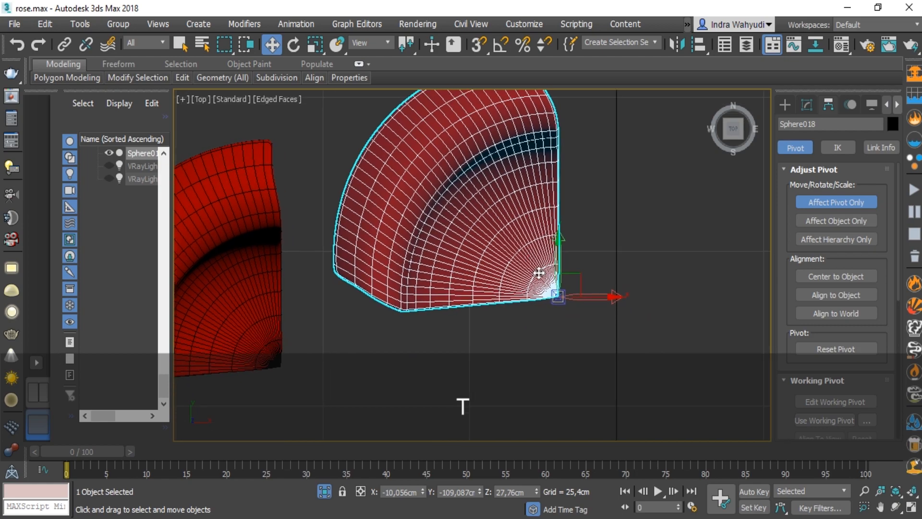
{"action": "left_click_drag", "start_coordinate": [584, 285], "coordinate": [576, 277]}
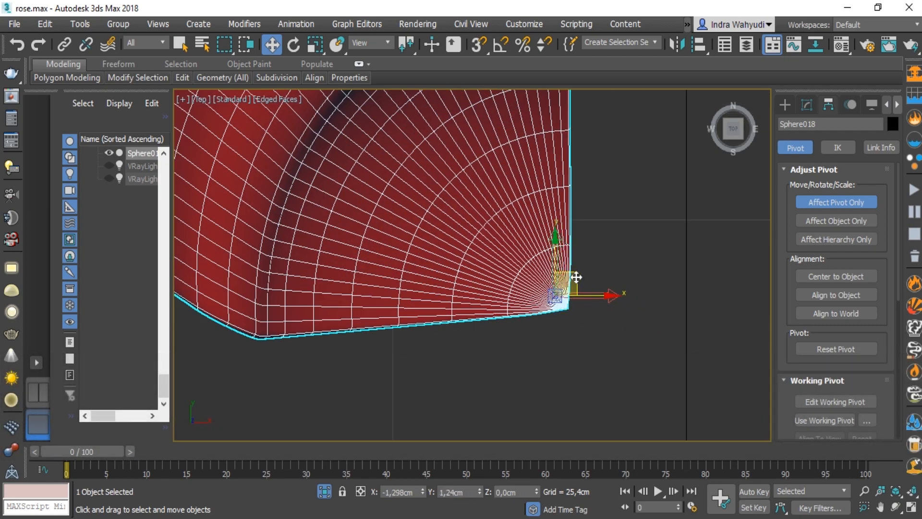
{"action": "key", "text": "p"}
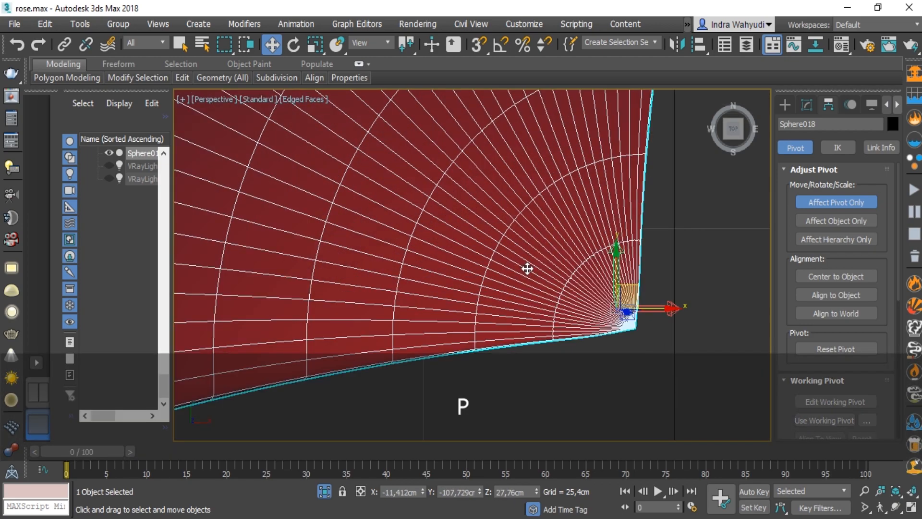
{"action": "scroll", "coordinate": [544, 277], "scroll_direction": "down", "scroll_amount": 5}
{"action": "middle_click_drag", "start_coordinate": [545, 273], "coordinate": [525, 258], "text": "alt"}
{"action": "scroll", "coordinate": [525, 257], "scroll_direction": "down", "scroll_amount": 3}
{"action": "middle_click_drag", "start_coordinate": [539, 290], "coordinate": [536, 292], "text": "alt"}
{"action": "left_click", "coordinate": [814, 202]}
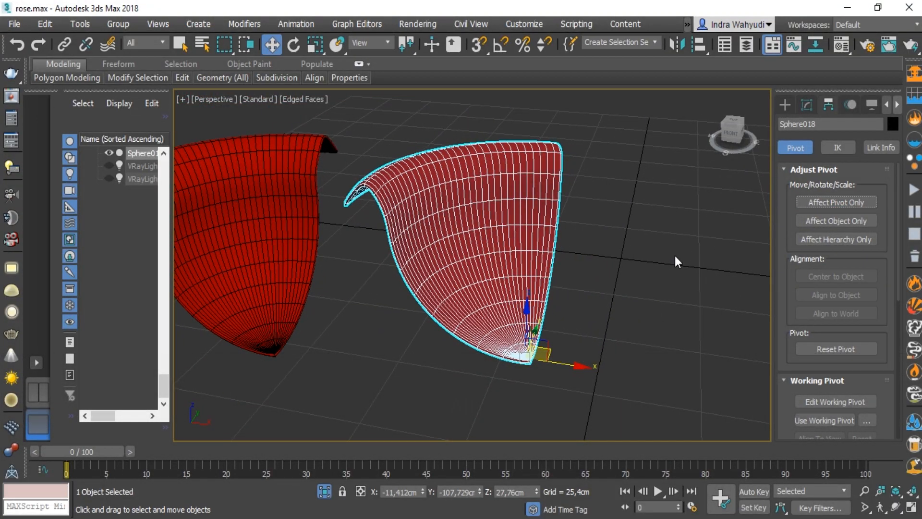
Step: Clone the petal as one instance rotated about -62.7 degrees around Z at its base pivot
{"action": "key", "text": "e"}
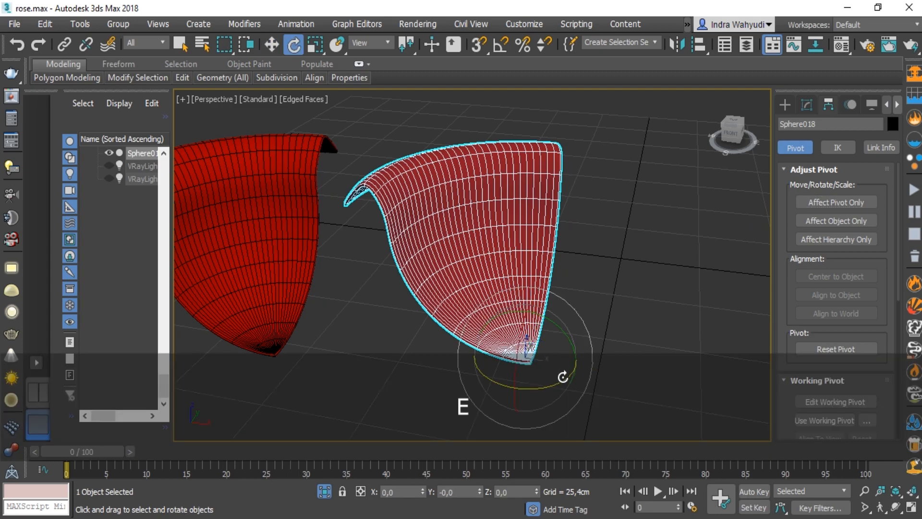
{"action": "left_click_drag", "start_coordinate": [564, 379], "coordinate": [492, 424], "text": "shift"}
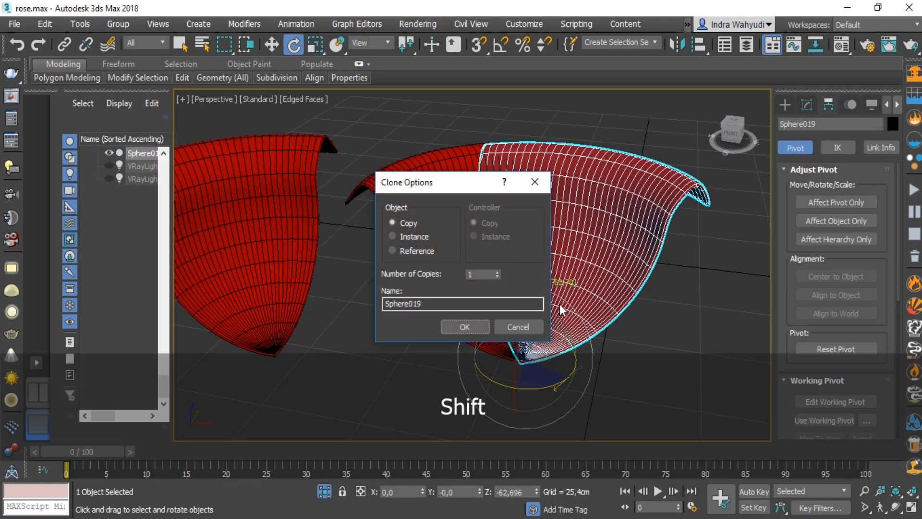
{"action": "left_click", "coordinate": [396, 237]}
{"action": "left_click", "coordinate": [465, 327]}
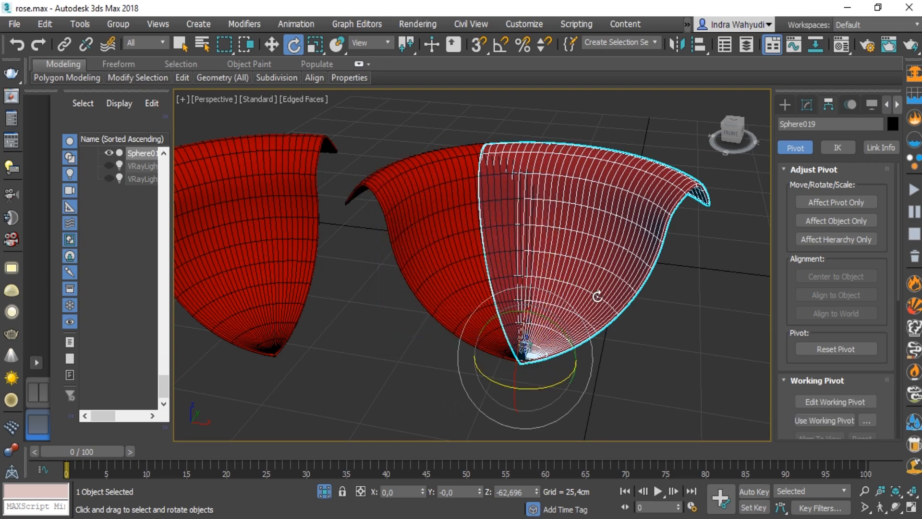
{"action": "mouse_move", "coordinate": [597, 297]}
{"action": "middle_mouse_down", "text": "alt"}
{"action": "mouse_move", "coordinate": [457, 301]}
{"action": "mouse_move", "coordinate": [630, 288]}
{"action": "mouse_move", "coordinate": [590, 292]}
{"action": "middle_mouse_up", "text": "alt"}
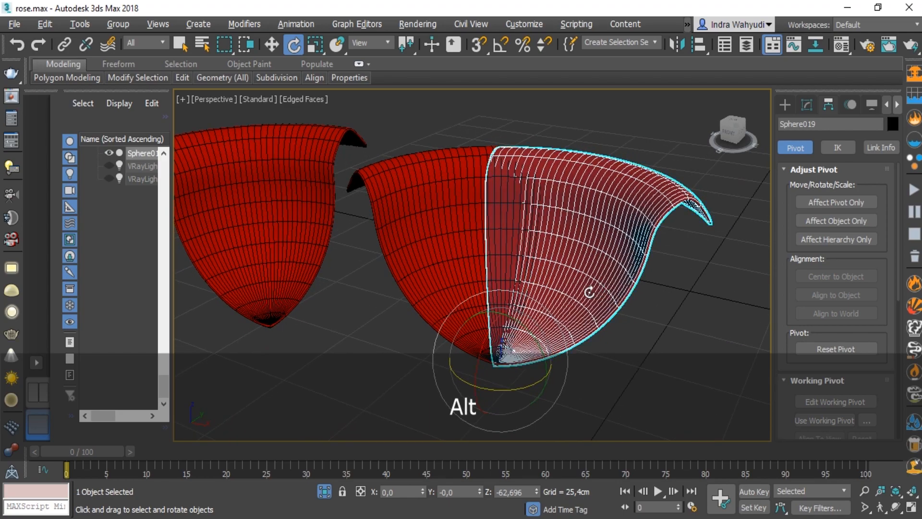
Step: Raise the cloned petal slightly and nudge it along X to offset it from the original
{"action": "key", "text": "w"}
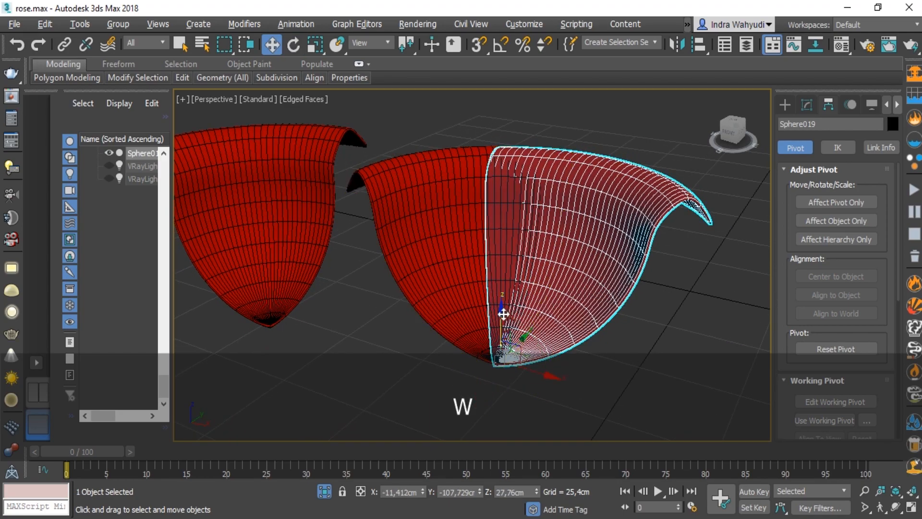
{"action": "left_click_drag", "start_coordinate": [502, 313], "coordinate": [502, 304]}
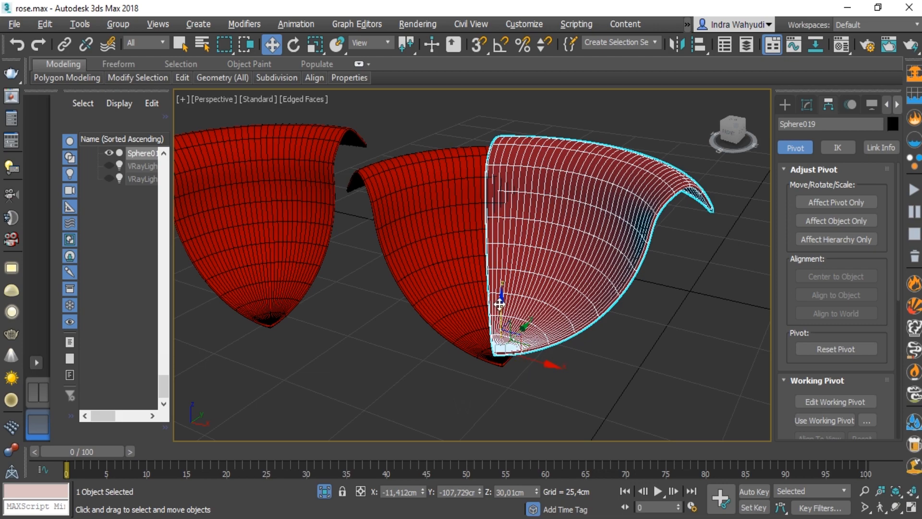
{"action": "left_click_drag", "start_coordinate": [502, 305], "coordinate": [503, 310]}
{"action": "left_click_drag", "start_coordinate": [545, 370], "coordinate": [553, 370]}
Step: Clone the original petal as two instances, rotated about -134.4 degrees apart around Z
{"action": "left_click", "coordinate": [463, 274]}
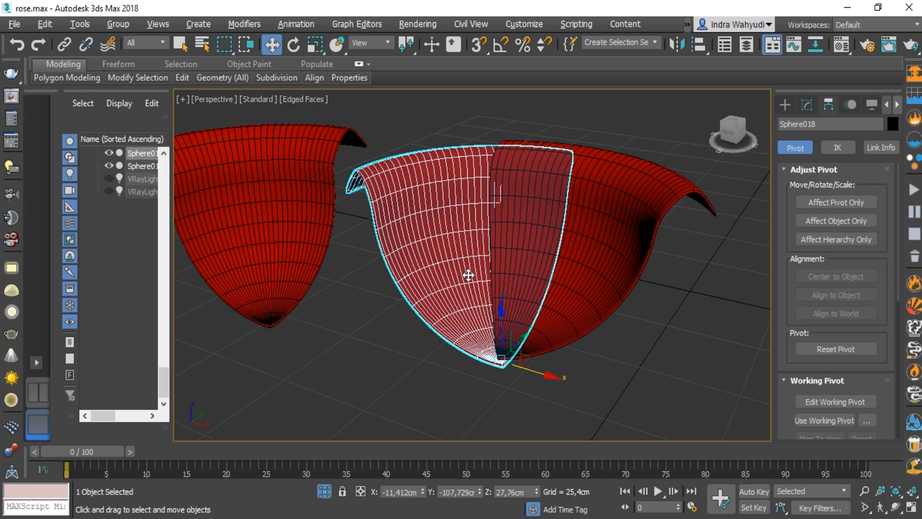
{"action": "key", "text": "e"}
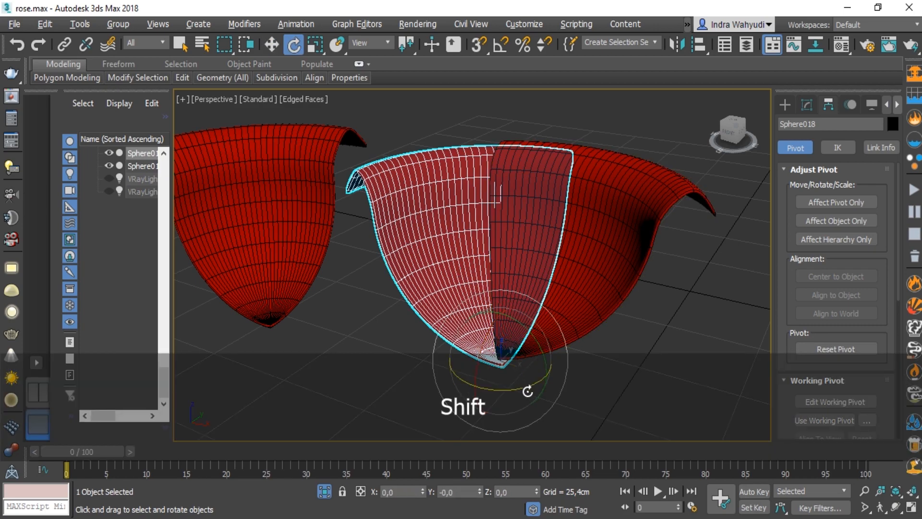
{"action": "left_click_drag", "start_coordinate": [529, 384], "coordinate": [343, 414], "text": "shift"}
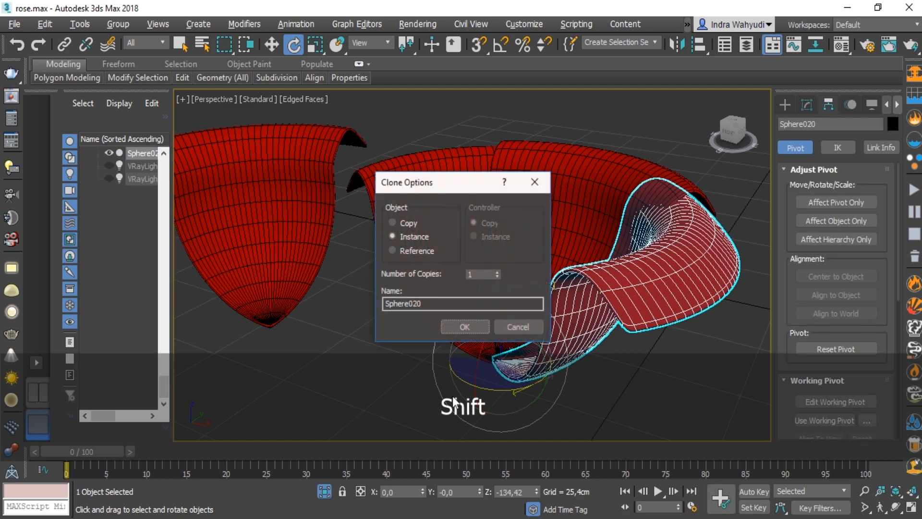
{"action": "left_click", "coordinate": [464, 327]}
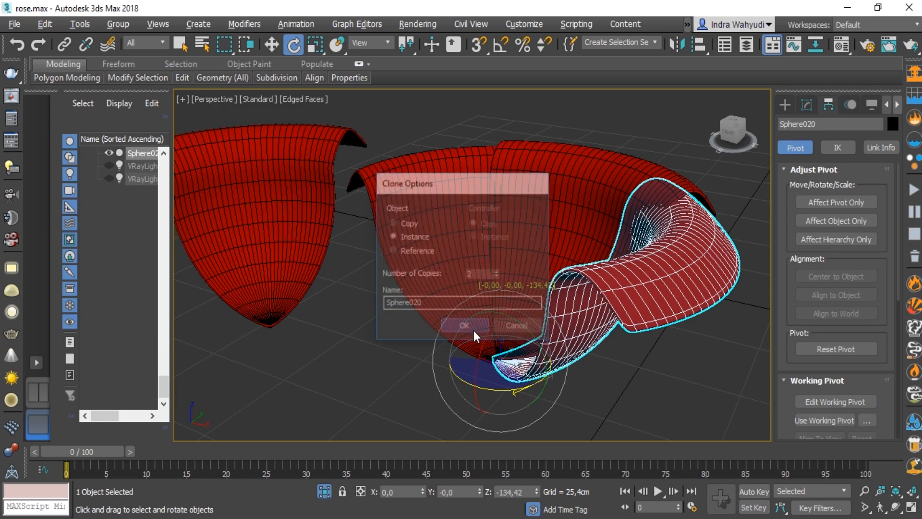
Step: Clone the raised petal as one instance, rotated around Z to about 152.7 degrees, to cover the front of the flower
{"action": "left_click", "coordinate": [585, 245]}
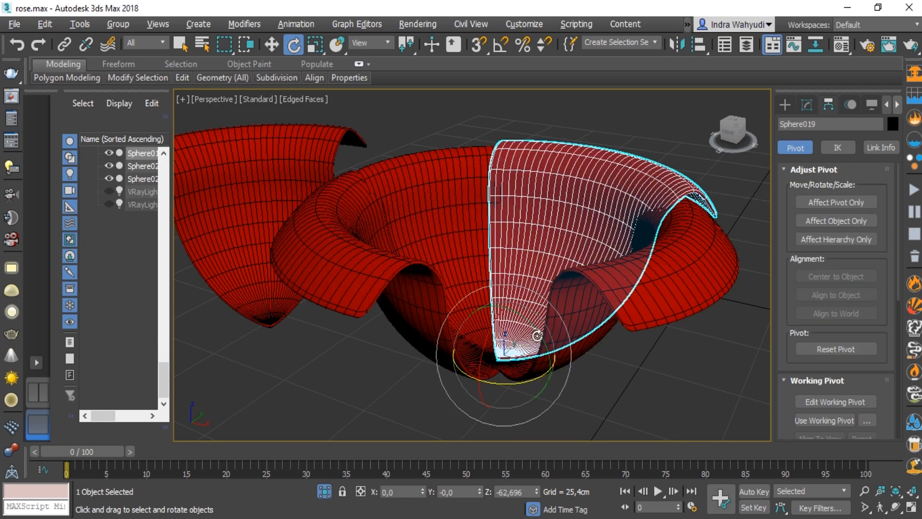
{"action": "mouse_move", "coordinate": [530, 378]}
{"action": "left_mouse_down", "text": "shift"}
{"action": "mouse_move", "coordinate": [422, 406]}
{"action": "mouse_move", "coordinate": [343, 410]}
{"action": "mouse_move", "coordinate": [351, 412]}
{"action": "left_mouse_up", "text": "shift"}
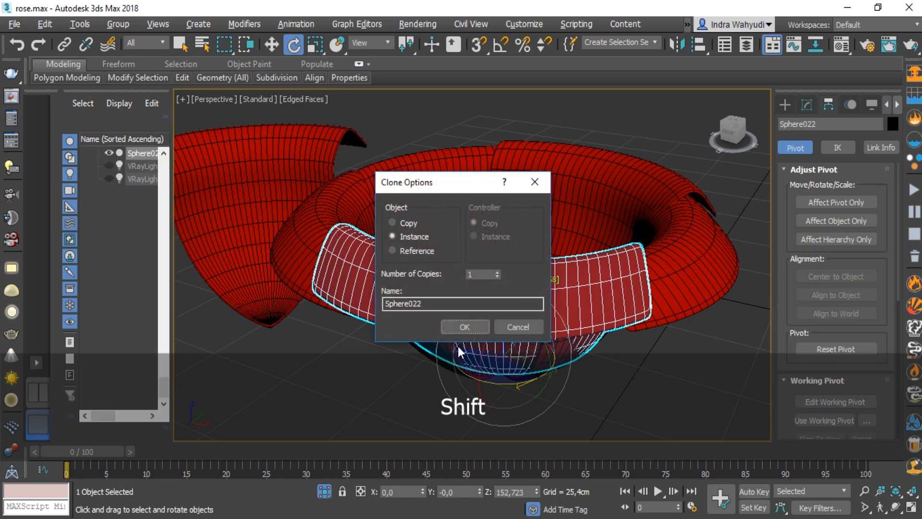
{"action": "left_click", "coordinate": [465, 327]}
{"action": "middle_click_drag", "start_coordinate": [601, 282], "coordinate": [490, 292], "text": "alt"}
{"action": "scroll", "coordinate": [490, 274], "scroll_direction": "up", "scroll_amount": 2}
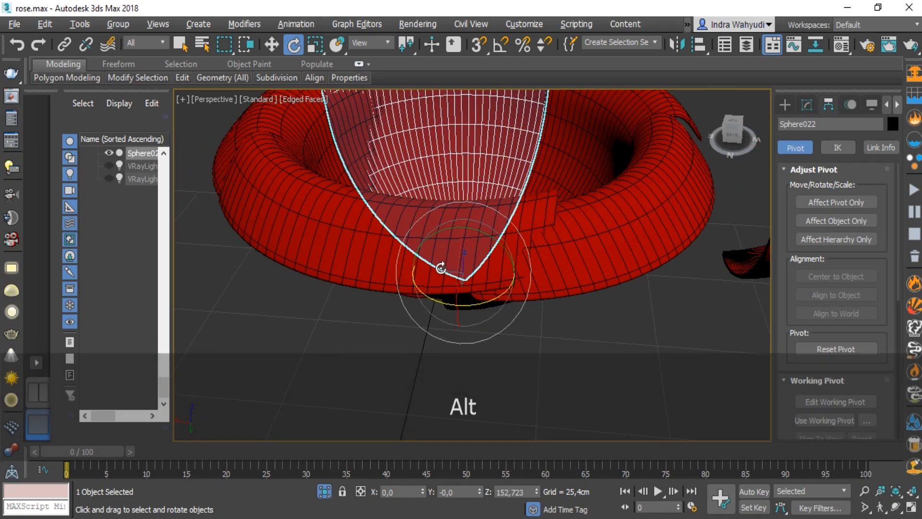
Step: Select the vertices at the raised petal's overlapping lip corner with soft selection enabled and a falloff of about 8.636 cm
{"action": "left_click", "coordinate": [350, 247]}
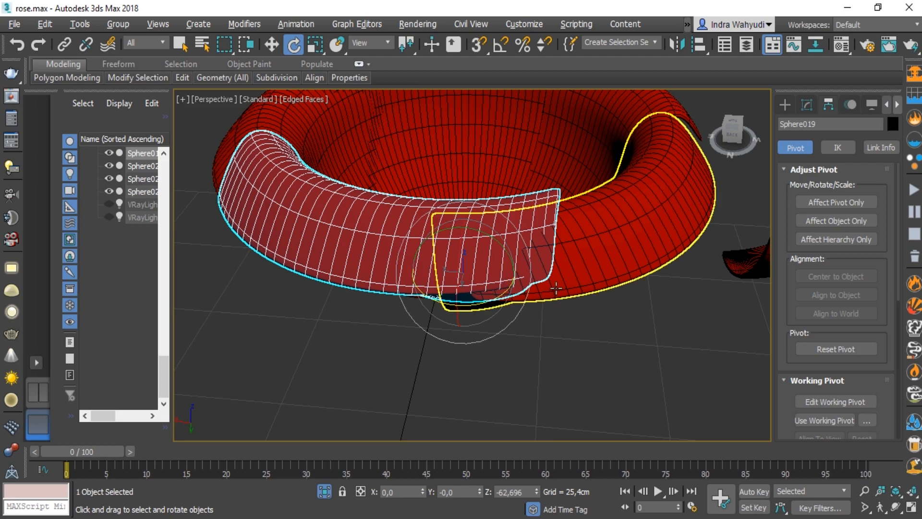
{"action": "key", "text": "1"}
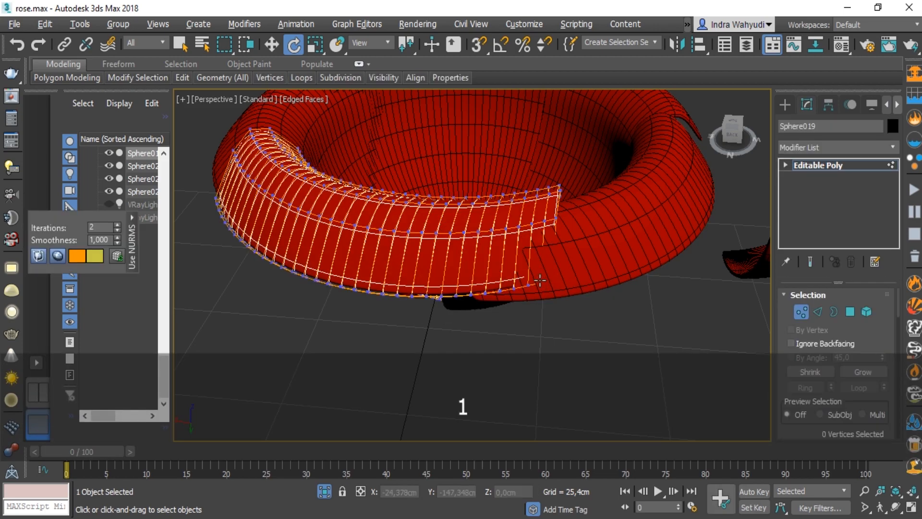
{"action": "scroll", "coordinate": [785, 424], "scroll_direction": "down", "scroll_amount": 5}
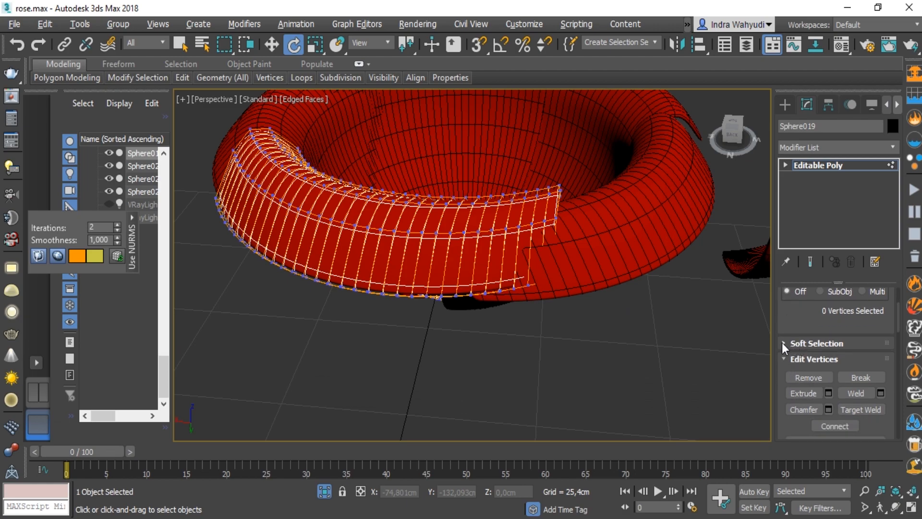
{"action": "left_click", "coordinate": [784, 343]}
{"action": "left_click_drag", "start_coordinate": [786, 362], "coordinate": [783, 395]}
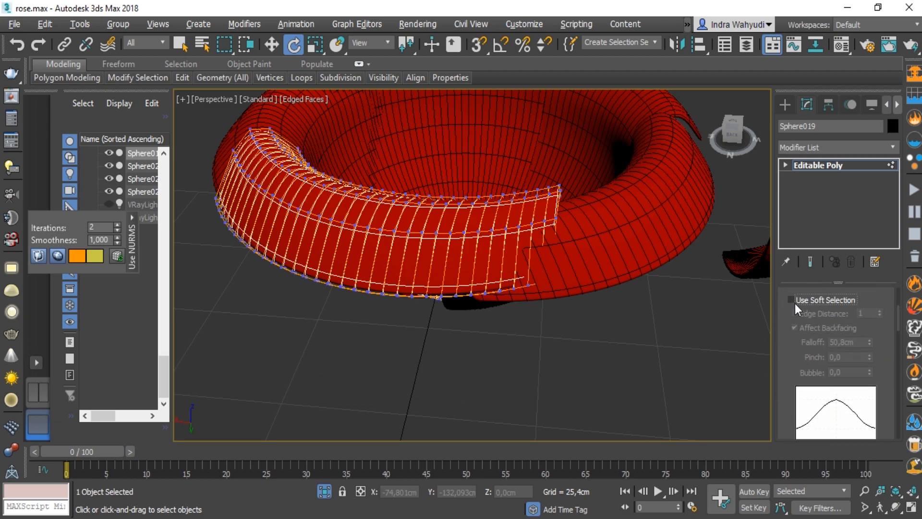
{"action": "left_click", "coordinate": [543, 280]}
{"action": "left_click_drag", "start_coordinate": [869, 342], "coordinate": [853, 394]}
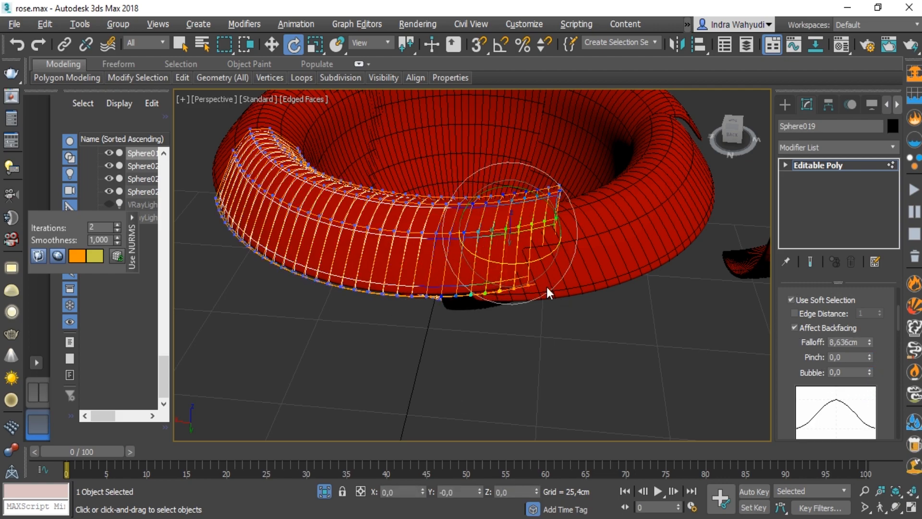
Step: Move the soft-selected lip-corner vertices slightly along the petal's Y axis to about Y -74.2 cm and leave vertex editing
{"action": "key", "text": "w"}
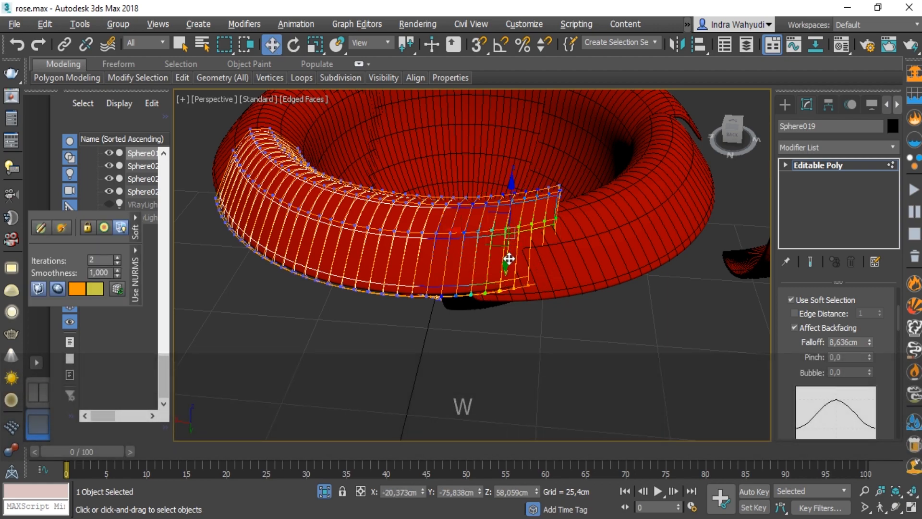
{"action": "left_click_drag", "start_coordinate": [509, 261], "coordinate": [508, 266]}
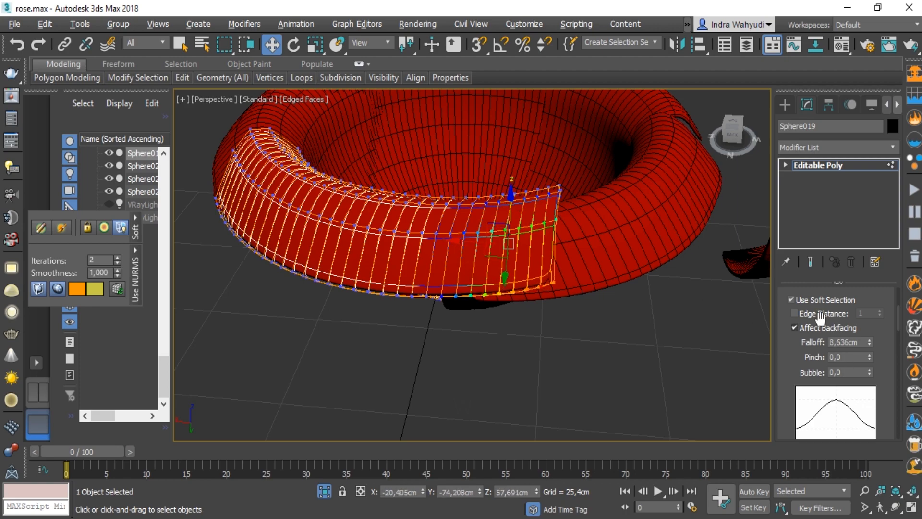
{"action": "scroll", "coordinate": [469, 258], "scroll_direction": "down", "scroll_amount": 3}
{"action": "middle_click_drag", "start_coordinate": [469, 258], "coordinate": [452, 297]}
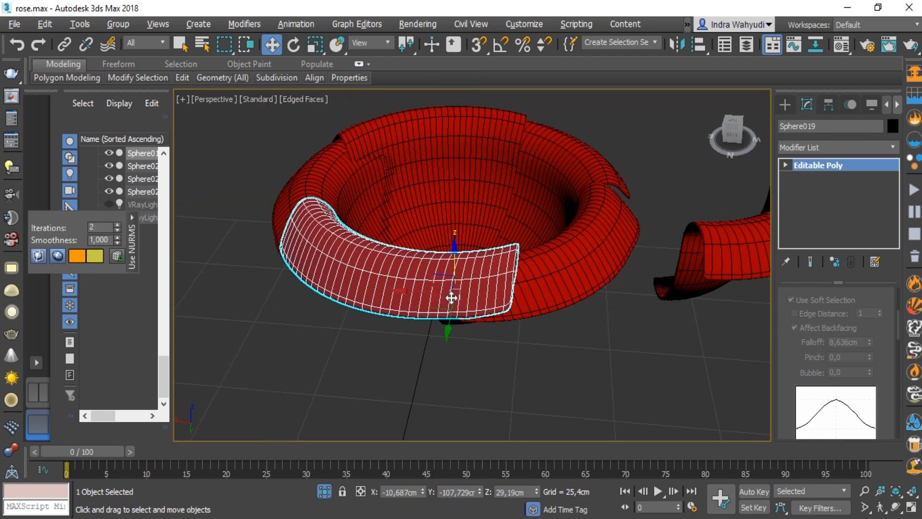
Step: Select all five petals of the ring and group them under the name "Kelopak"
{"action": "middle_click_drag", "start_coordinate": [540, 267], "coordinate": [283, 192], "text": "alt"}
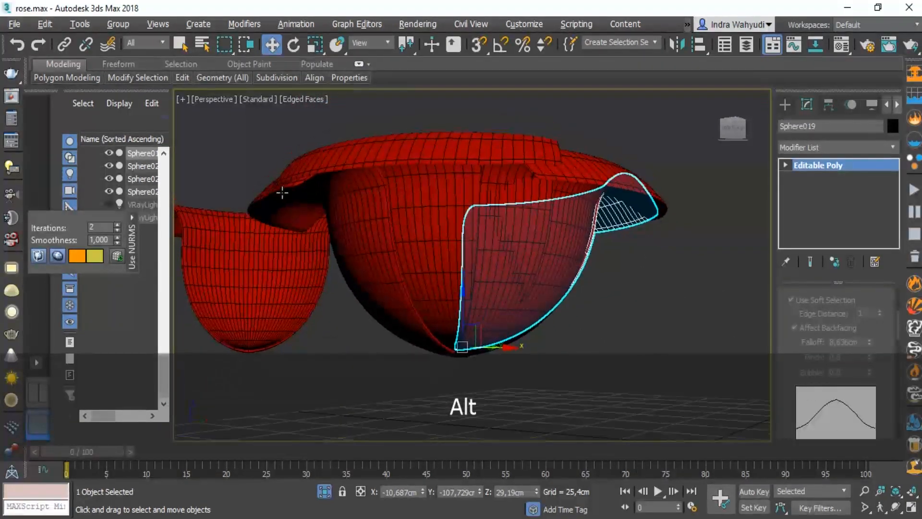
{"action": "left_click", "coordinate": [566, 267]}
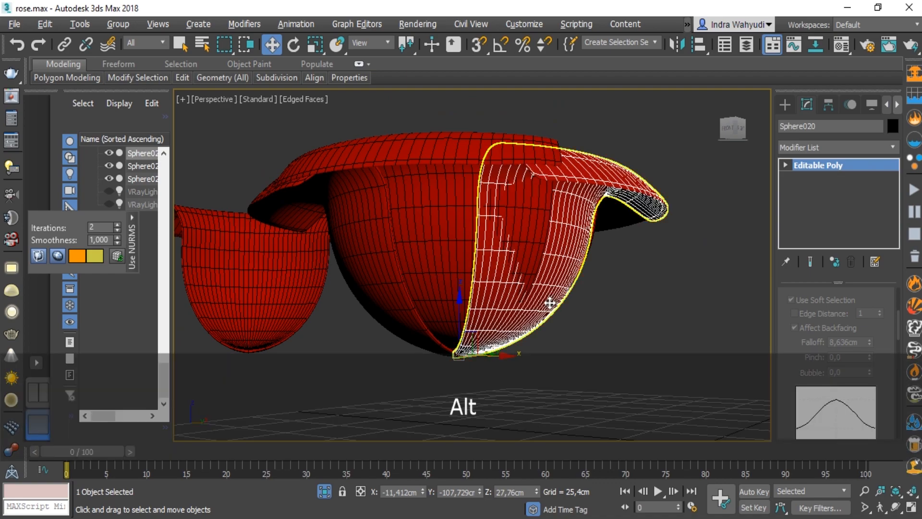
{"action": "middle_click_drag", "start_coordinate": [550, 303], "coordinate": [462, 248], "text": "alt"}
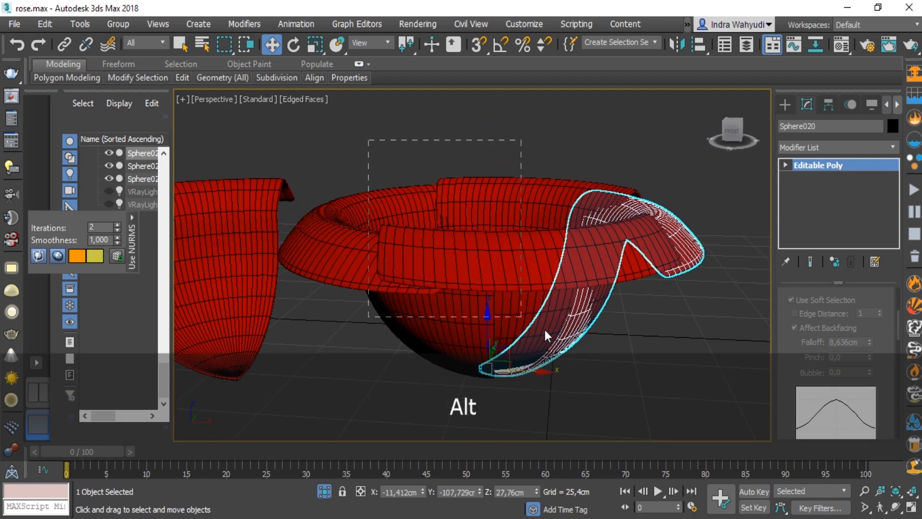
{"action": "left_click_drag", "start_coordinate": [633, 364], "coordinate": [633, 364]}
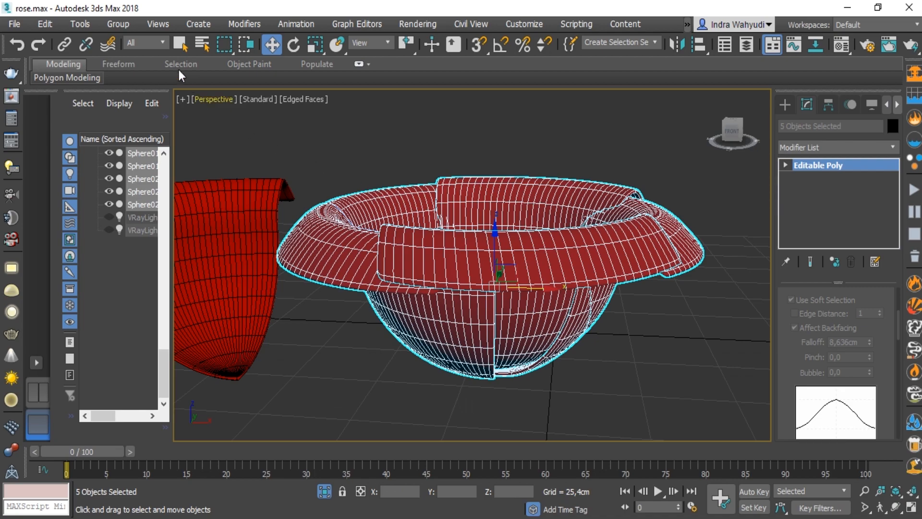
{"action": "left_click", "coordinate": [124, 25]}
{"action": "left_click", "coordinate": [131, 51]}
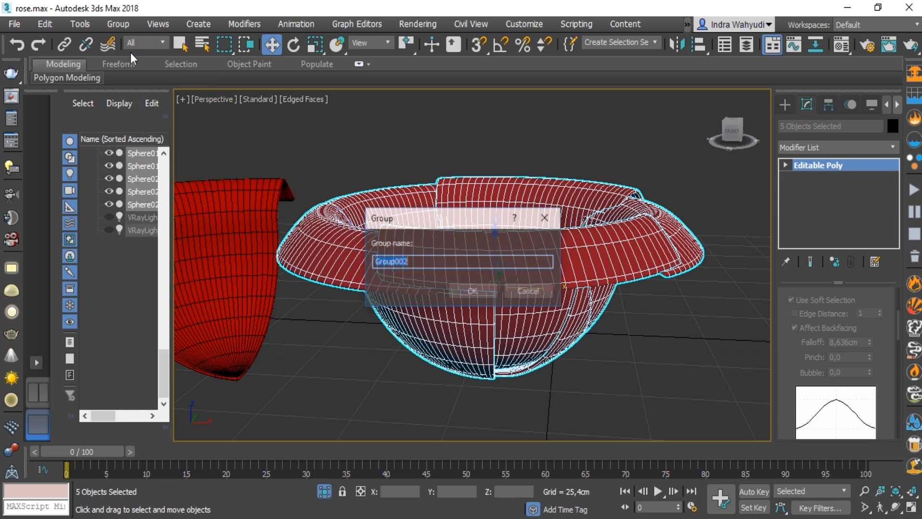
{"action": "type", "text": "Kelopak"}
{"action": "key", "text": "Return"}
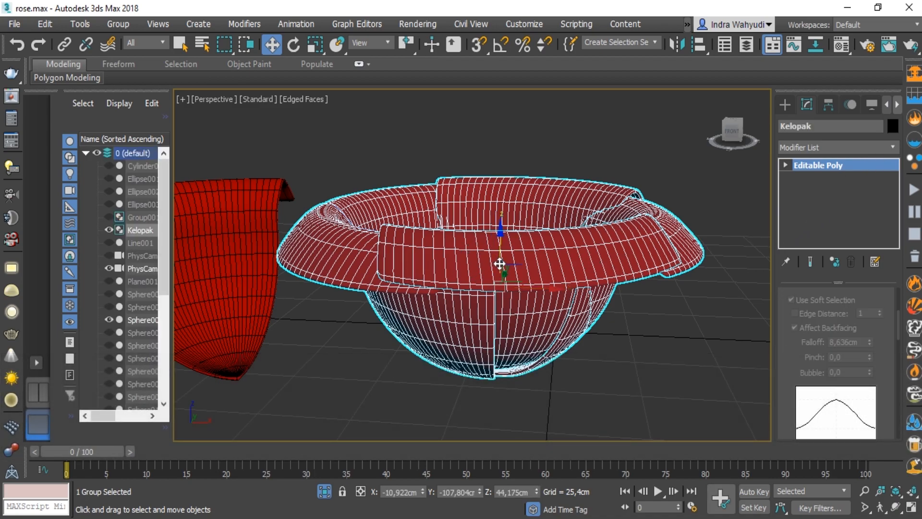
Step: Clone the Kelopak group once, rotate the copy, and scale it down uniformly to about 76.9%
{"action": "key", "text": "w"}
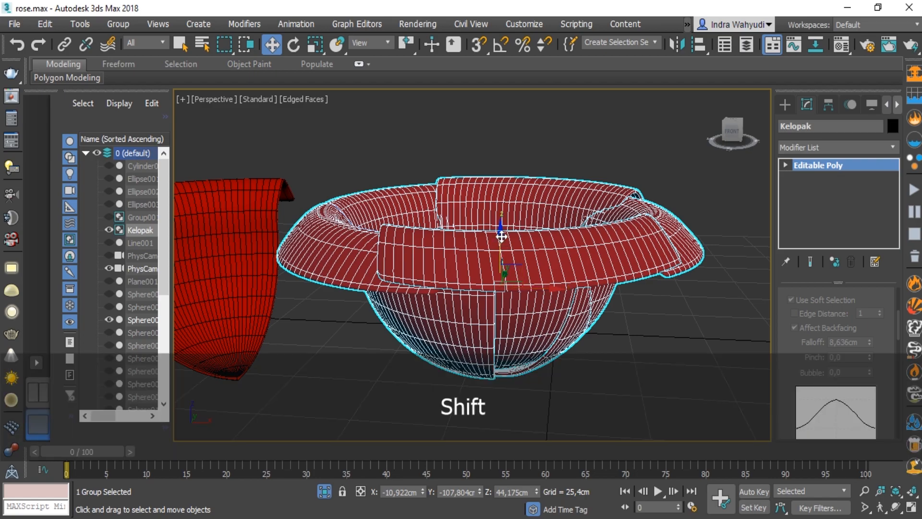
{"action": "mouse_move", "coordinate": [502, 236]}
{"action": "left_mouse_down", "text": "shift"}
{"action": "mouse_move", "coordinate": [503, 198]}
{"action": "mouse_move", "coordinate": [499, 260]}
{"action": "mouse_move", "coordinate": [519, 276]}
{"action": "mouse_move", "coordinate": [552, 271]}
{"action": "mouse_move", "coordinate": [563, 280]}
{"action": "mouse_move", "coordinate": [506, 255]}
{"action": "mouse_move", "coordinate": [514, 272]}
{"action": "left_mouse_up", "text": "shift"}
{"action": "left_click", "coordinate": [477, 325]}
{"action": "key", "text": "e"}
{"action": "key", "text": "r"}
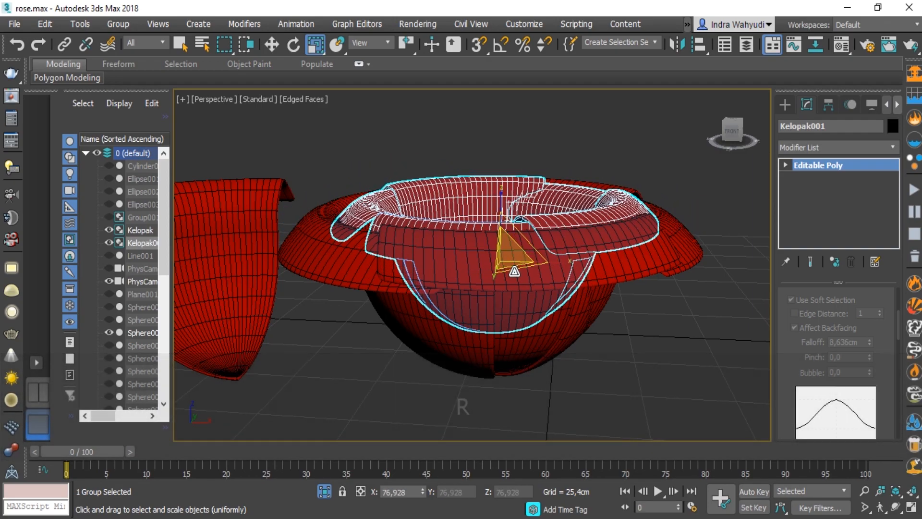
Step: Raise the smaller petal ring to about Z 53.2 cm and adjust its uniform scale to about 81.4%
{"action": "key", "text": "w"}
{"action": "left_click_drag", "start_coordinate": [501, 204], "coordinate": [499, 193]}
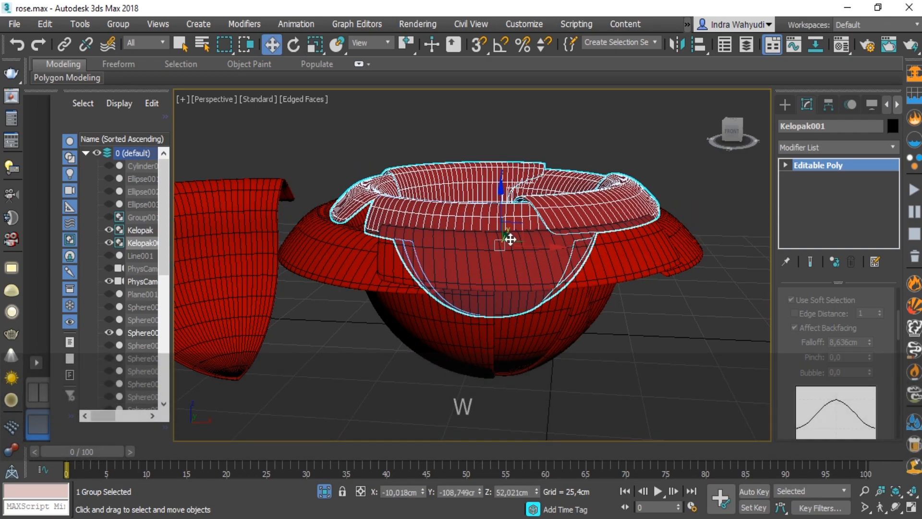
{"action": "middle_click_drag", "start_coordinate": [506, 239], "coordinate": [501, 257], "text": "alt"}
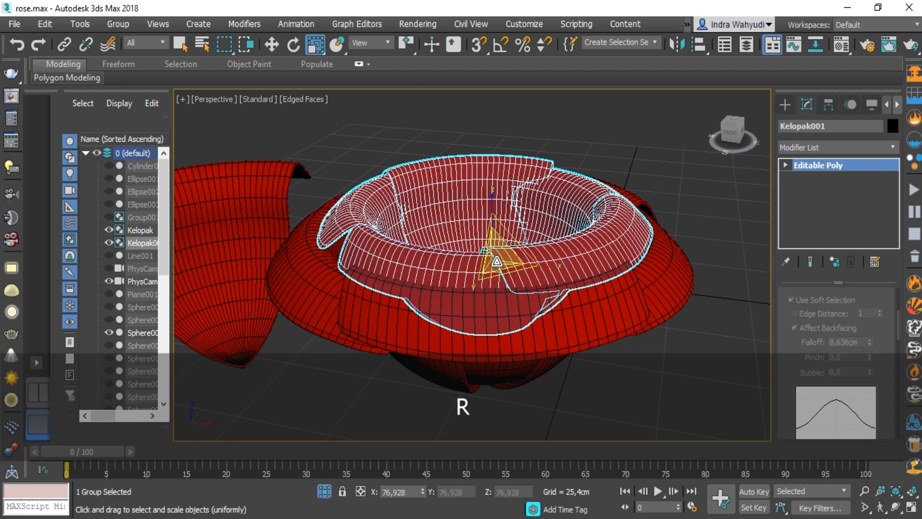
{"action": "left_click_drag", "start_coordinate": [497, 261], "coordinate": [494, 251]}
{"action": "key", "text": "w"}
{"action": "left_click_drag", "start_coordinate": [491, 213], "coordinate": [491, 207]}
{"action": "middle_click_drag", "start_coordinate": [576, 251], "coordinate": [558, 243], "text": "alt"}
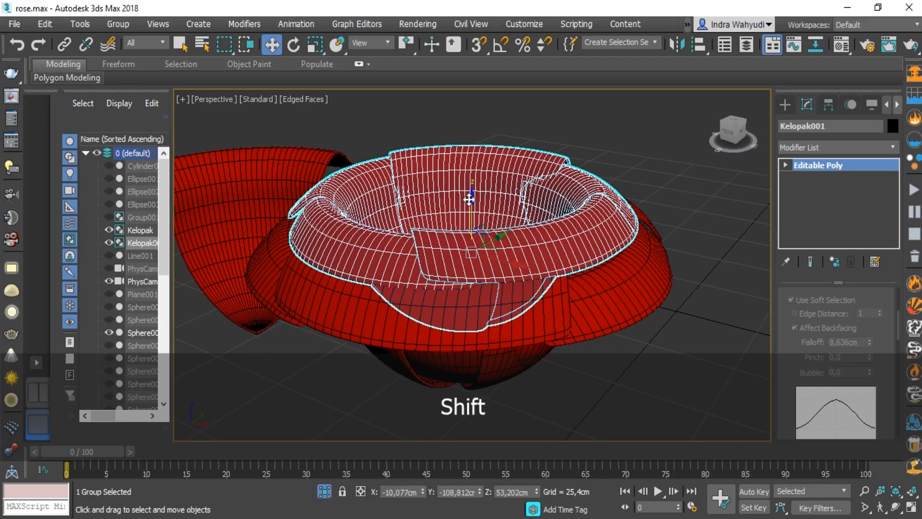
Step: Clone the second petal ring upward as one instance and rotate it around Z to about 81 degrees
{"action": "mouse_move", "coordinate": [472, 183]}
{"action": "left_mouse_down", "text": "shift"}
{"action": "mouse_move", "coordinate": [474, 149]}
{"action": "mouse_move", "coordinate": [477, 176]}
{"action": "left_mouse_up", "text": "shift"}
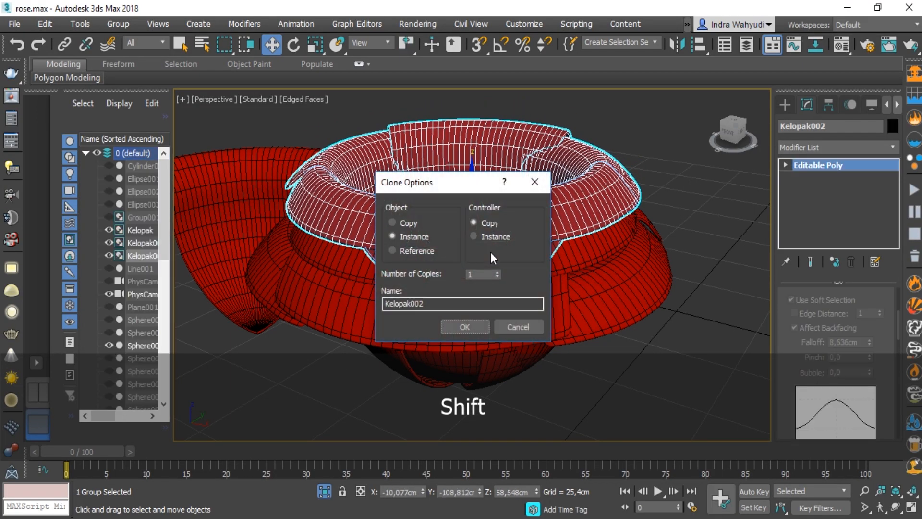
{"action": "left_click", "coordinate": [482, 326]}
{"action": "key", "text": "e"}
{"action": "left_click_drag", "start_coordinate": [490, 241], "coordinate": [537, 236]}
Step: Scale the third petal ring down to about 61.2% and raise it to about Z 59.7 cm inside the second ring
{"action": "key", "text": "r"}
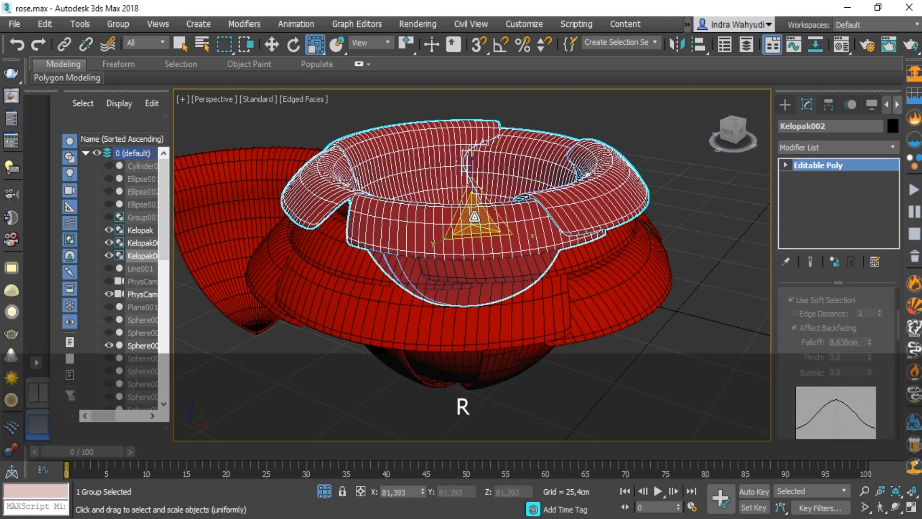
{"action": "left_click_drag", "start_coordinate": [475, 216], "coordinate": [466, 218]}
{"action": "key", "text": "w"}
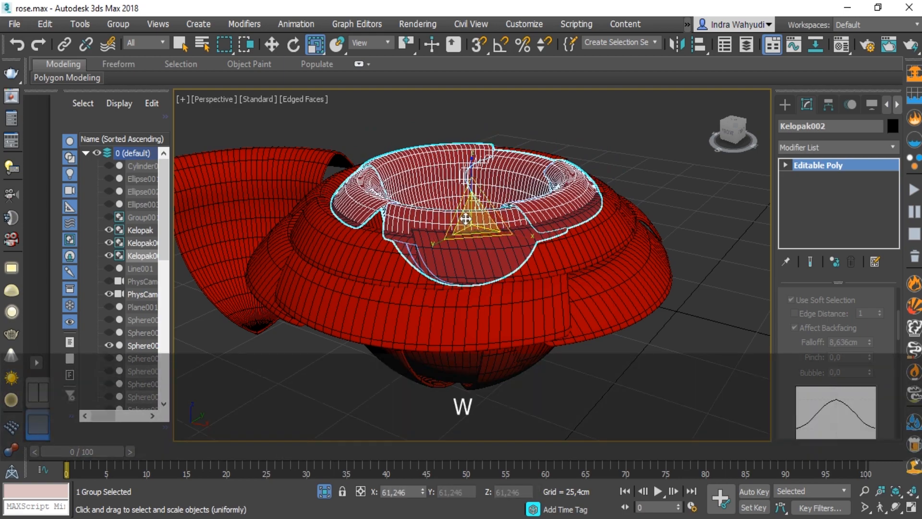
{"action": "left_click_drag", "start_coordinate": [473, 185], "coordinate": [474, 177]}
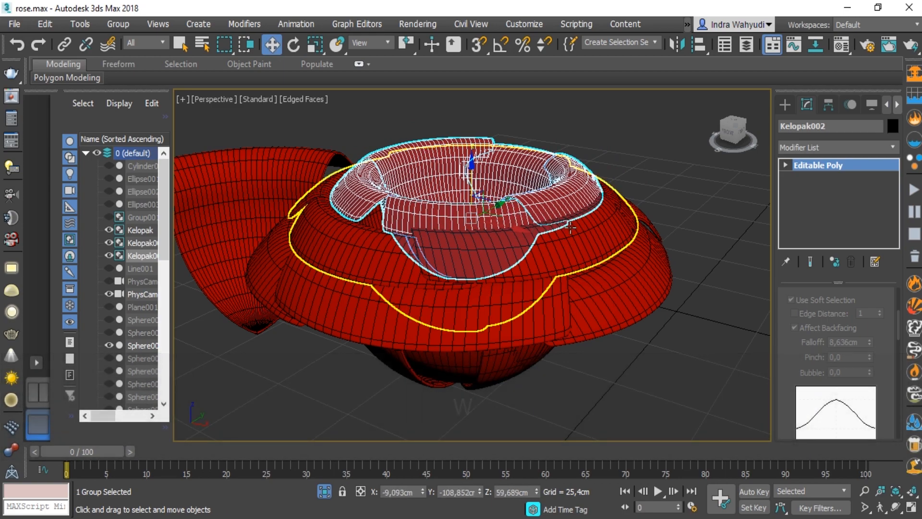
{"action": "key", "text": "r"}
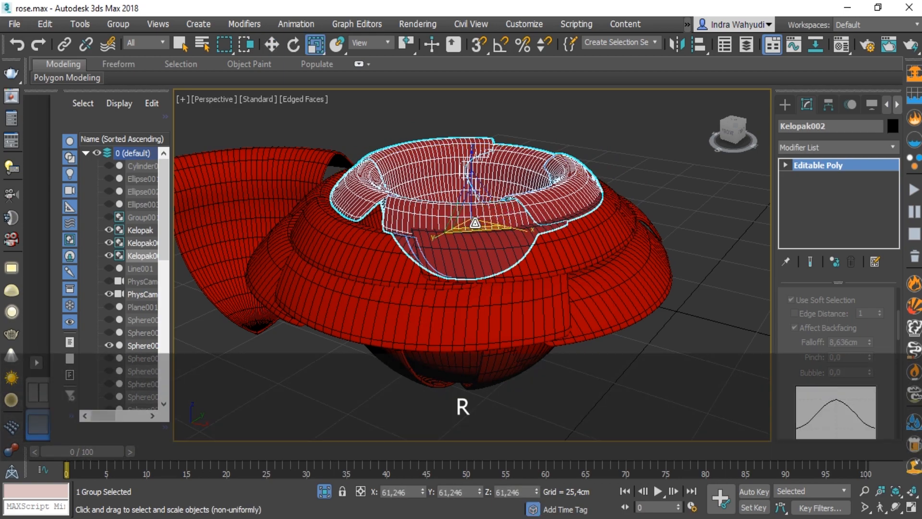
{"action": "left_click_drag", "start_coordinate": [480, 216], "coordinate": [476, 221]}
{"action": "key", "text": "w"}
{"action": "middle_click_drag", "start_coordinate": [582, 217], "coordinate": [517, 229], "text": "alt"}
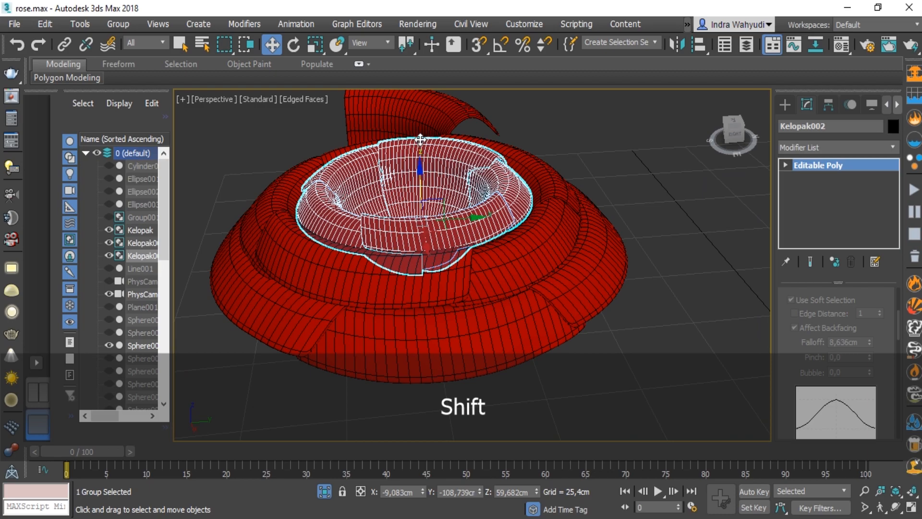
Step: Clone the third petal ring upward as one instance and rotate it around Z to about 51.3 degrees
{"action": "mouse_move", "coordinate": [420, 139]}
{"action": "left_mouse_down", "text": "shift"}
{"action": "mouse_move", "coordinate": [420, 87]}
{"action": "mouse_move", "coordinate": [421, 110]}
{"action": "left_mouse_up", "text": "shift"}
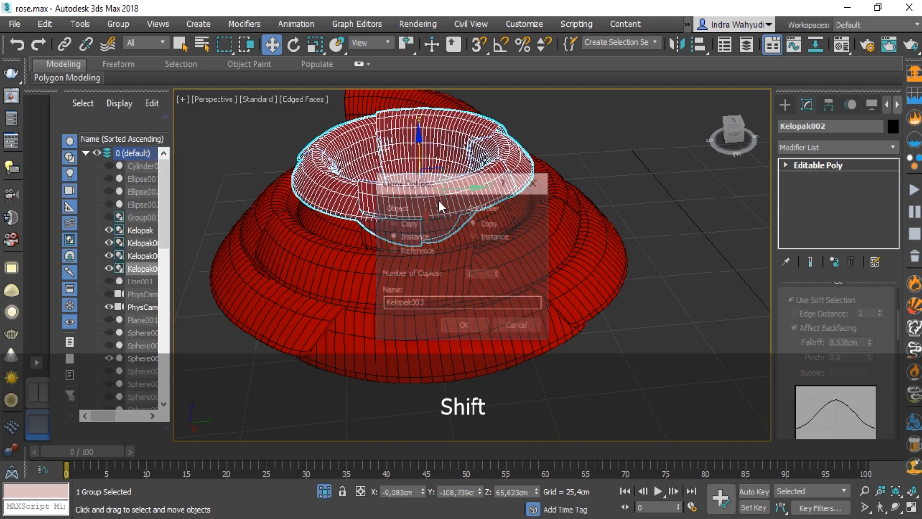
{"action": "left_click", "coordinate": [465, 327]}
{"action": "key", "text": "e"}
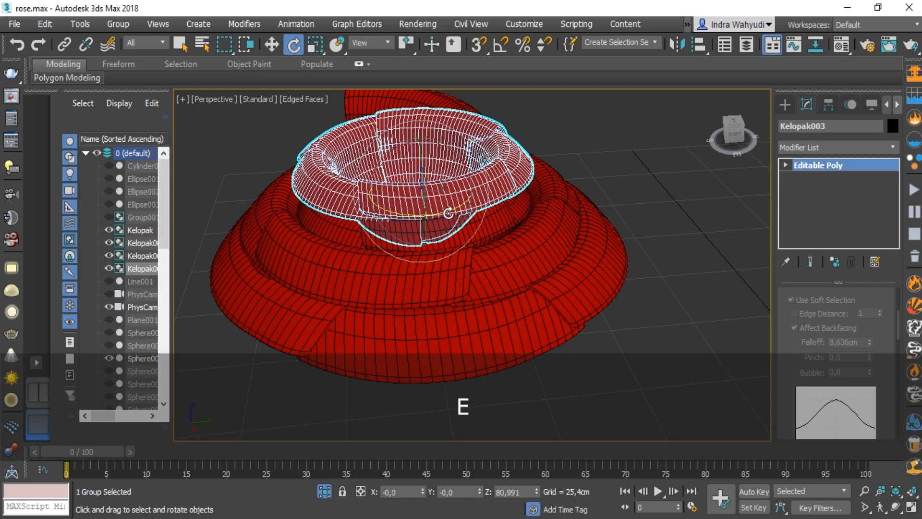
{"action": "left_click_drag", "start_coordinate": [448, 213], "coordinate": [423, 222]}
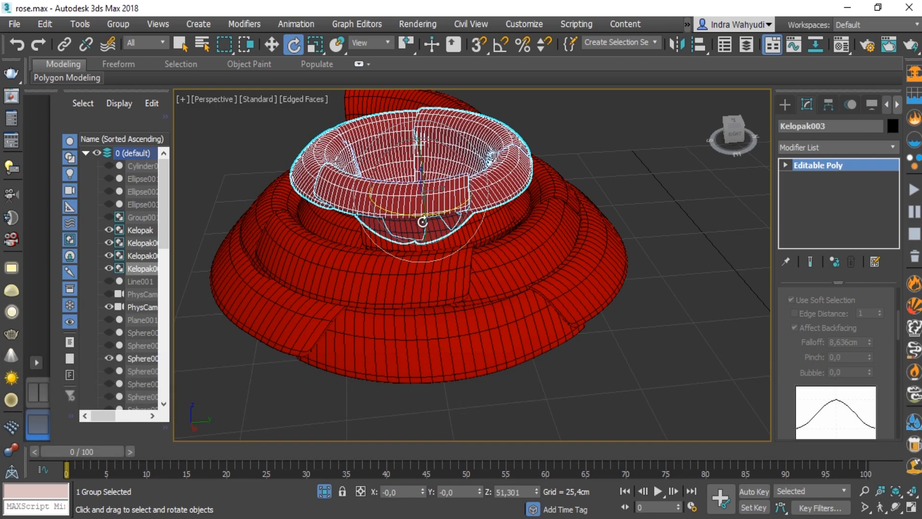
Step: Scale the innermost petal ring down to about 34.5% and lower it to about Z 62.1 cm in the flower's centre
{"action": "key", "text": "r"}
{"action": "left_click_drag", "start_coordinate": [410, 187], "coordinate": [410, 217]}
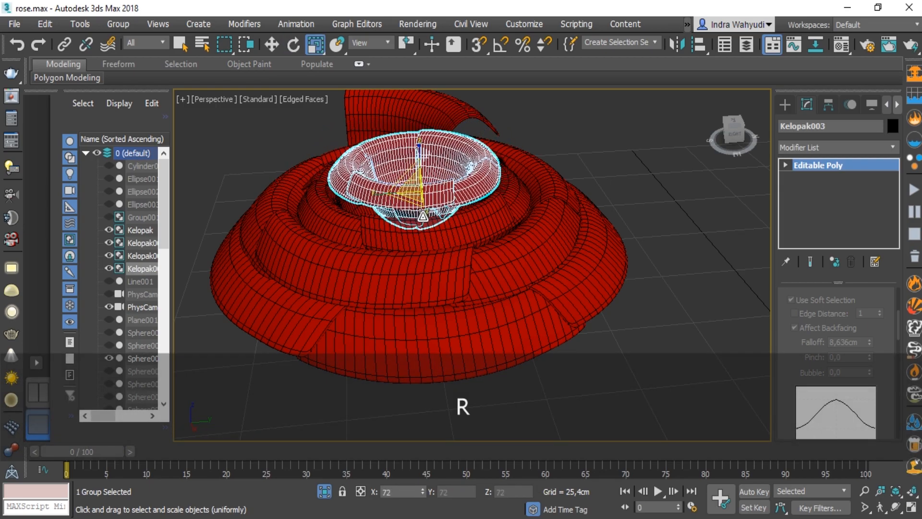
{"action": "key", "text": "w"}
{"action": "left_click_drag", "start_coordinate": [418, 140], "coordinate": [419, 158]}
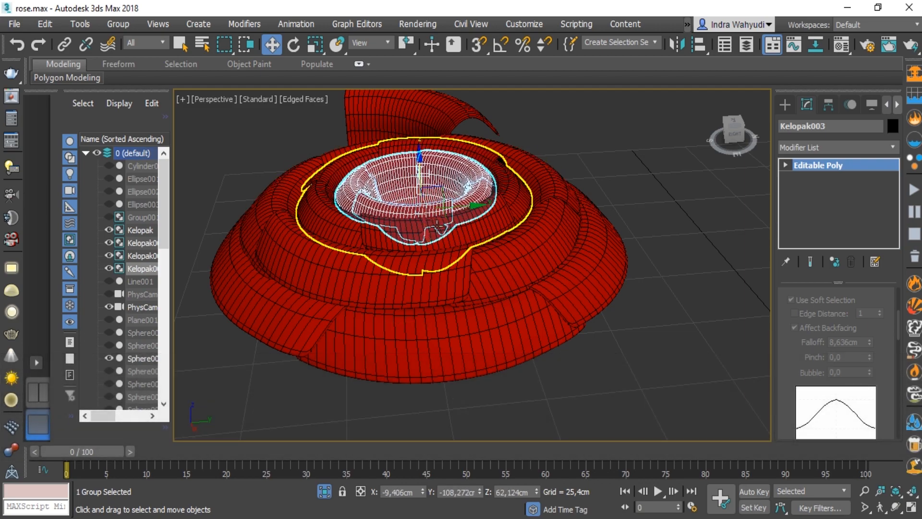
{"action": "key", "text": "r"}
{"action": "left_click_drag", "start_coordinate": [407, 202], "coordinate": [408, 214]}
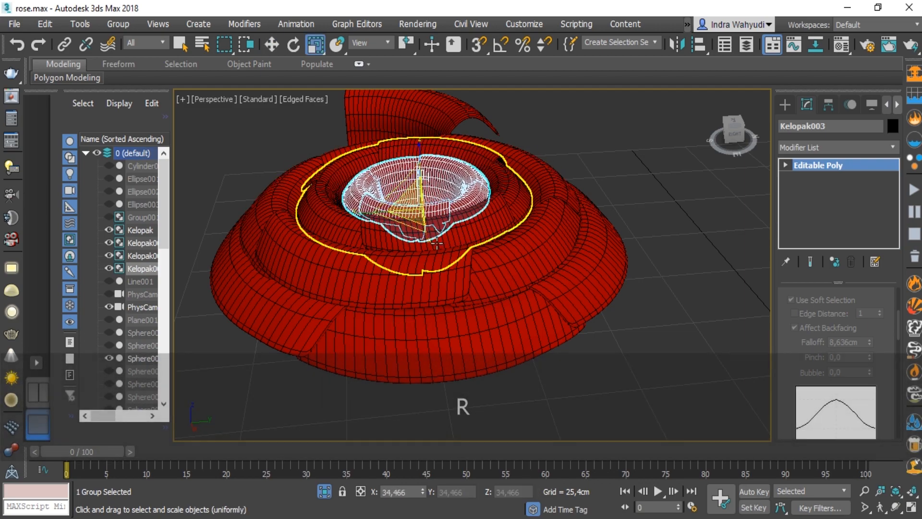
{"action": "middle_click_drag", "start_coordinate": [439, 241], "coordinate": [606, 242]}
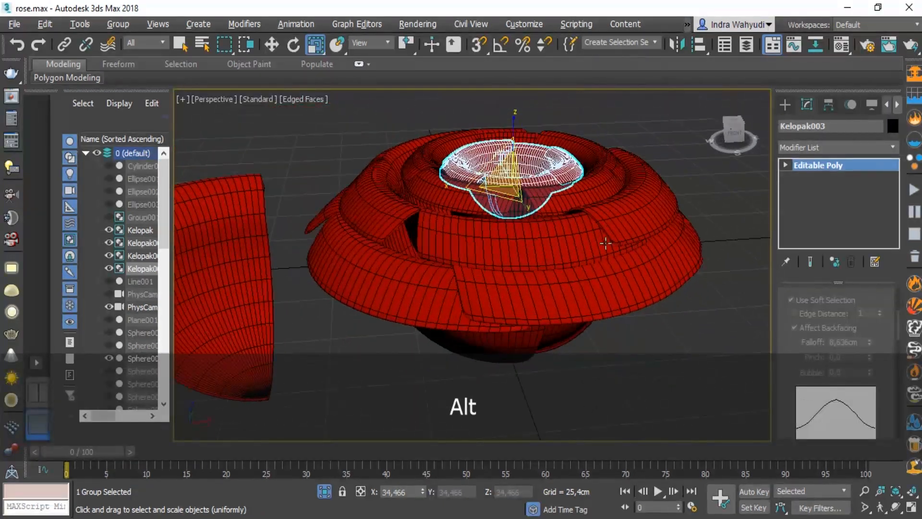
Step: Select the outermost Kelopak group and open it for editing its individual petals
{"action": "left_click", "coordinate": [648, 315]}
{"action": "middle_click_drag", "start_coordinate": [633, 310], "coordinate": [525, 311], "text": "alt"}
{"action": "left_click", "coordinate": [514, 319]}
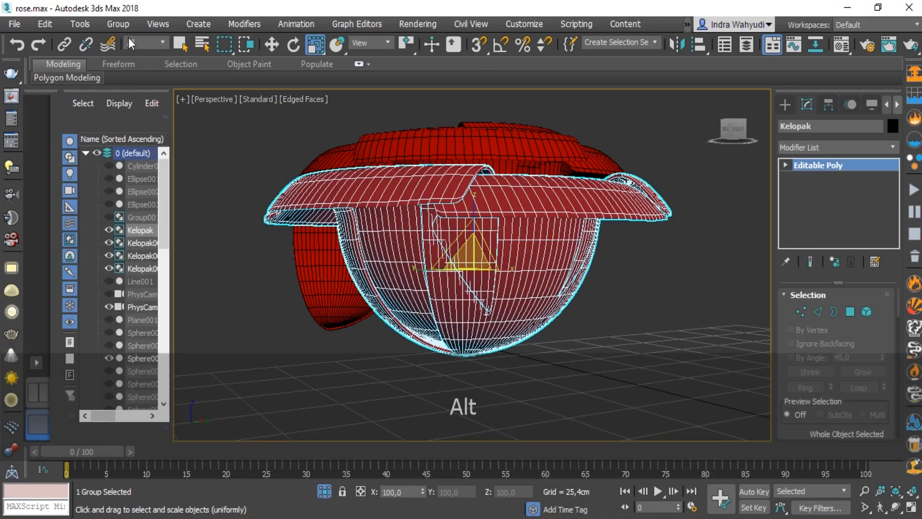
{"action": "left_click", "coordinate": [119, 24]}
{"action": "left_click", "coordinate": [129, 85]}
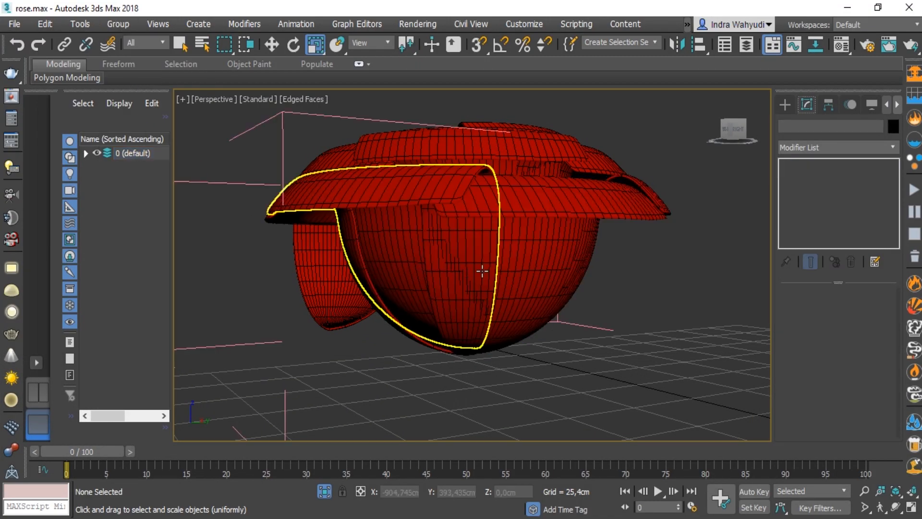
Step: Move one petal of the opened outer ring outward along X to about -10.05 cm, and close the group
{"action": "left_click", "coordinate": [512, 271]}
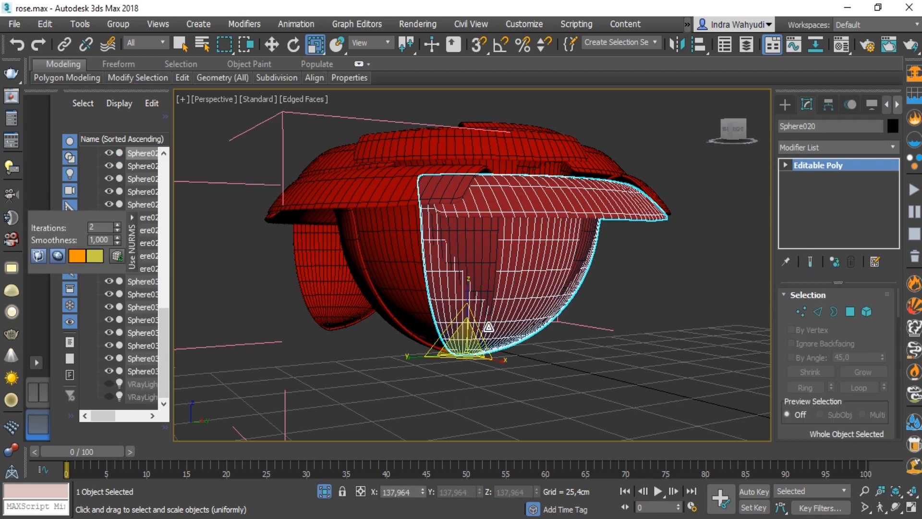
{"action": "key", "text": "w"}
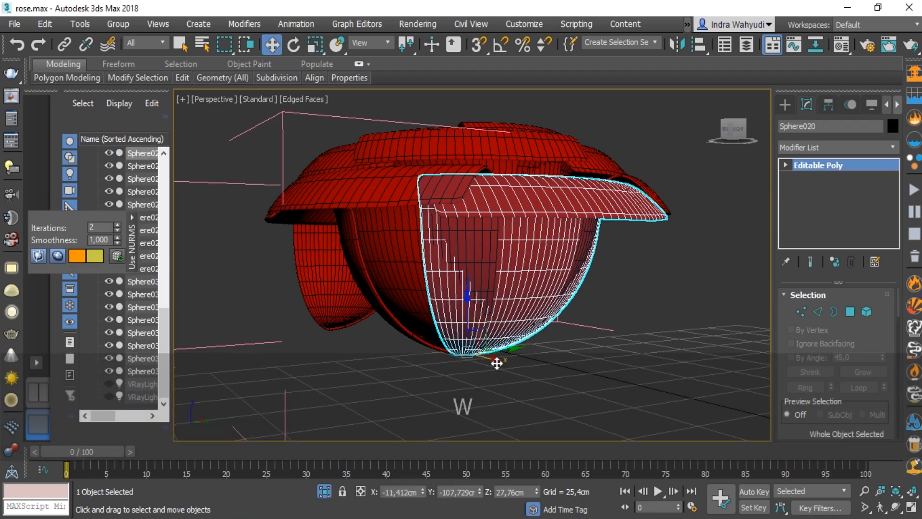
{"action": "left_click_drag", "start_coordinate": [496, 364], "coordinate": [500, 365]}
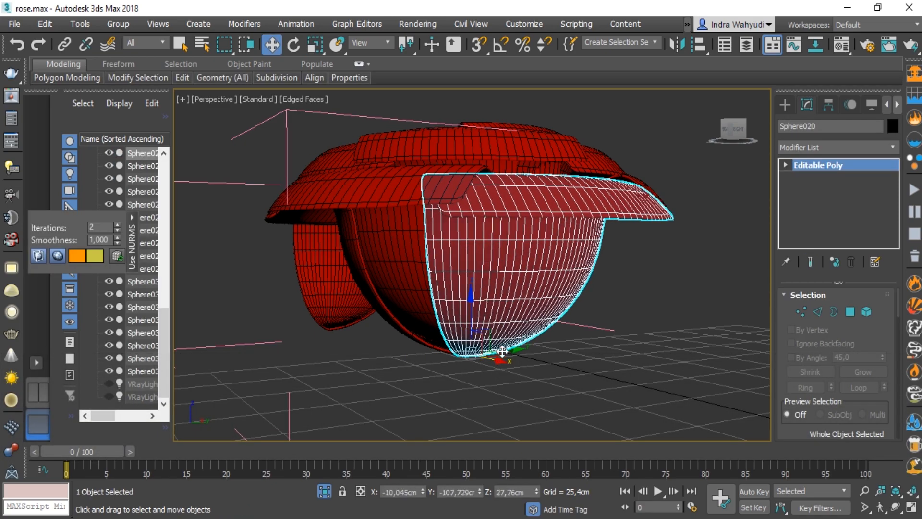
{"action": "middle_click_drag", "start_coordinate": [614, 286], "coordinate": [580, 318], "text": "alt"}
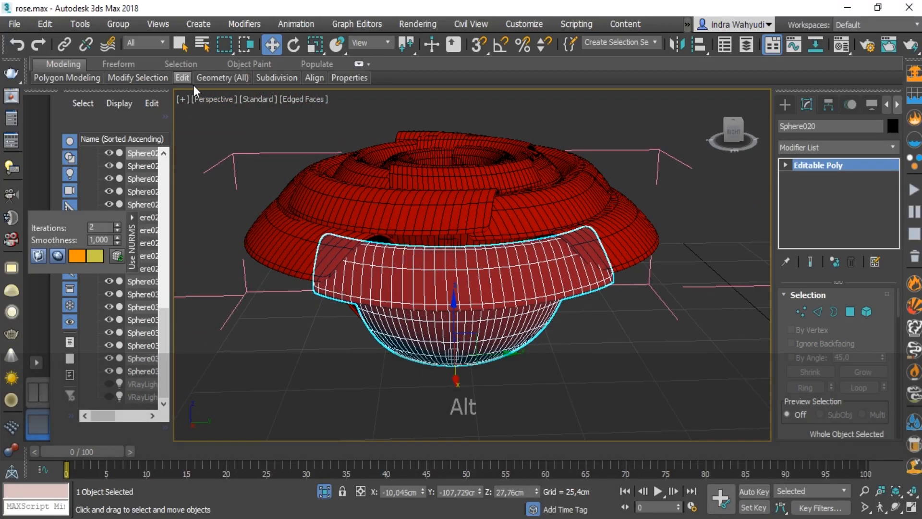
{"action": "left_click", "coordinate": [123, 25]}
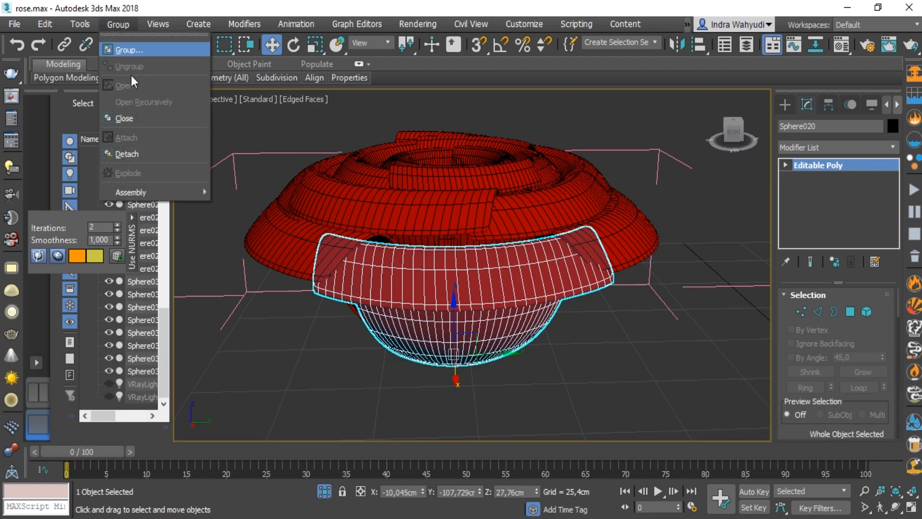
{"action": "left_click", "coordinate": [140, 129]}
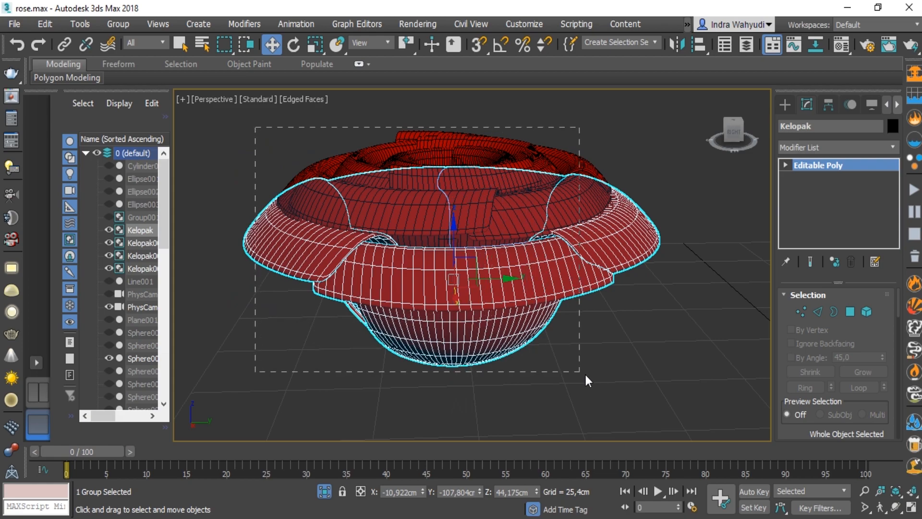
{"action": "left_click_drag", "start_coordinate": [586, 375], "coordinate": [595, 371]}
{"action": "left_click", "coordinate": [122, 26]}
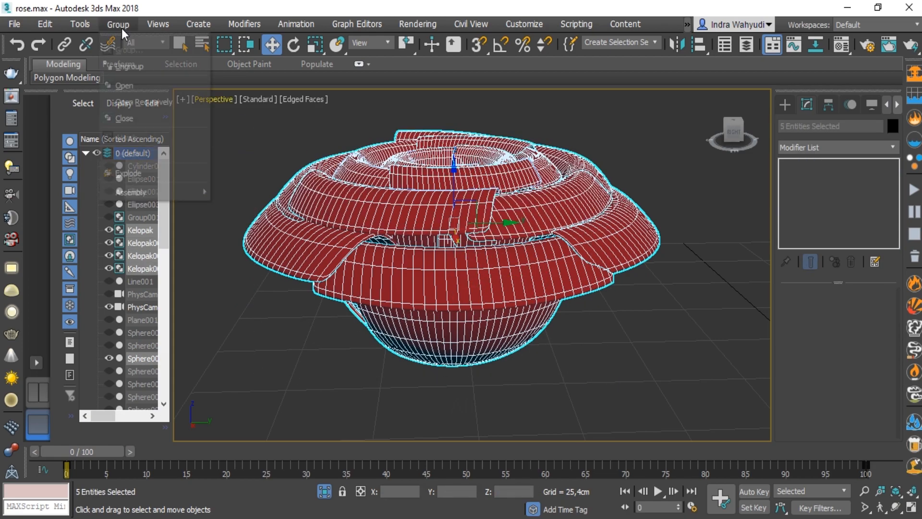
{"action": "left_click", "coordinate": [125, 27]}
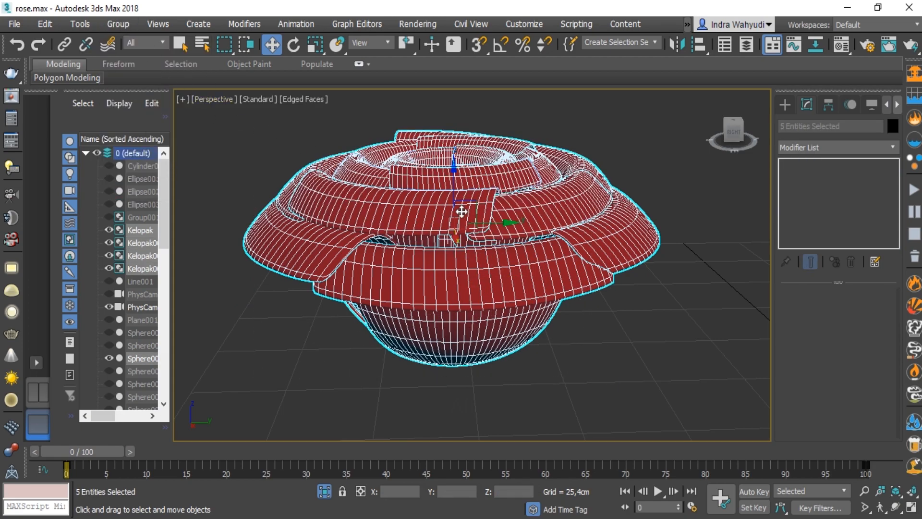
{"action": "left_click", "coordinate": [602, 143]}
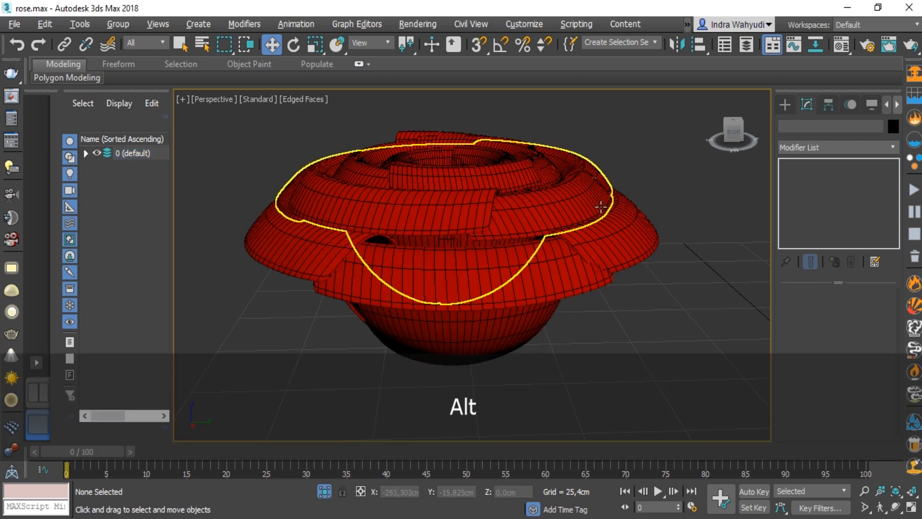
Step: Select the four nested petal rings of the flower and group them under the name Bunga
{"action": "middle_click_drag", "start_coordinate": [600, 206], "coordinate": [455, 212], "text": "alt"}
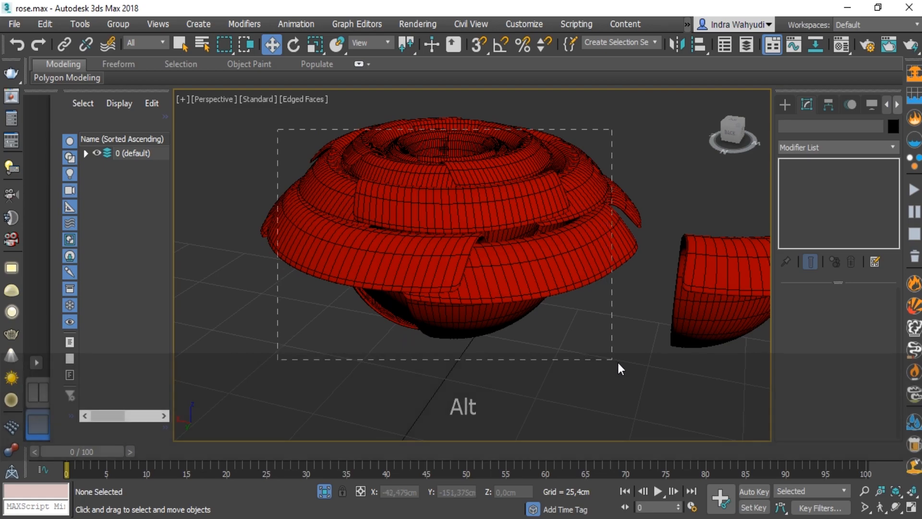
{"action": "left_click_drag", "start_coordinate": [617, 361], "coordinate": [617, 360]}
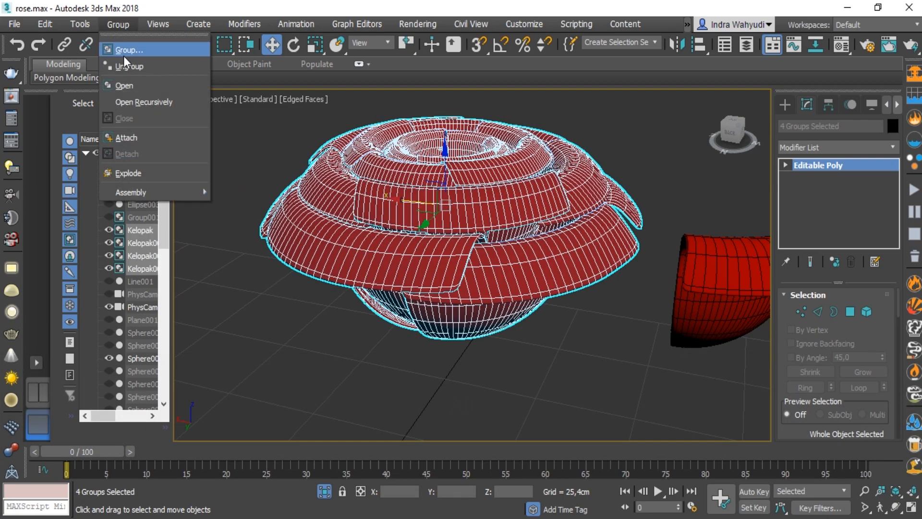
{"action": "left_click", "coordinate": [126, 52]}
{"action": "type", "text": "Bunga"}
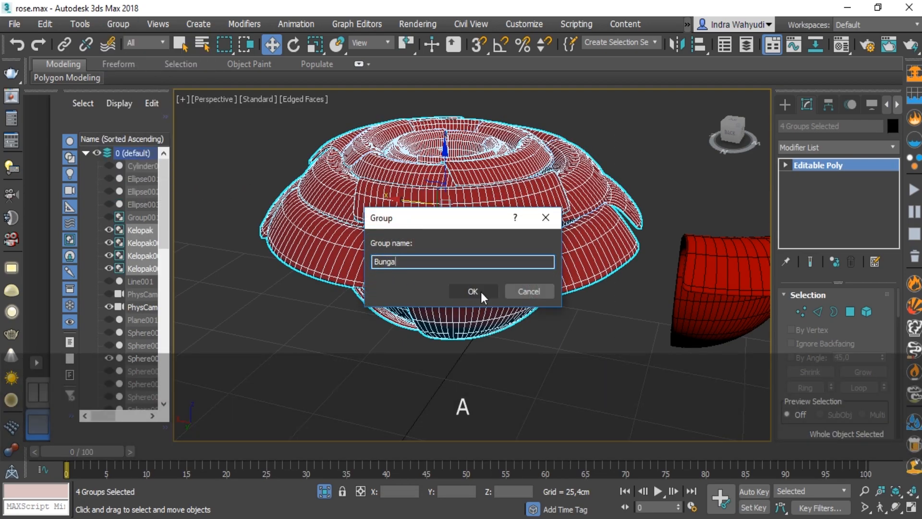
{"action": "left_click", "coordinate": [480, 291]}
{"action": "left_click", "coordinate": [700, 178]}
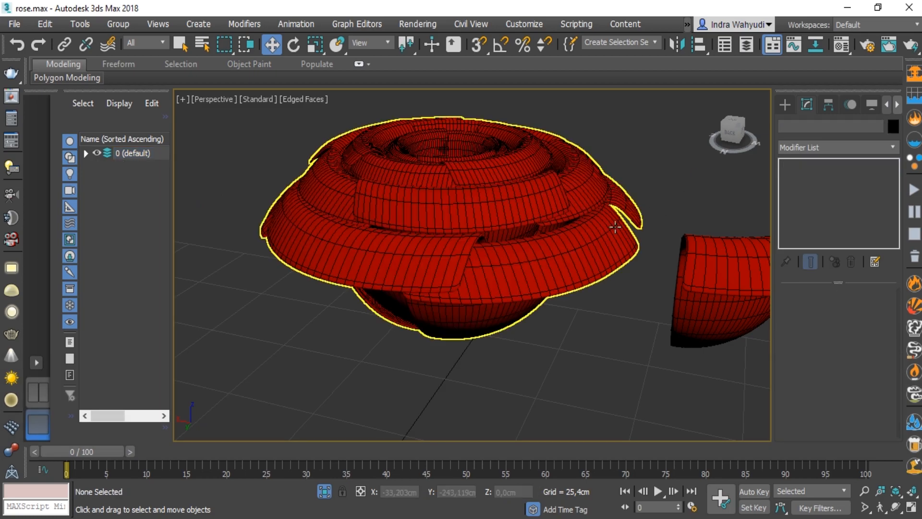
Step: Select the Bunga group and add a Noise modifier to it
{"action": "middle_click_drag", "start_coordinate": [614, 227], "coordinate": [454, 229], "text": "alt"}
{"action": "left_click", "coordinate": [531, 248]}
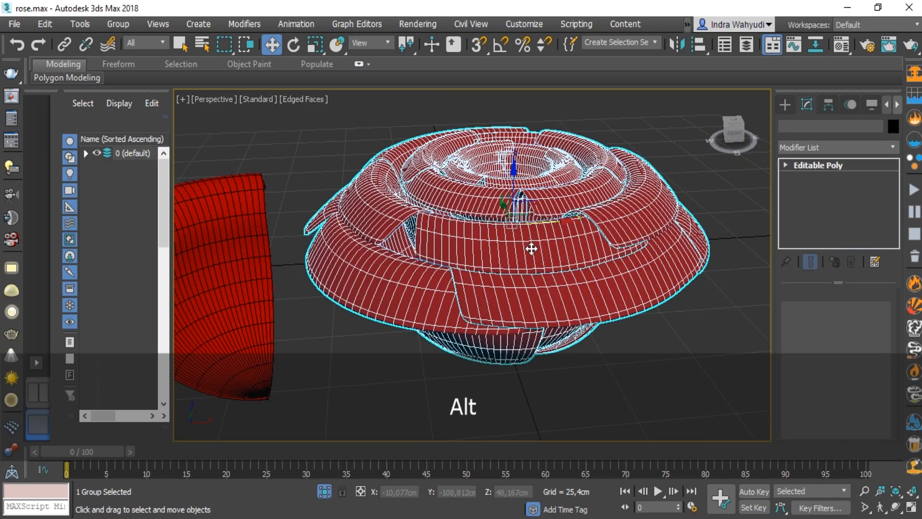
{"action": "mouse_move", "coordinate": [531, 249]}
{"action": "middle_mouse_down", "text": "alt"}
{"action": "mouse_move", "coordinate": [525, 253]}
{"action": "mouse_move", "coordinate": [568, 258]}
{"action": "mouse_move", "coordinate": [530, 257]}
{"action": "middle_mouse_up", "text": "alt"}
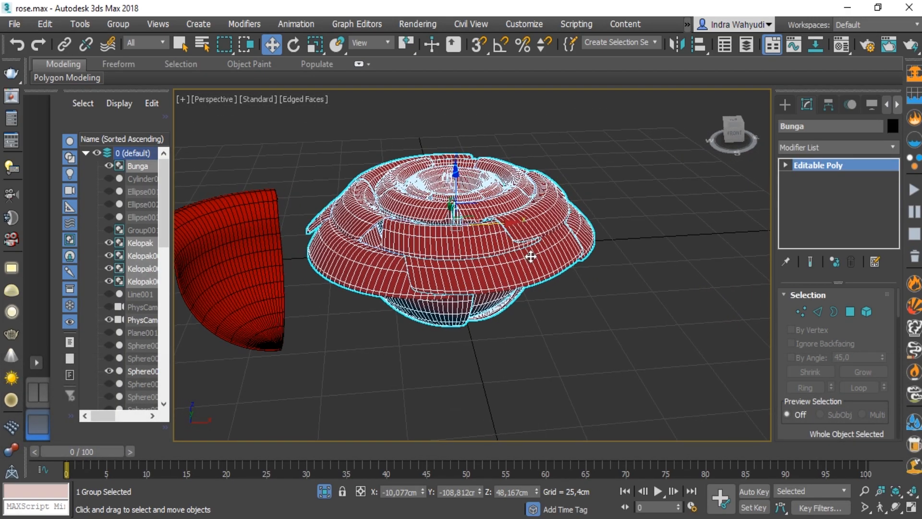
{"action": "scroll", "coordinate": [564, 212], "scroll_direction": "up", "scroll_amount": 5}
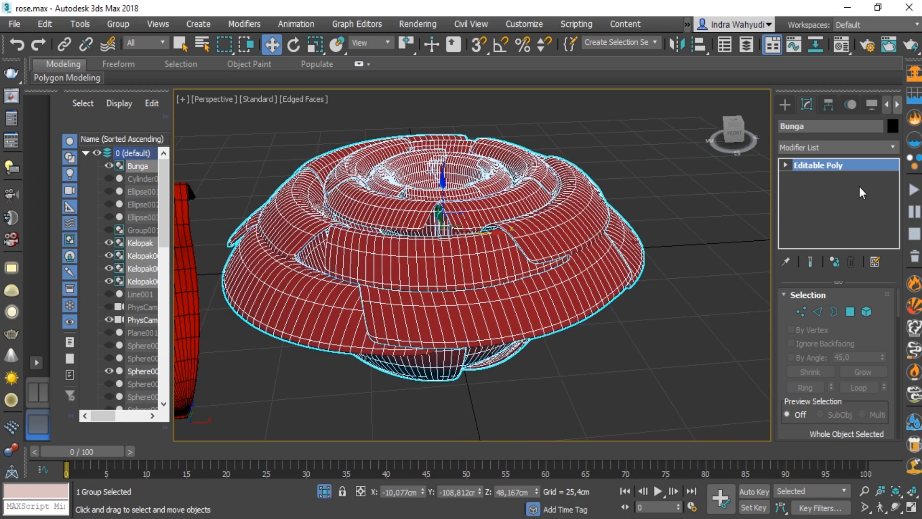
{"action": "left_click", "coordinate": [875, 146]}
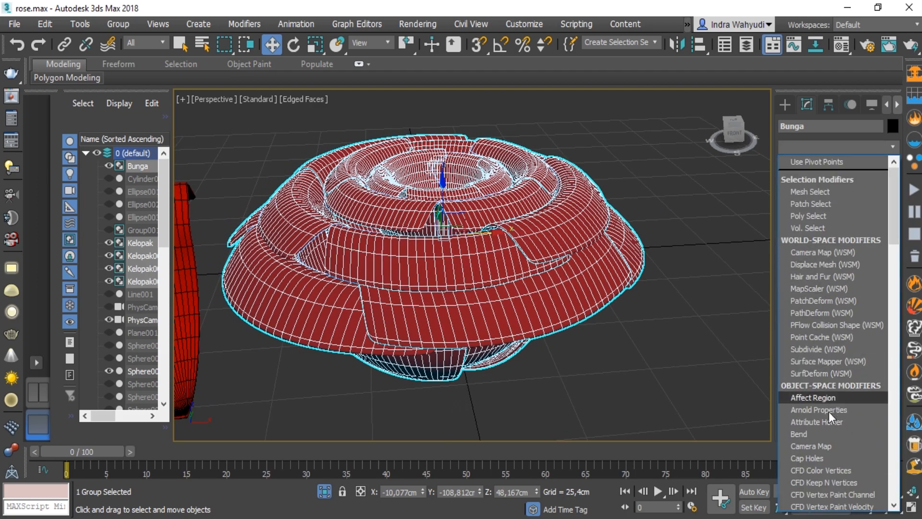
{"action": "key", "text": "n"}
{"action": "left_click", "coordinate": [796, 164]}
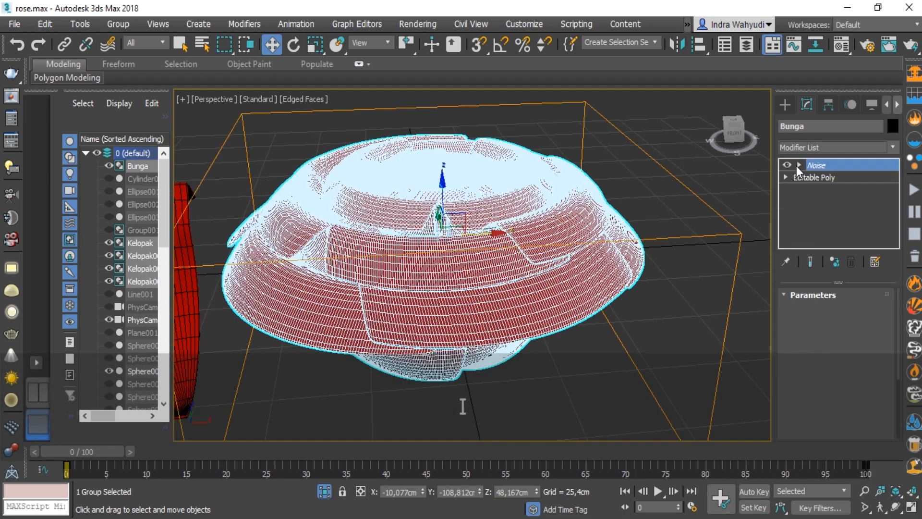
Step: Set the Noise strength to 2 cm on the X, Y and Z axes
{"action": "scroll", "coordinate": [783, 361], "scroll_direction": "down", "scroll_amount": 3}
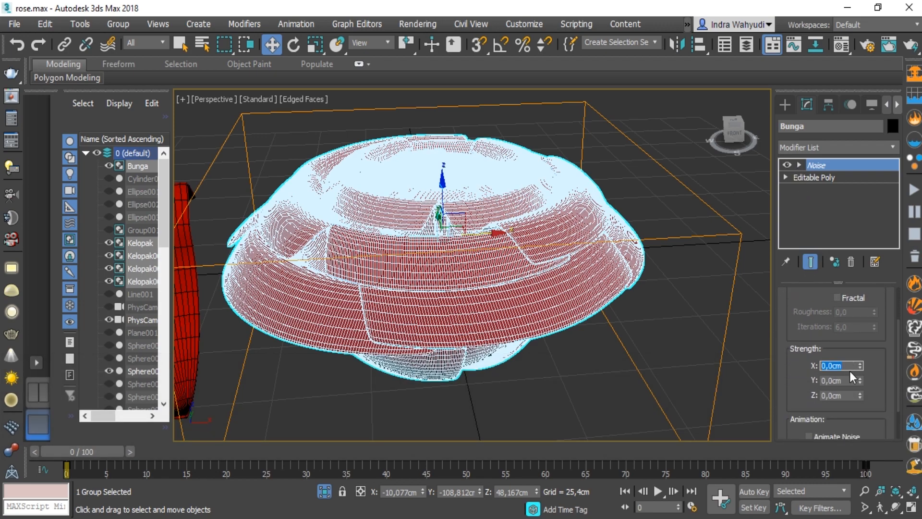
{"action": "type", "text": "2"}
{"action": "key", "text": "Tab"}
{"action": "type", "text": "2"}
{"action": "key", "text": "Tab"}
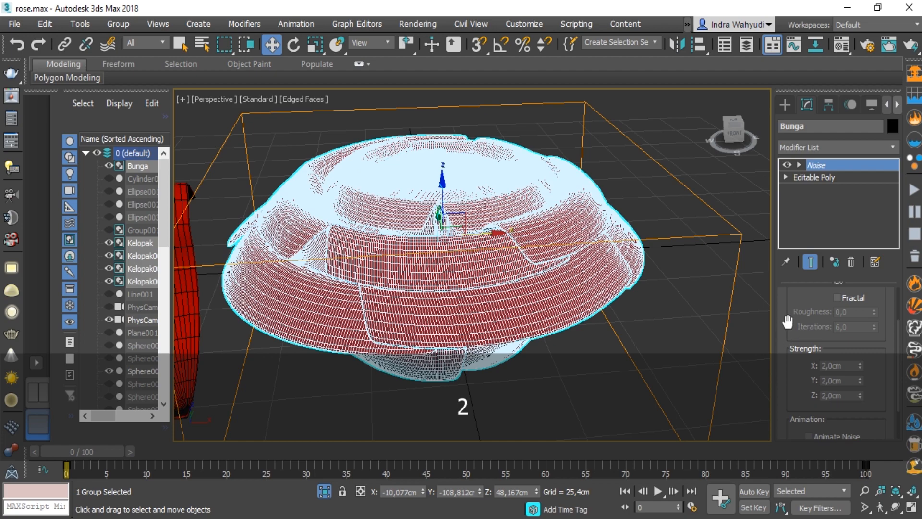
Step: Try a Noise scale of 20, then set the scale to 10
{"action": "scroll", "coordinate": [788, 321], "scroll_direction": "up", "scroll_amount": 3}
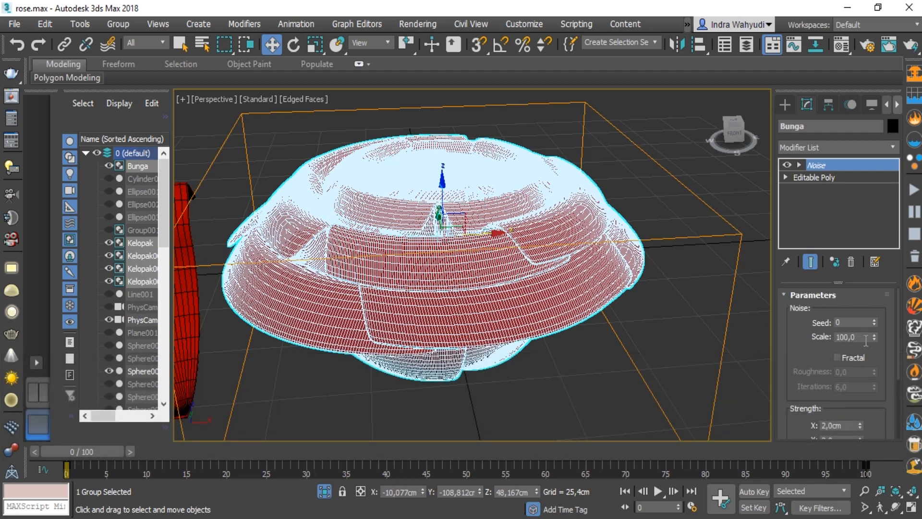
{"action": "type", "text": "20"}
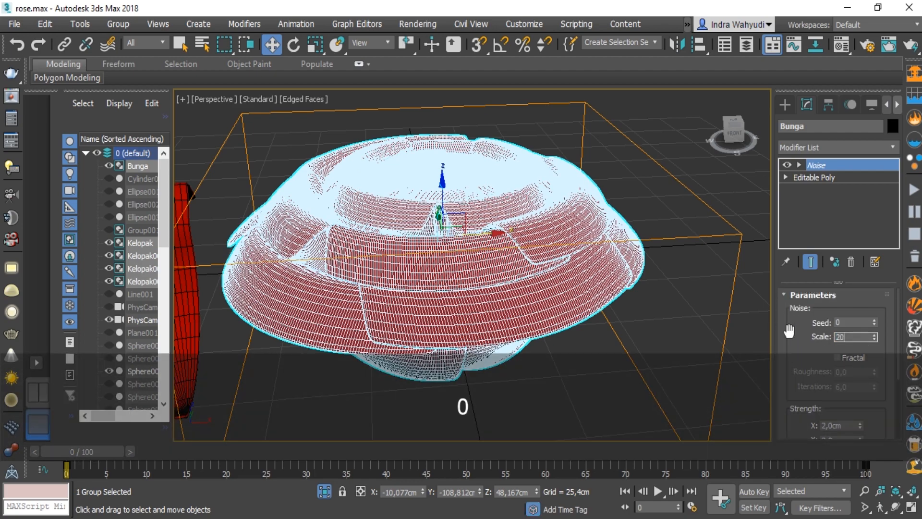
{"action": "key", "text": "Return"}
{"action": "left_click_drag", "start_coordinate": [875, 342], "coordinate": [835, 341]}
{"action": "type", "text": "10"}
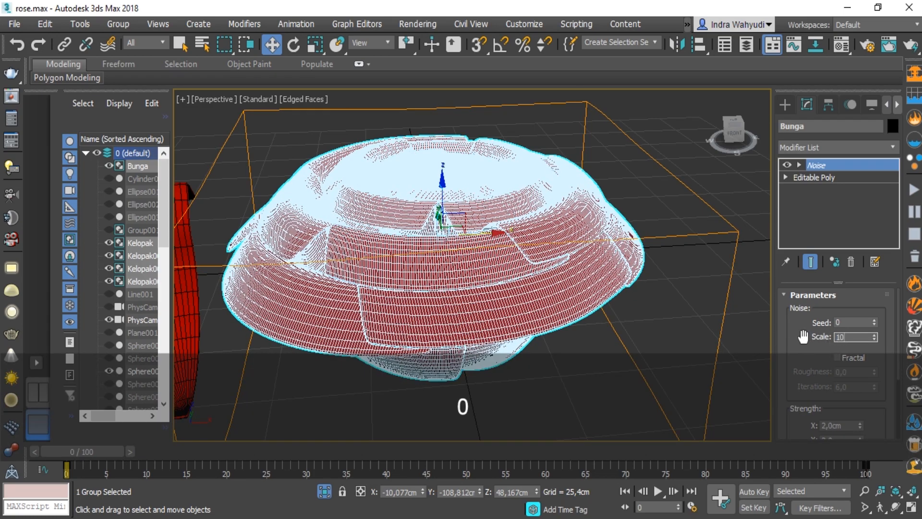
{"action": "key", "text": "Return"}
Step: Deselect the flower, switch off the edged-faces display and inspect its shaded petals from above
{"action": "left_click", "coordinate": [699, 180]}
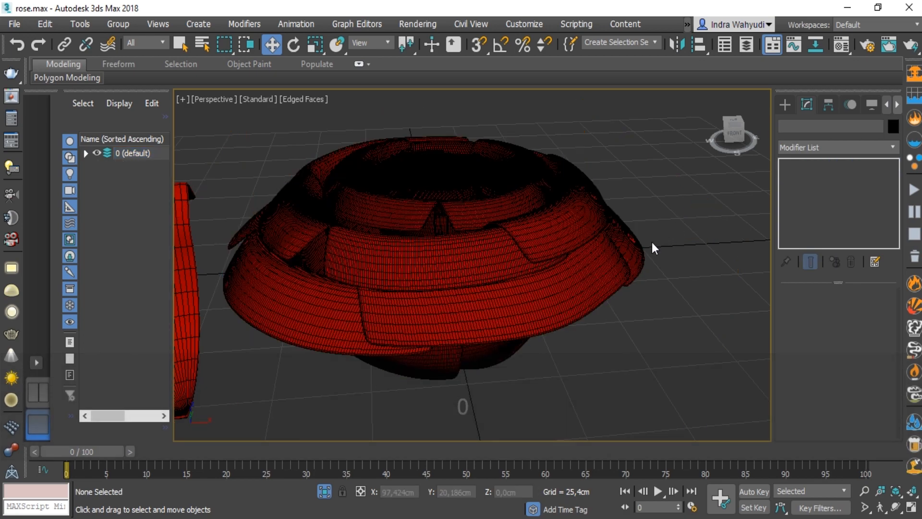
{"action": "key", "text": "F4"}
{"action": "middle_click_drag", "start_coordinate": [644, 255], "coordinate": [617, 266], "text": "alt"}
{"action": "middle_click_drag", "start_coordinate": [486, 241], "coordinate": [599, 251], "text": "alt"}
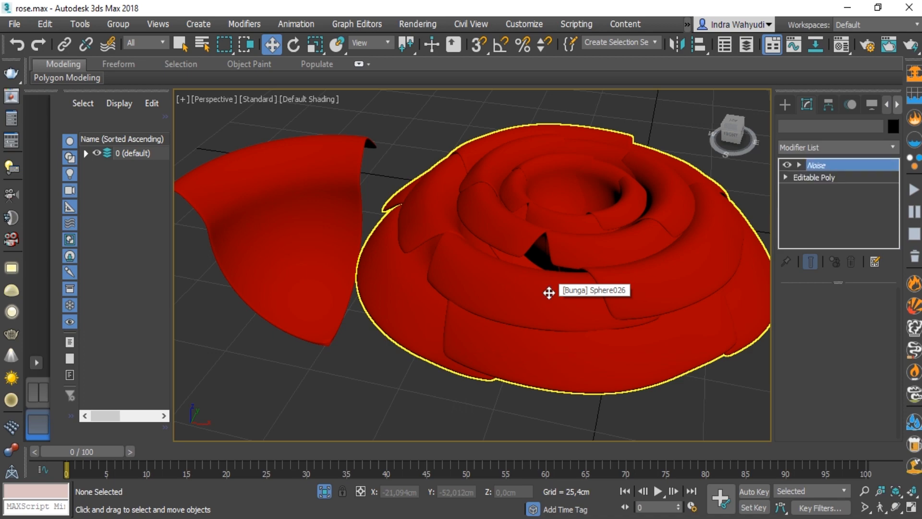
Step: Select the Bunga group and open it for editing its individual petal rings
{"action": "left_click", "coordinate": [549, 293]}
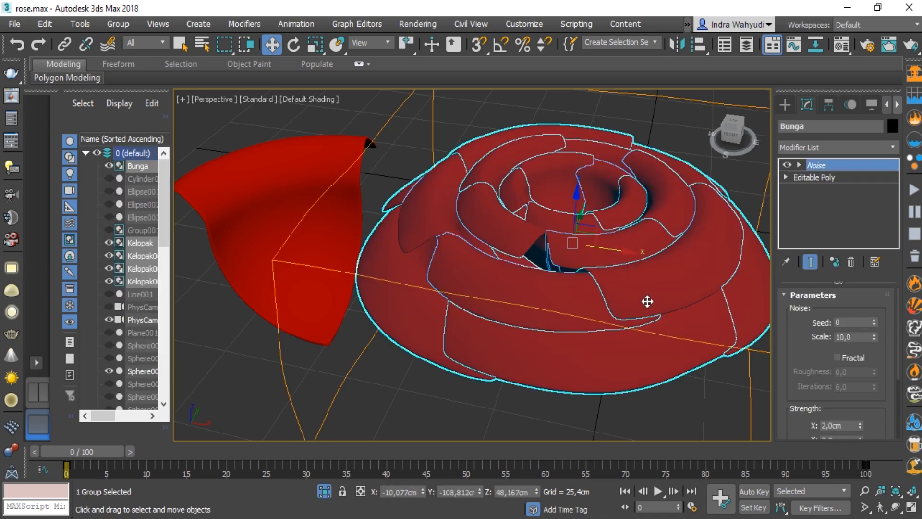
{"action": "left_click", "coordinate": [117, 24]}
{"action": "left_click", "coordinate": [128, 84]}
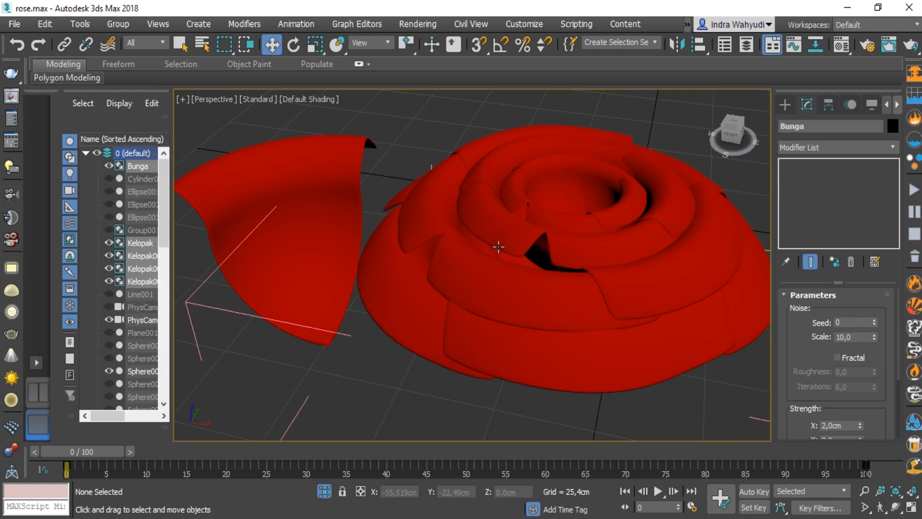
Step: Scale the Kelopak002 petal ring uniformly up to about 112% of its size, then close the group and deselect
{"action": "left_click", "coordinate": [548, 244]}
{"action": "key", "text": "r"}
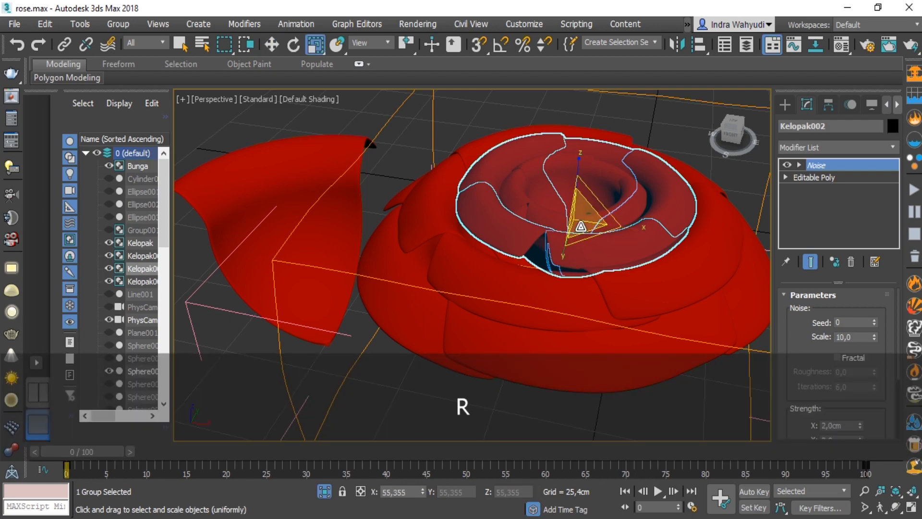
{"action": "left_click_drag", "start_coordinate": [580, 226], "coordinate": [584, 215]}
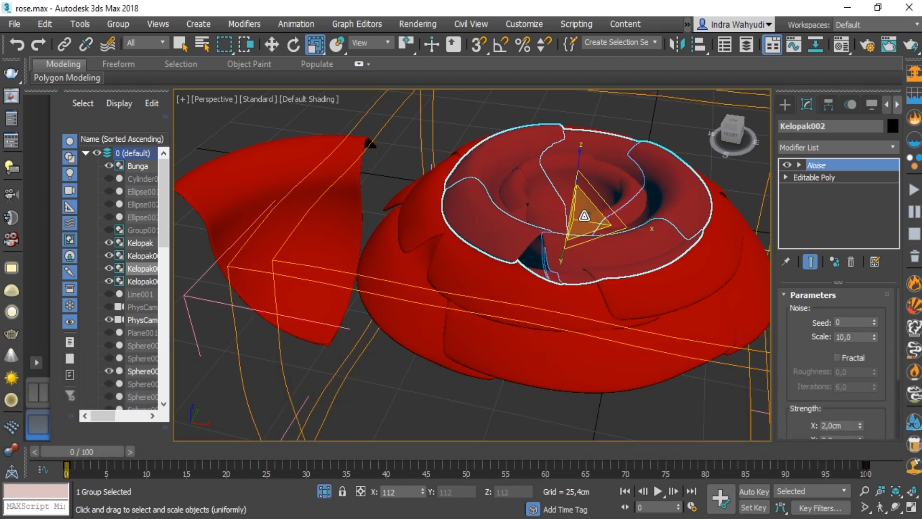
{"action": "left_click", "coordinate": [122, 27]}
{"action": "left_click", "coordinate": [143, 116]}
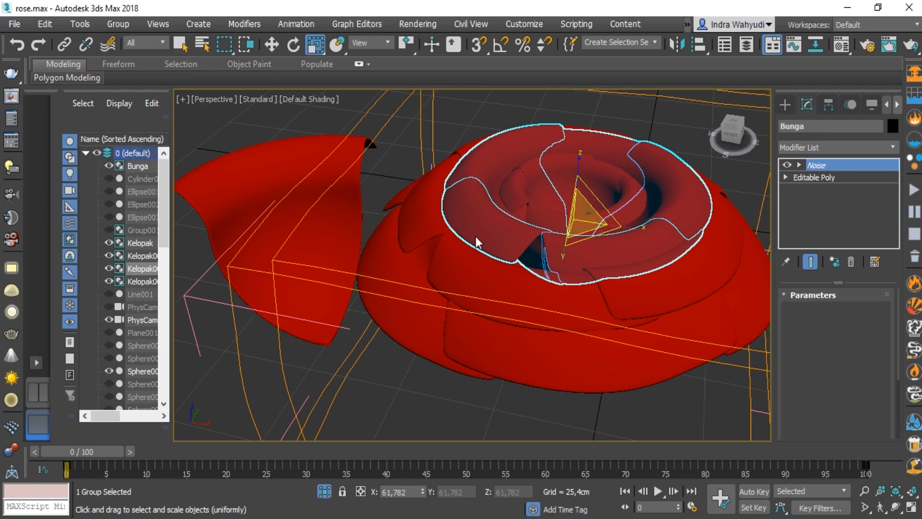
{"action": "left_click", "coordinate": [474, 128]}
Step: Exit isolation to show the whole scene and move the Bunga flower clear of the white plate, to about X -118.7, Y -245.8 cm
{"action": "middle_click_drag", "start_coordinate": [638, 243], "coordinate": [455, 246], "text": "alt"}
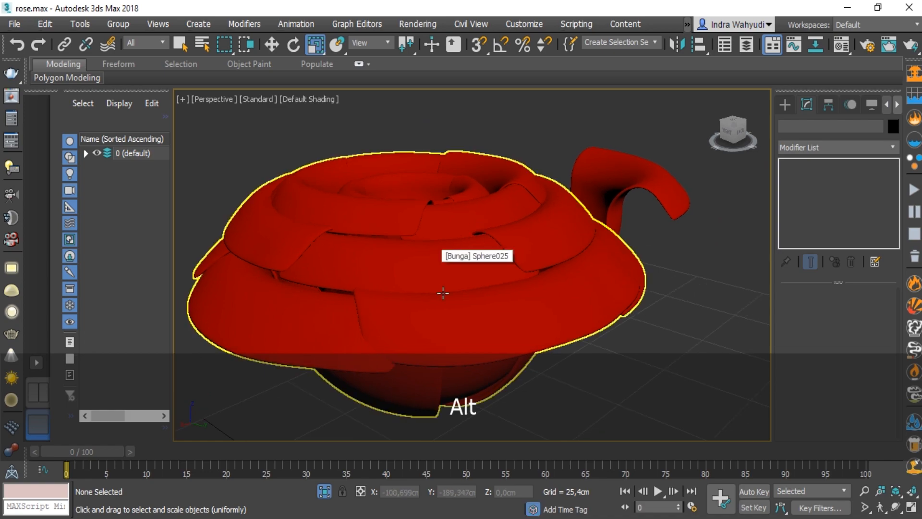
{"action": "middle_click_drag", "start_coordinate": [431, 291], "coordinate": [398, 286], "text": "alt"}
{"action": "scroll", "coordinate": [385, 307], "scroll_direction": "down", "scroll_amount": 6}
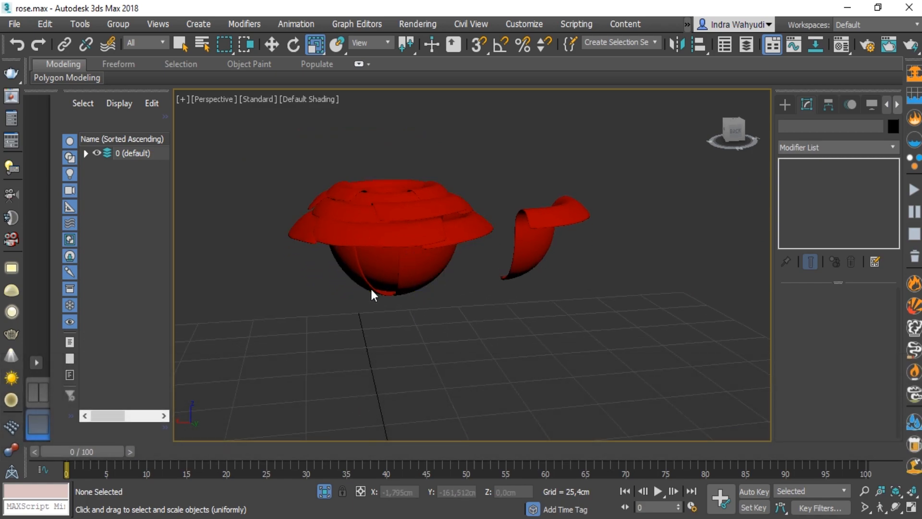
{"action": "left_click", "coordinate": [322, 493]}
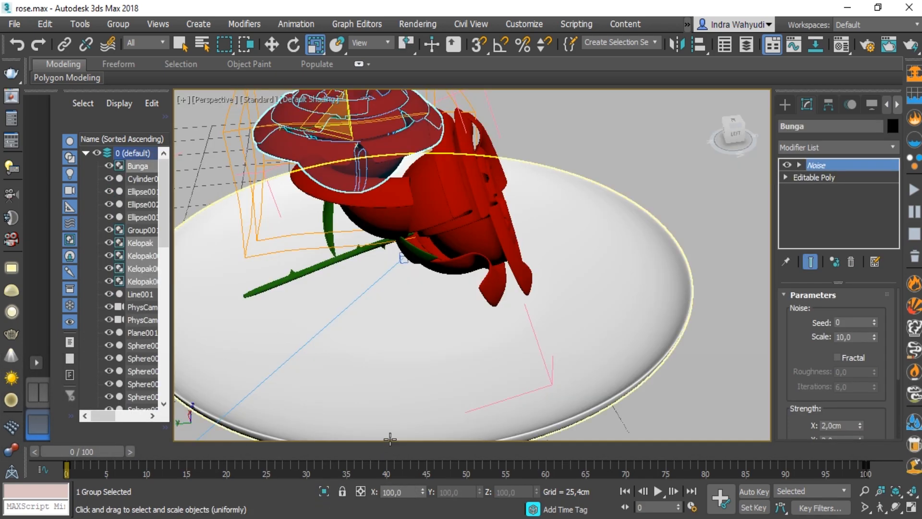
{"action": "scroll", "coordinate": [432, 269], "scroll_direction": "down", "scroll_amount": 3}
{"action": "key", "text": "w"}
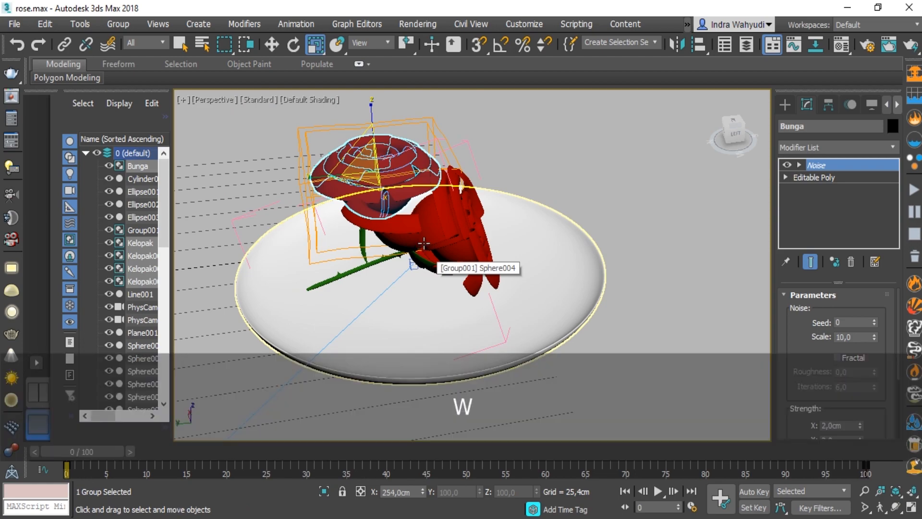
{"action": "left_click_drag", "start_coordinate": [368, 175], "coordinate": [660, 226]}
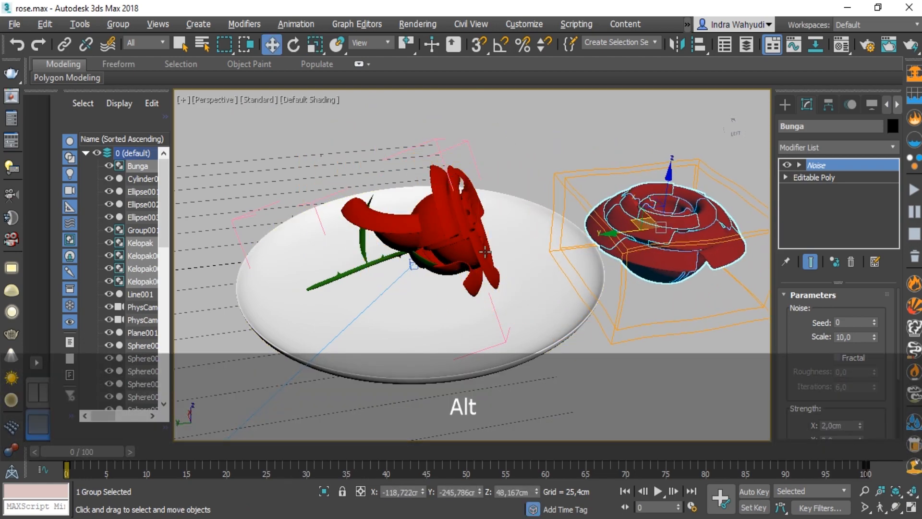